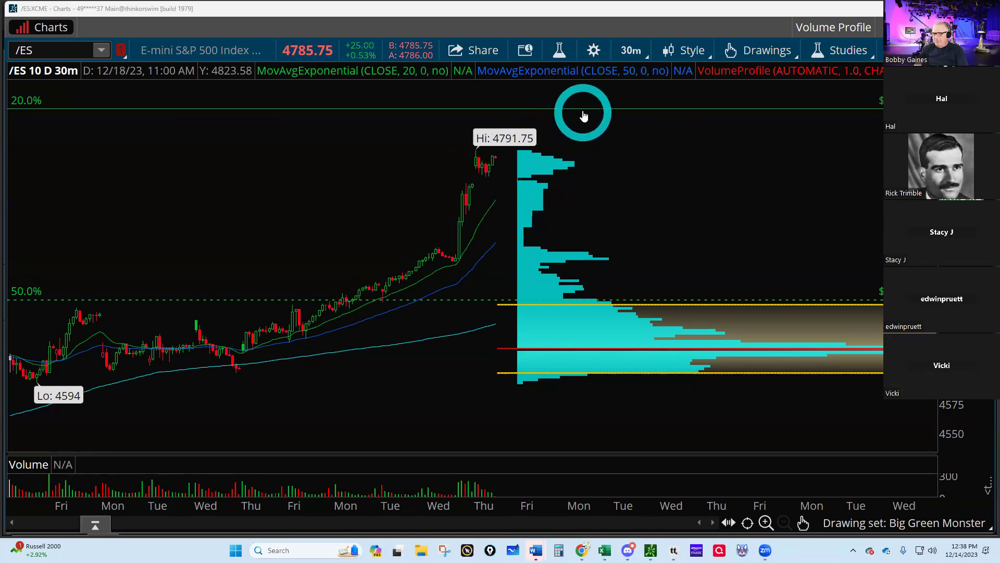
- Select and deselect the 20% level line, then return to the main /ES charts
left_click(586, 110)
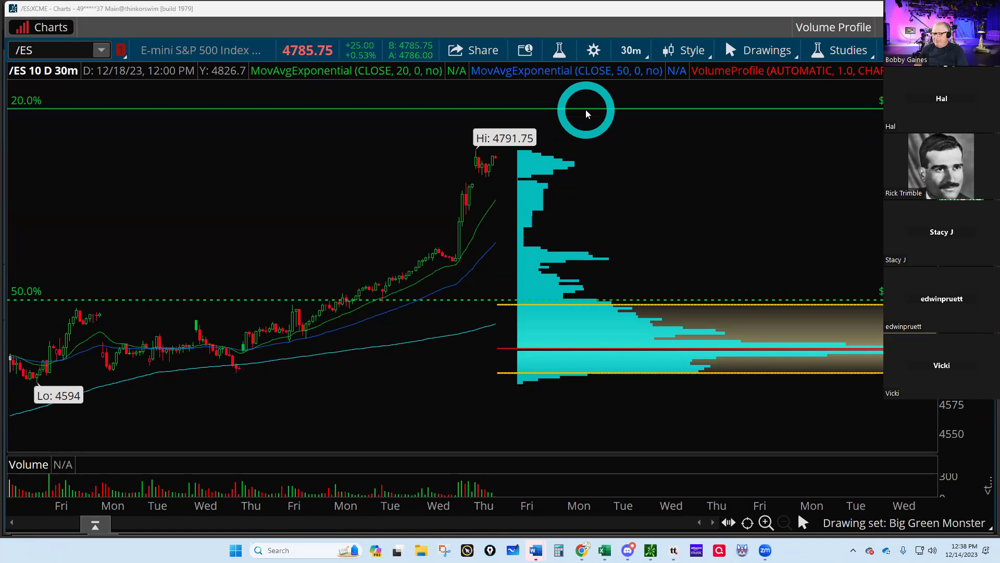
left_click(536, 185)
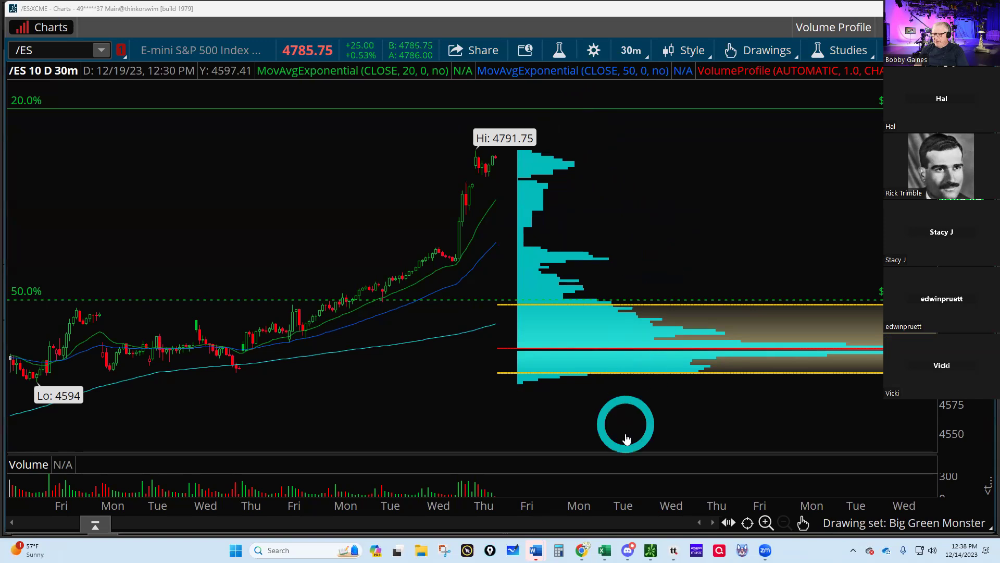
mouse_move(493, 161)
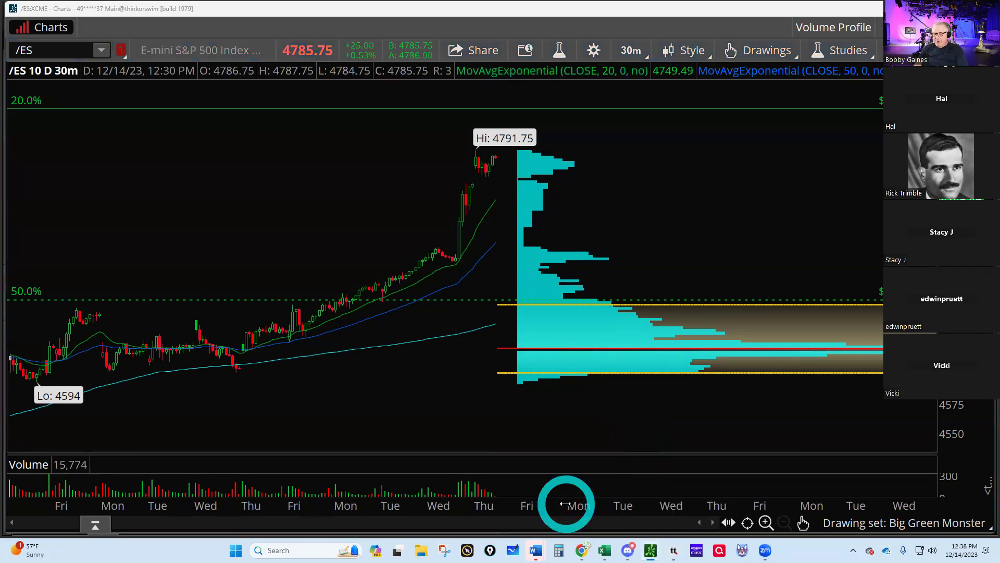
key("alt+Tab")
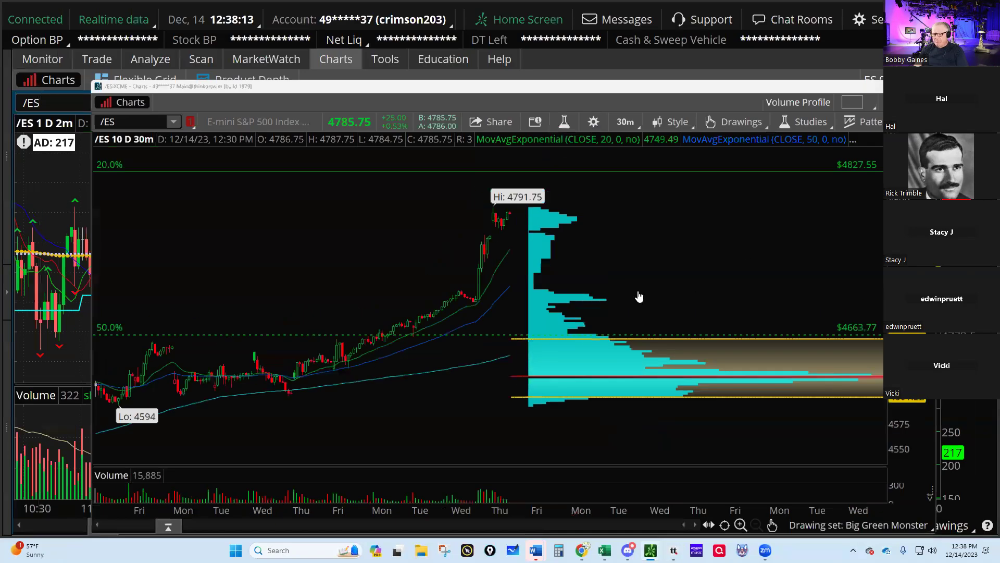
- Inspect the VIX/AD labels and drag the right /ES chart's price axis to rescale it
left_click(449, 470)
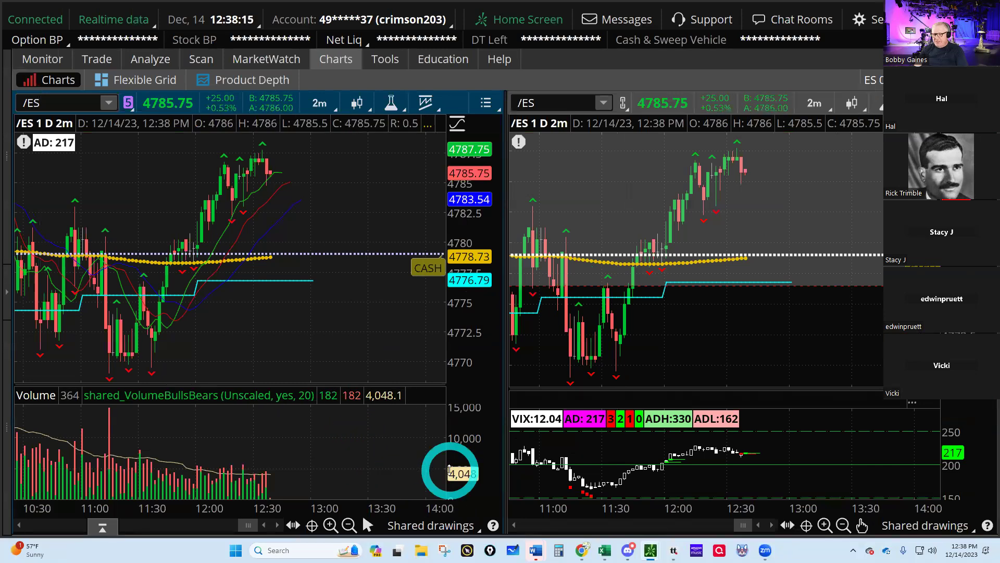
left_click(538, 420)
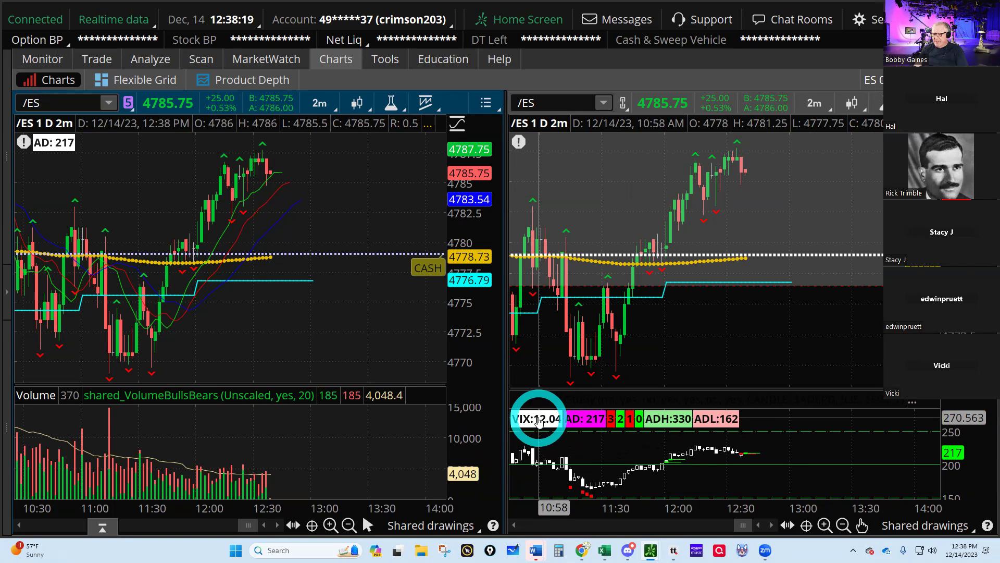
left_click(591, 427)
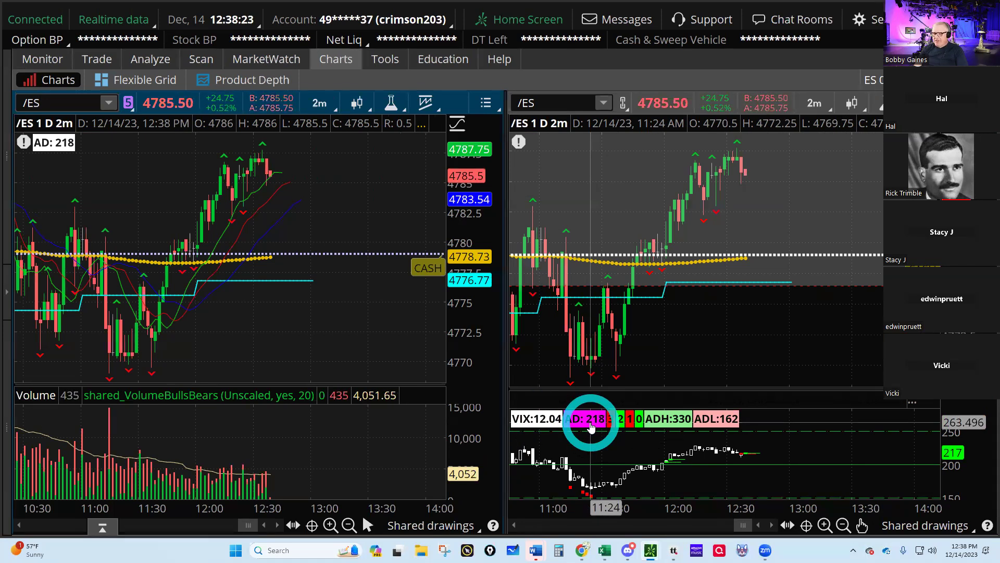
left_click_drag(592, 426, 701, 166)
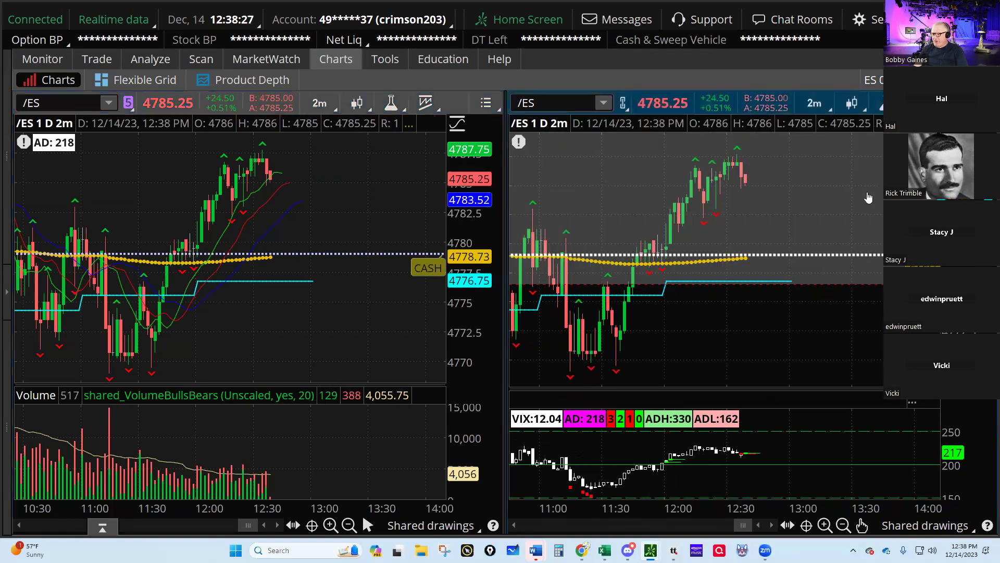
mouse_move(821, 235)
left_mouse_down()
mouse_move(832, 238)
mouse_move(725, 167)
left_mouse_up()
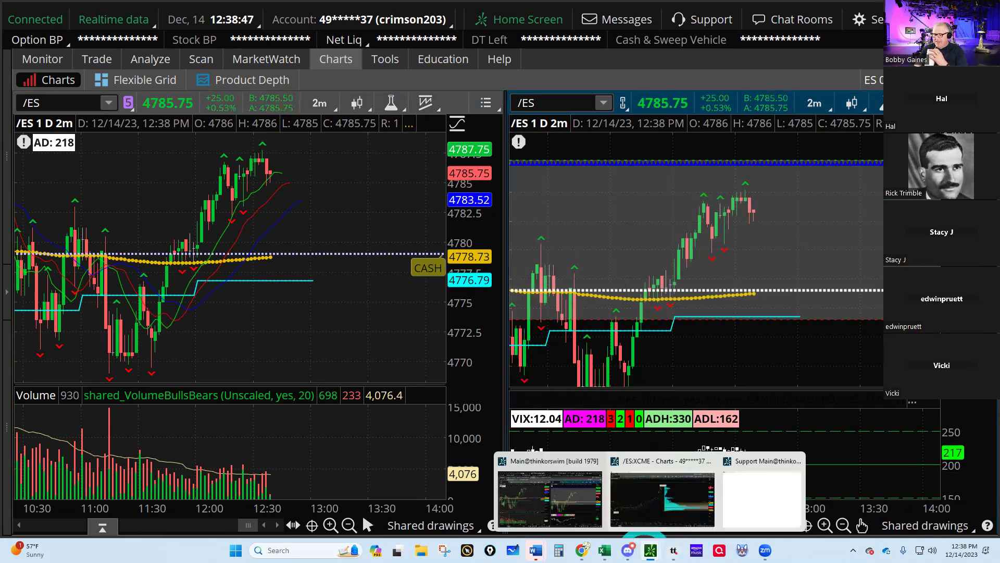
- Switch to the last trading account and view its activity and positions
left_click(420, 21)
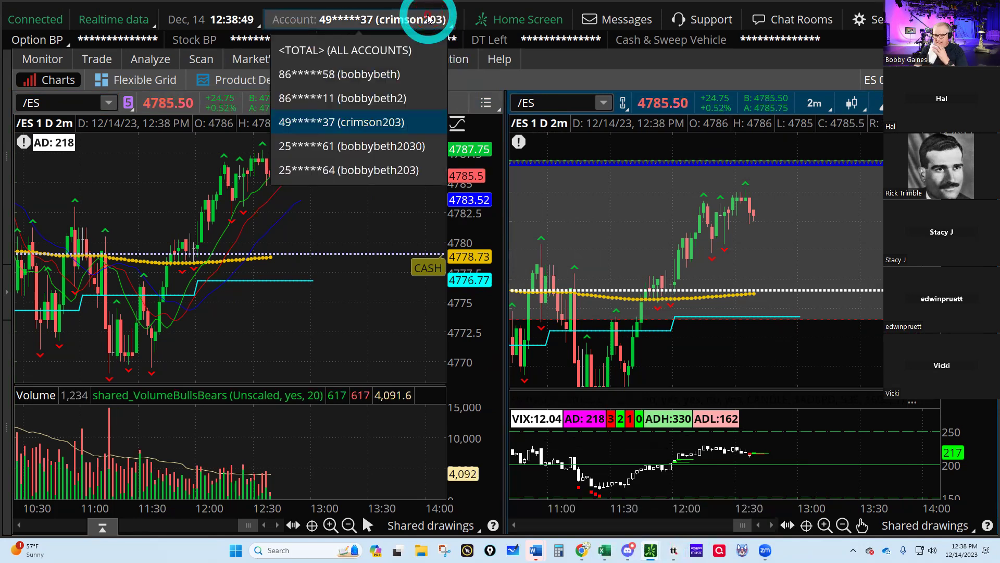
left_click(371, 171)
left_click(46, 59)
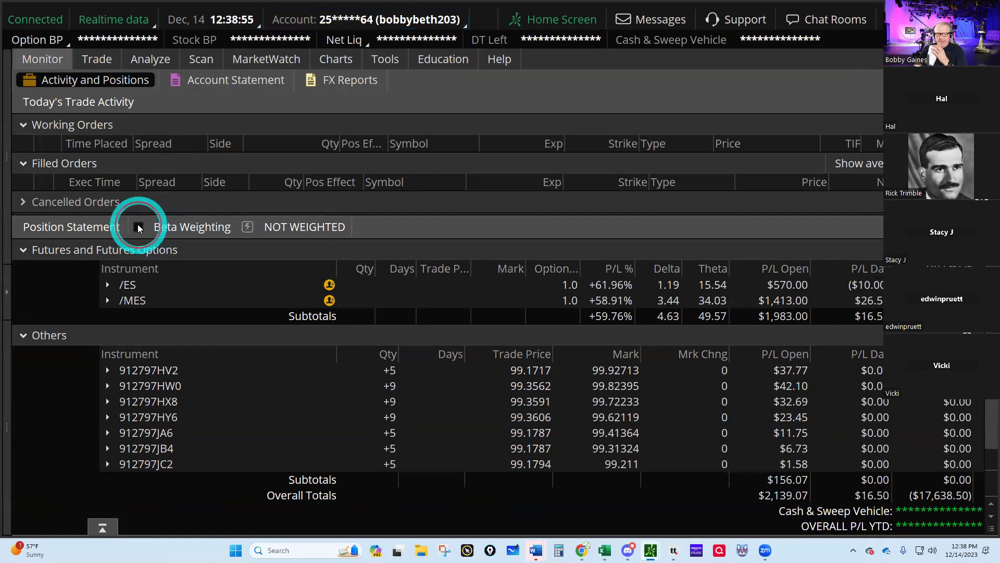
- Beta-weight positions to SPY and expand the sidebar showing five-day net liquidating value
left_click(139, 228)
type("S")
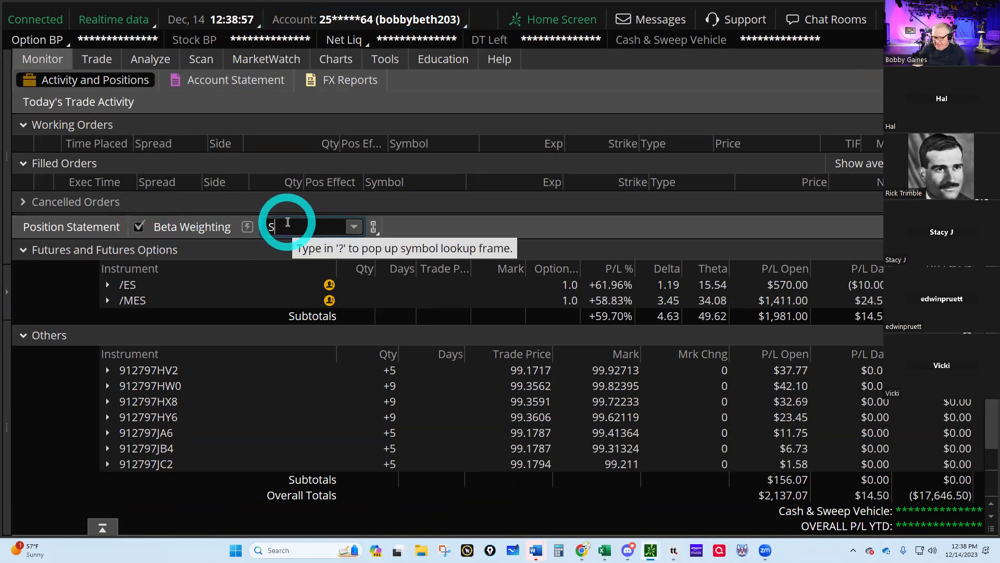
type("PY")
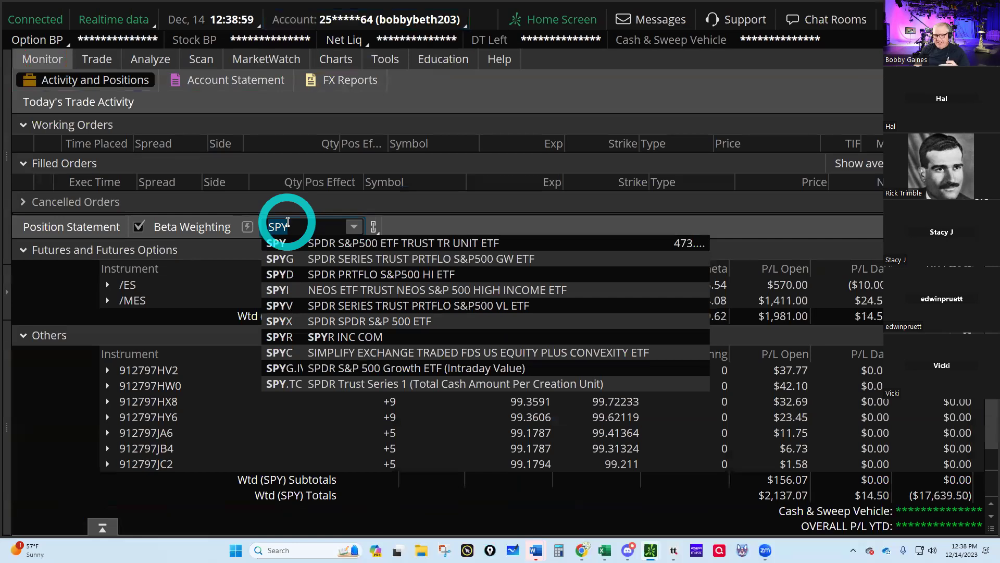
left_click(421, 224)
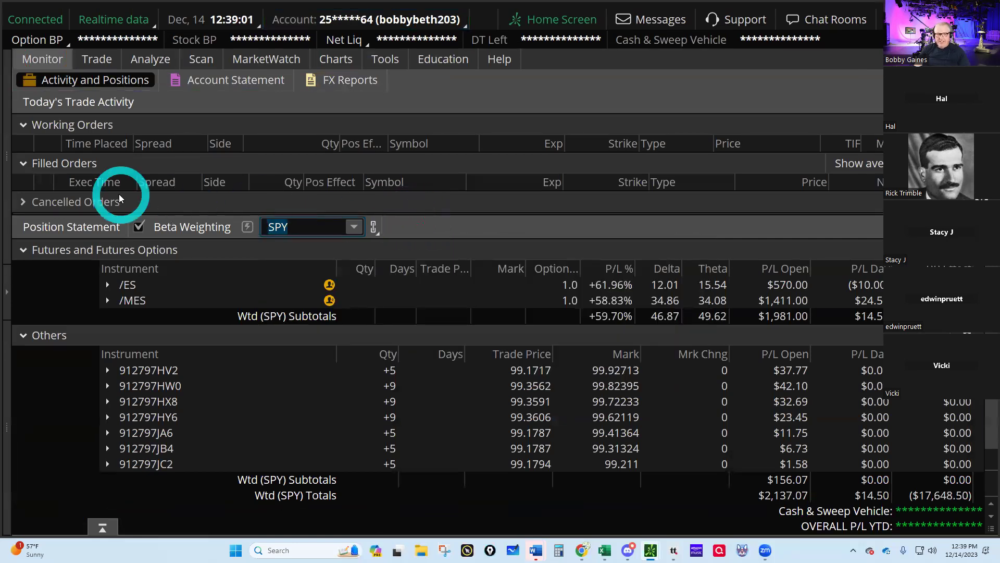
left_click(6, 292)
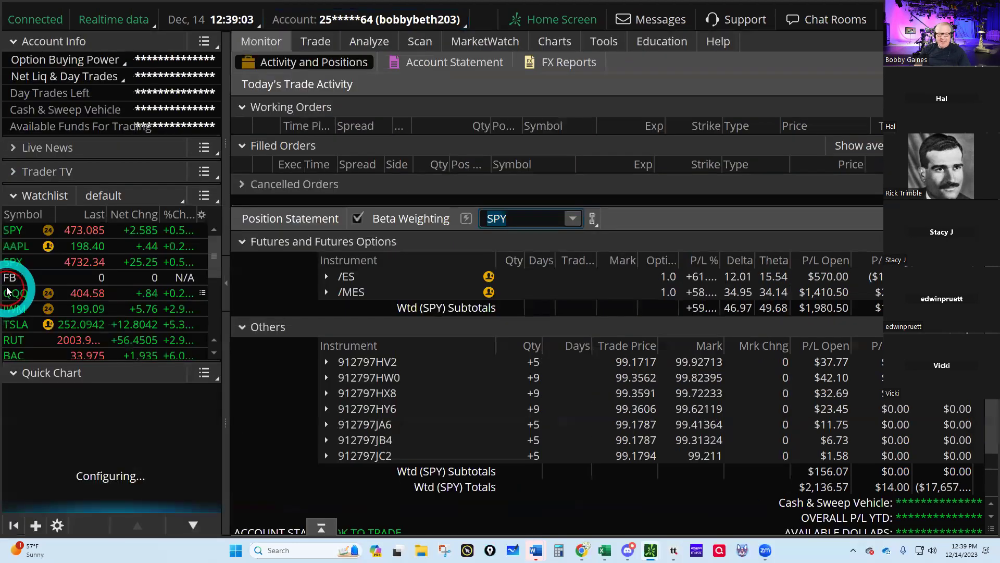
left_click(65, 78)
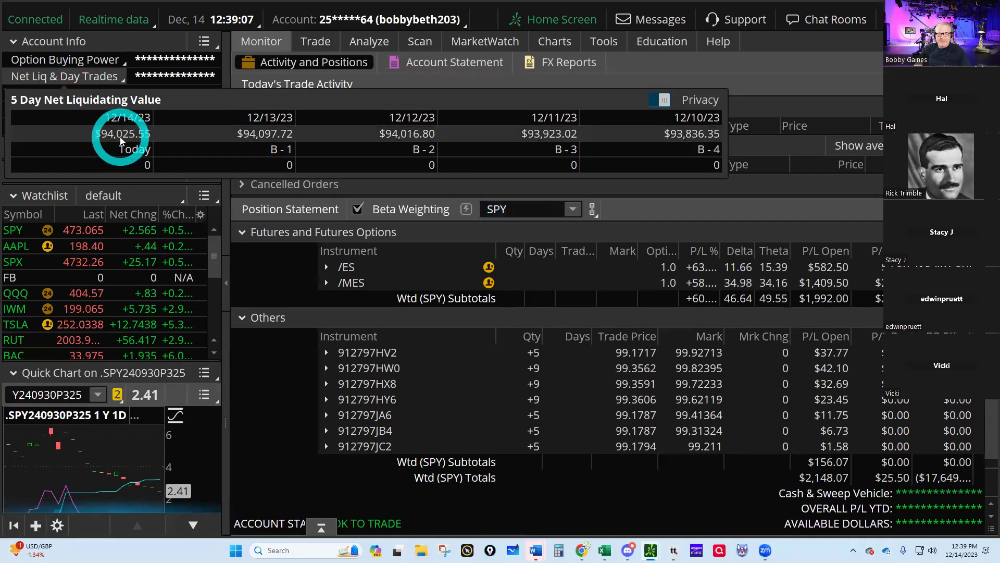
mouse_move(604, 550)
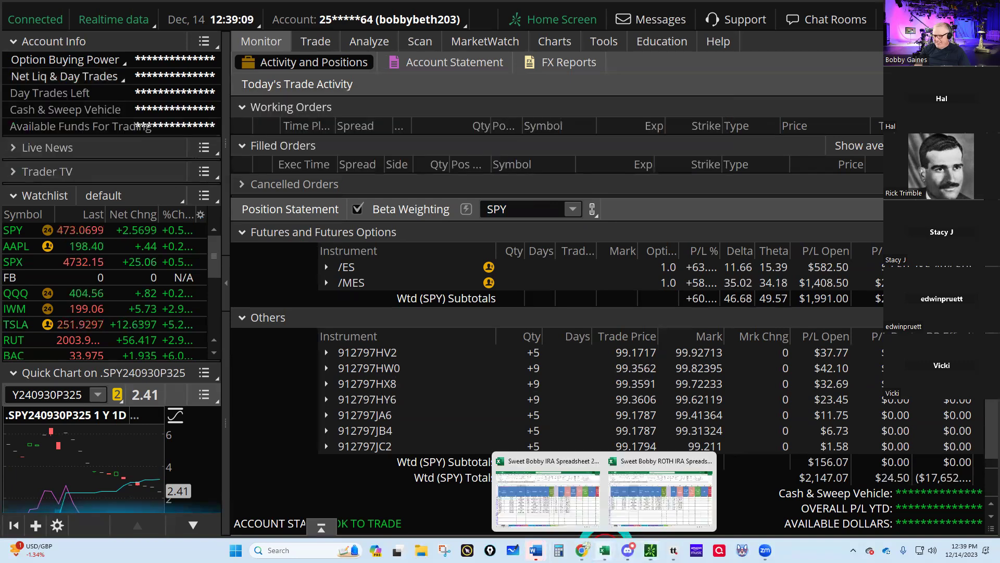
- On the Net Liq sheet, enter 94026 in B179 and date 12/14/23 in A179
left_click(548, 495)
left_click(71, 519)
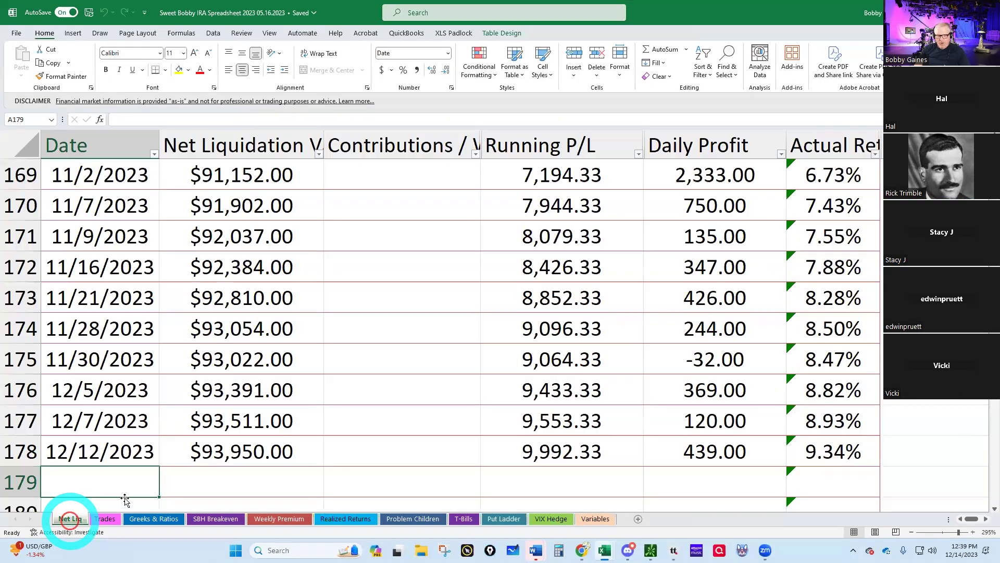
left_click(219, 477)
type("9")
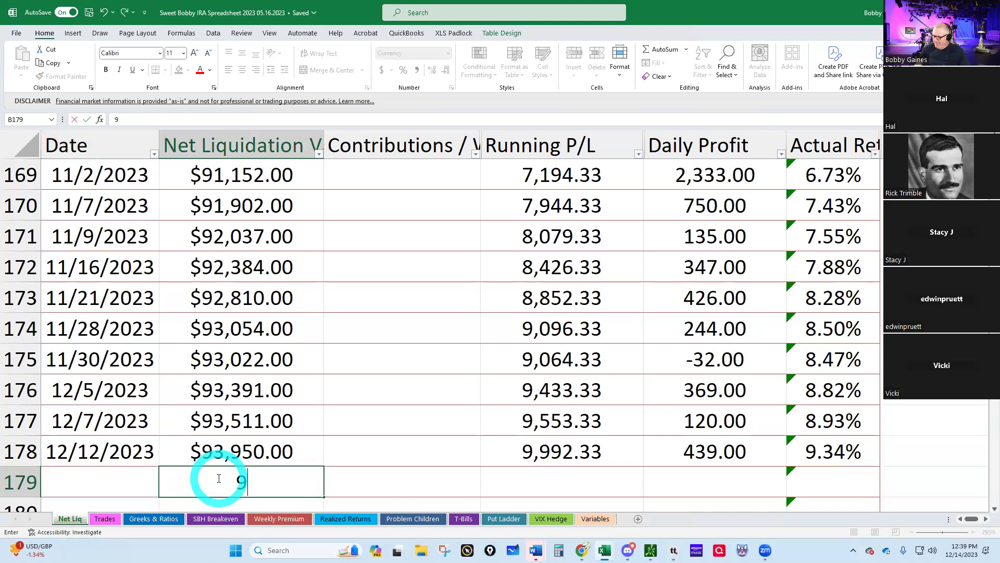
type("4026")
key("Return")
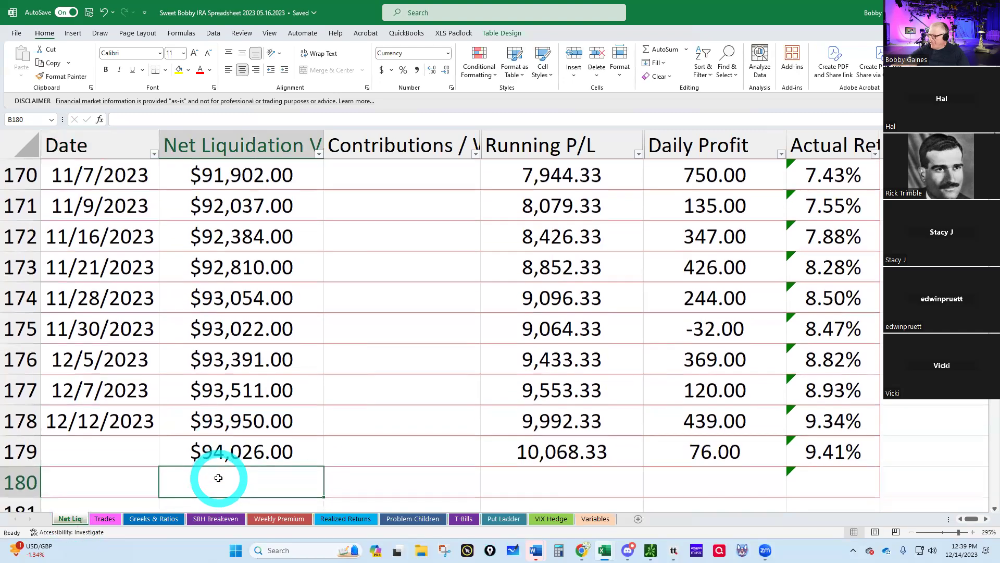
left_click(97, 455)
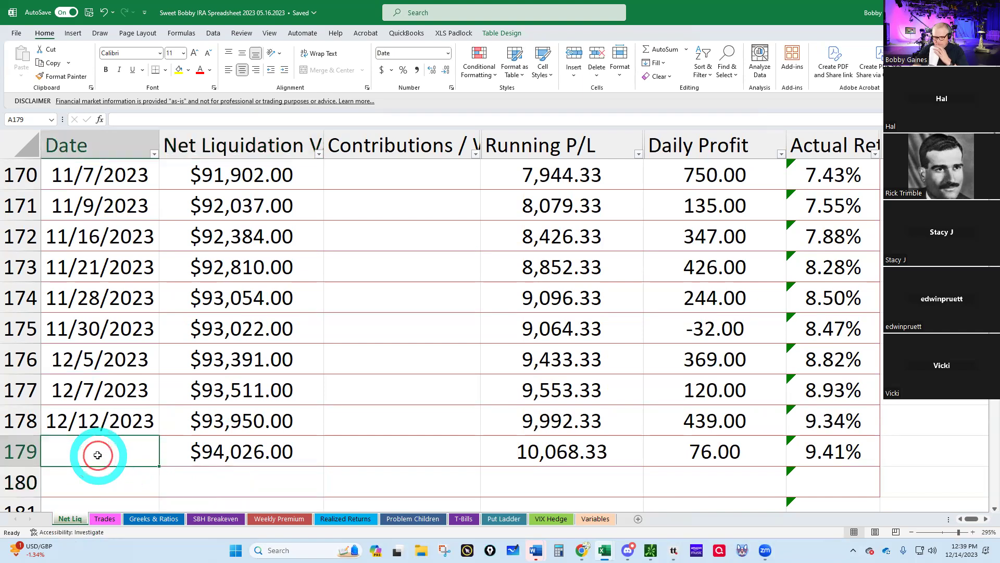
type("12/14/")
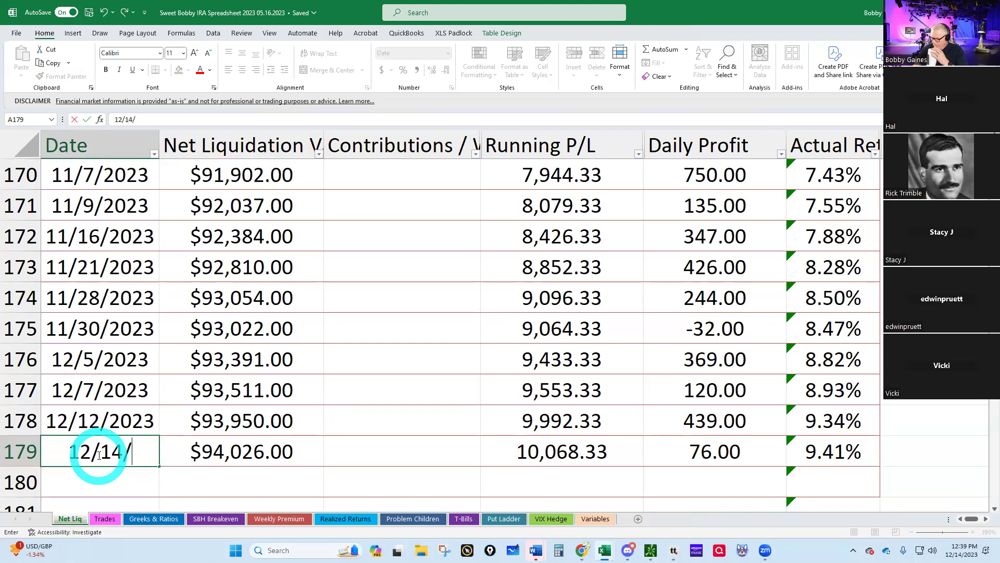
type("23")
key("Return")
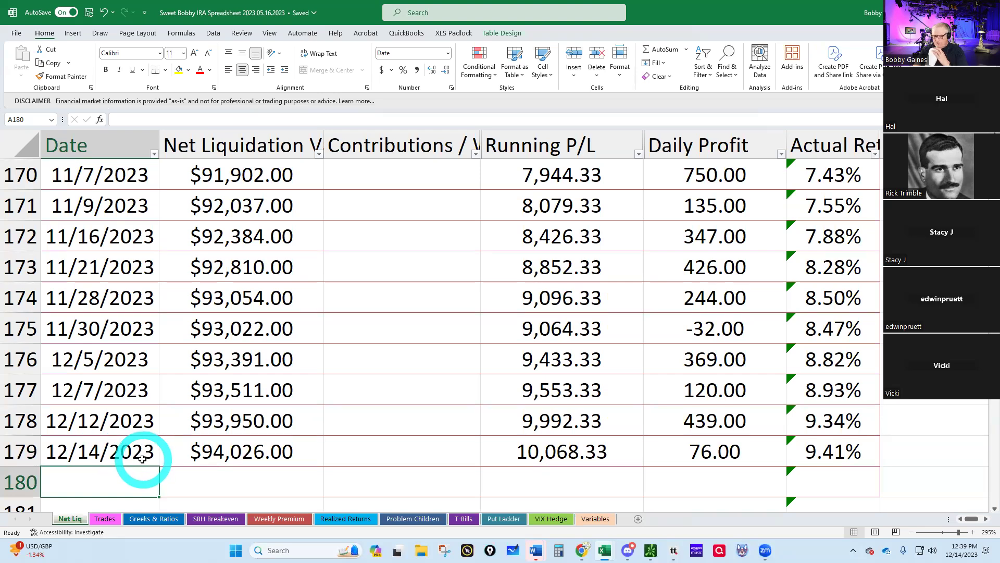
- Scroll through the Trades sheet to review the logged trades
left_click(118, 519)
scroll(628, 396, "up", 2)
scroll(628, 392, "up", 3)
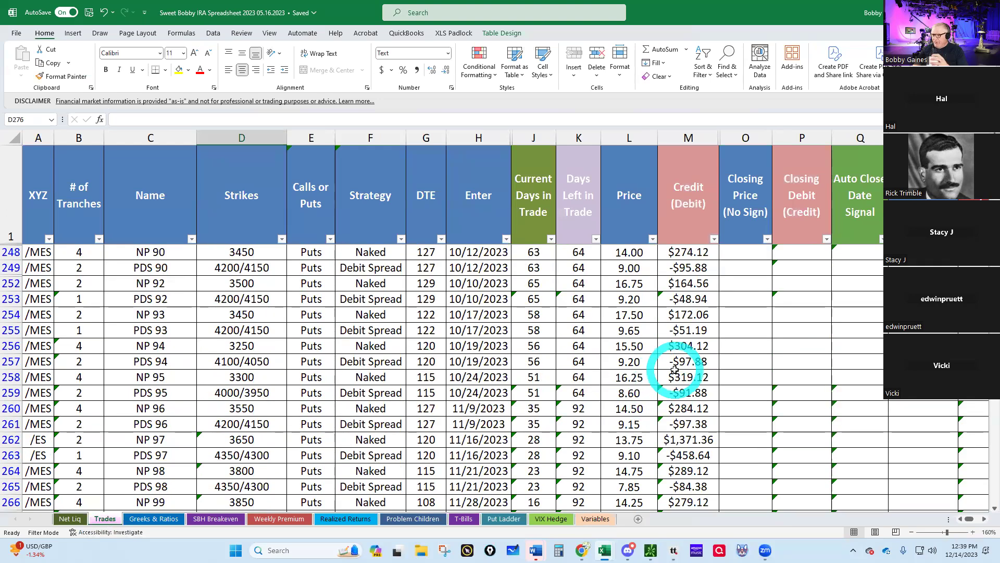
scroll(677, 365, "down", 2)
scroll(677, 365, "down", 2)
scroll(675, 369, "down", 1)
scroll(675, 369, "up", 5)
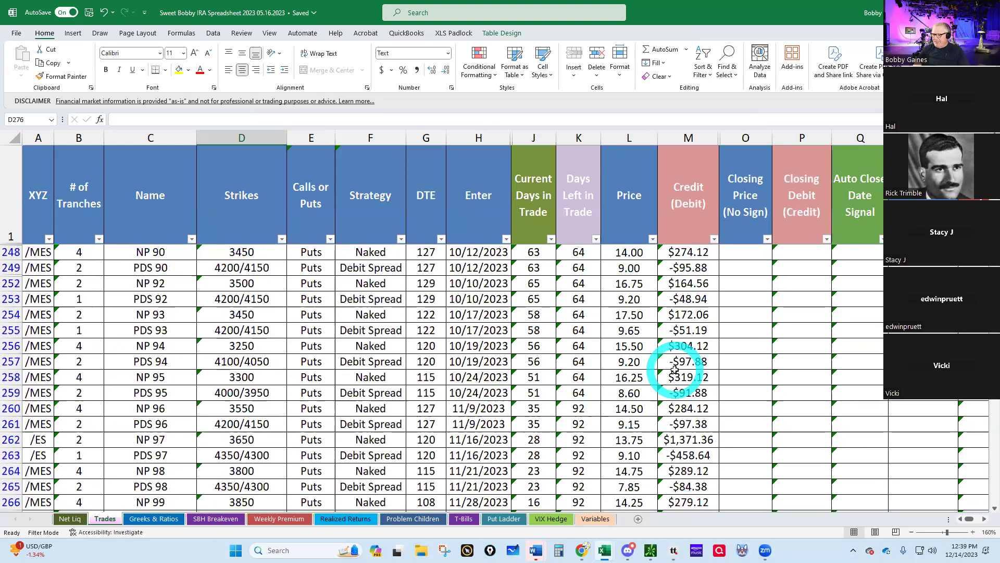
scroll(675, 369, "down", 3)
scroll(677, 369, "down", 1)
scroll(677, 369, "up", 4)
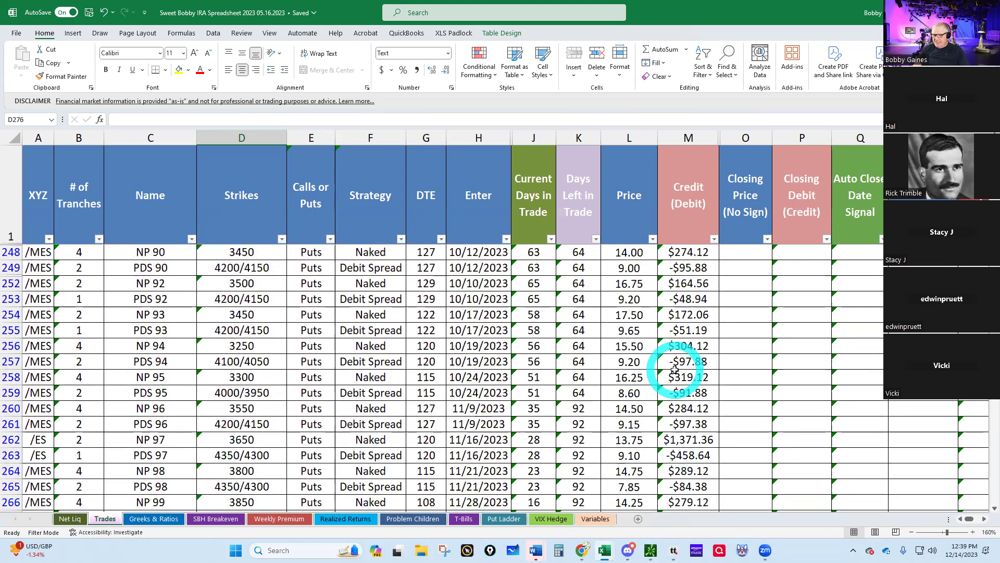
- Show the Greeks & Ratios sheet and collapse thinkorswim's account info sidebar
left_click(154, 519)
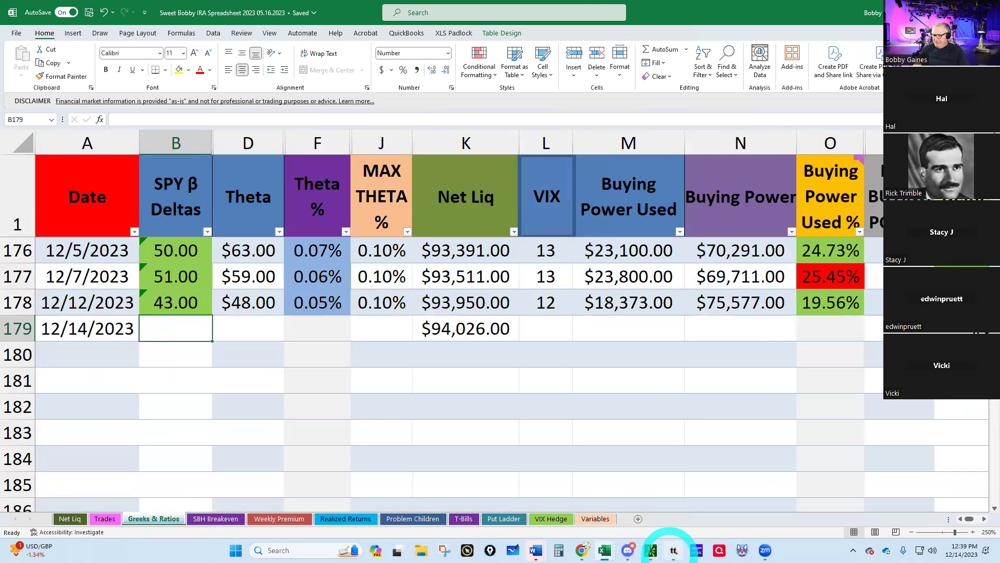
mouse_move(673, 551)
left_click(567, 500)
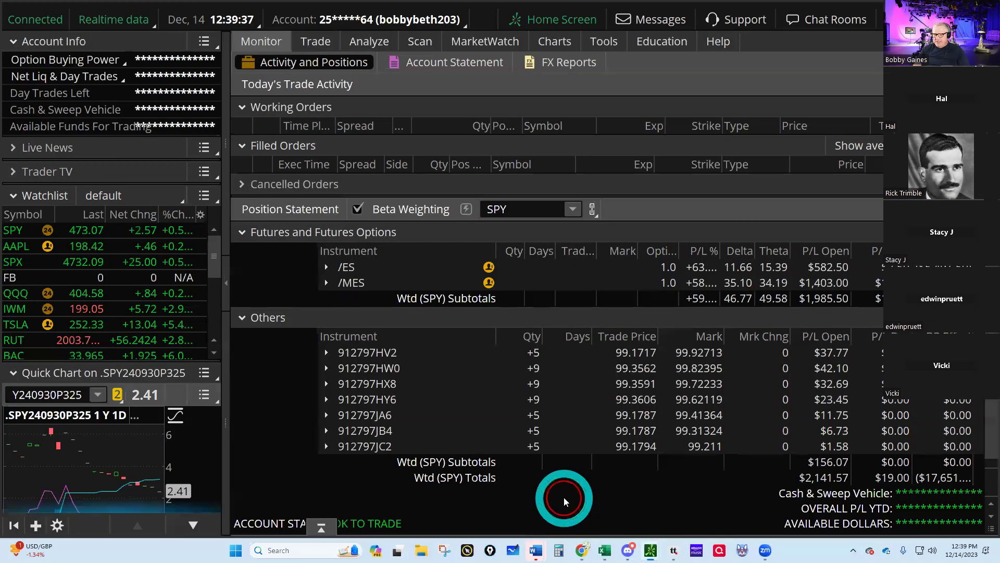
left_click(226, 274)
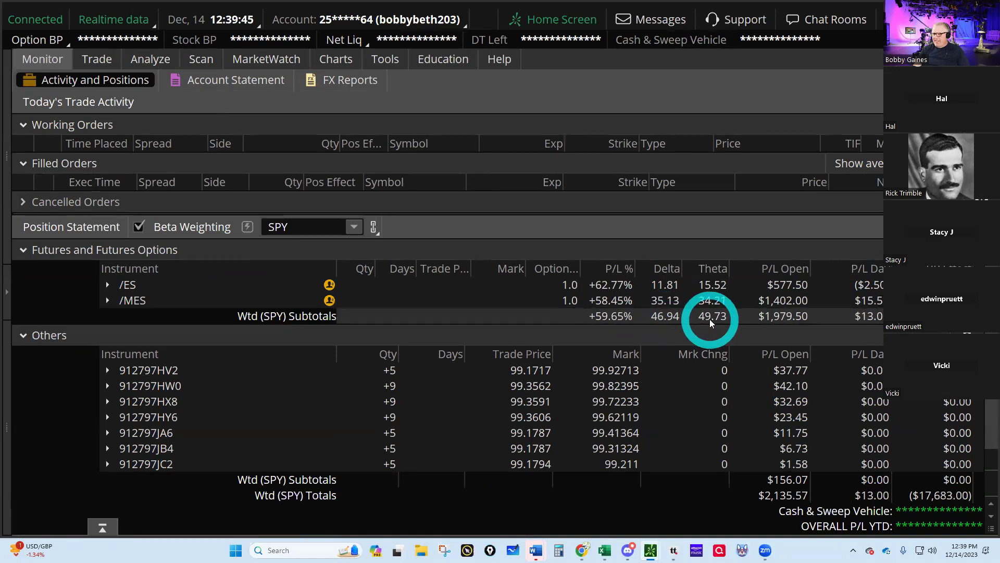
mouse_move(604, 550)
left_click(559, 518)
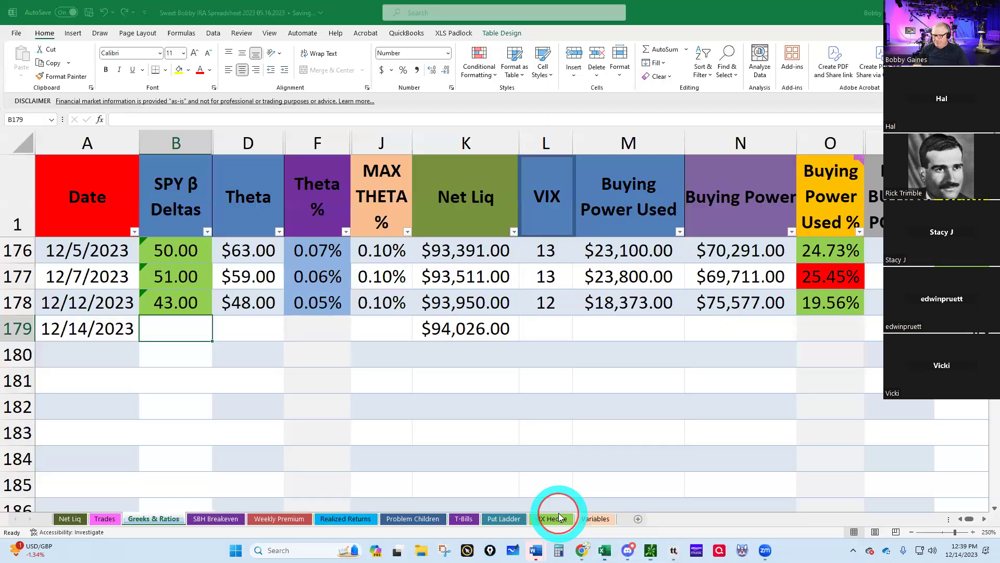
- Enter deltas 47 in B179, theta 49 in D179 and VIX 12 in L179
left_click(164, 330)
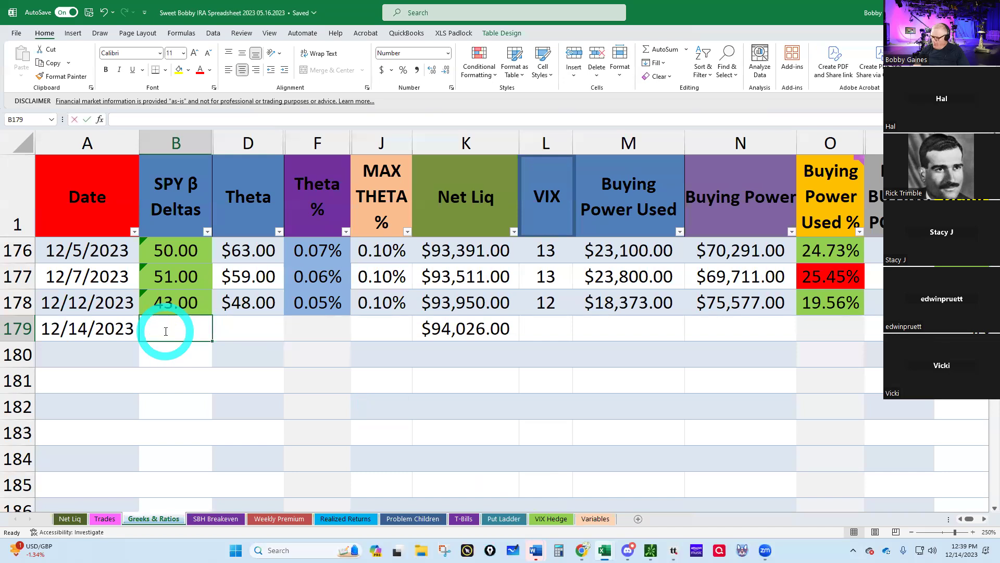
type("47")
left_click(242, 329)
type("4")
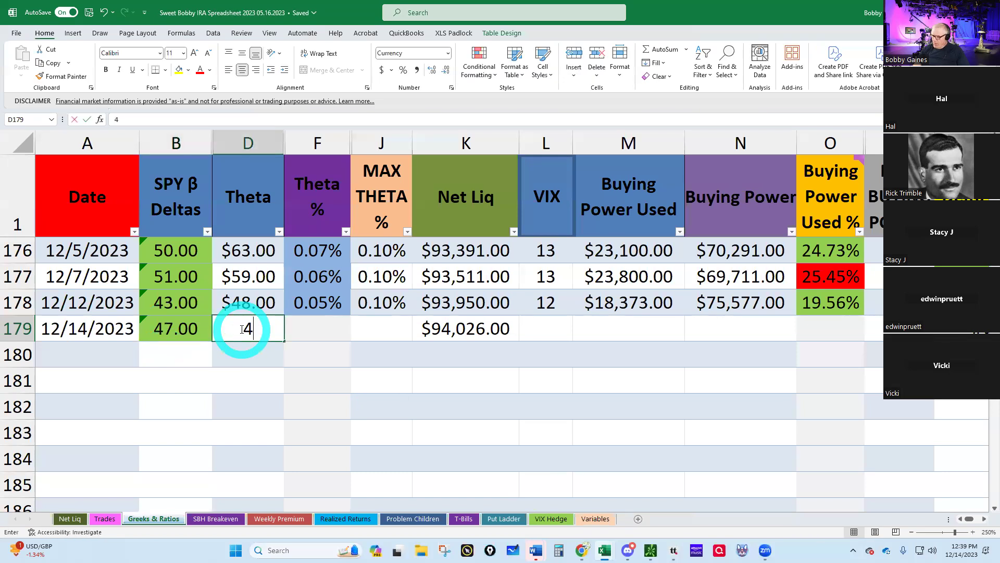
type("9")
key("Return")
left_click(545, 329)
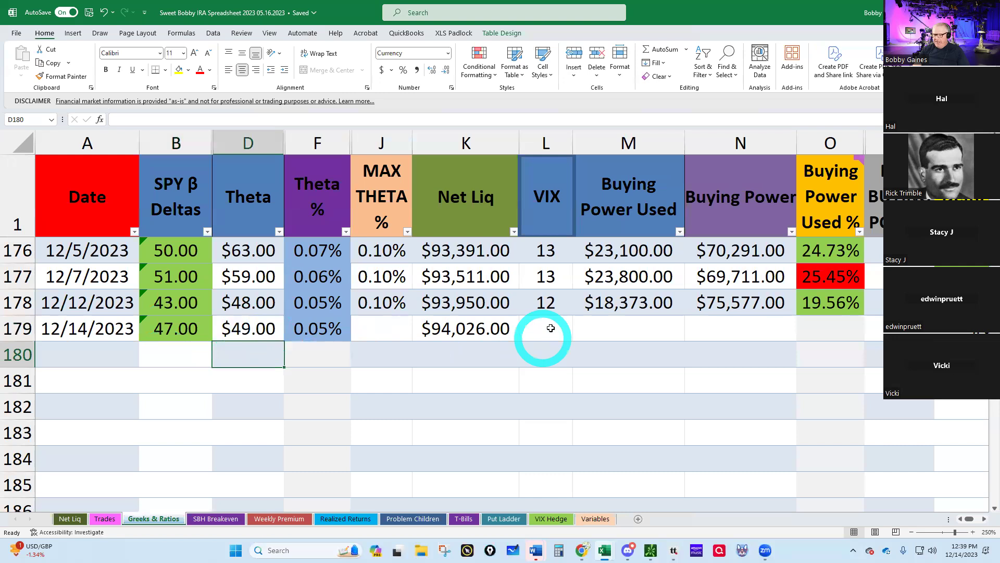
type("12")
key("Return")
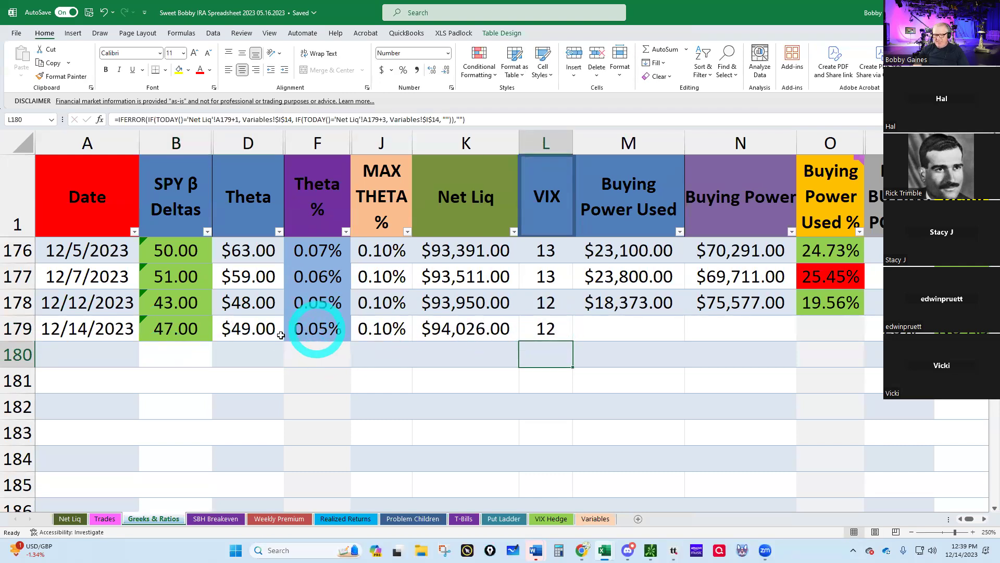
left_click(599, 327)
mouse_move(649, 550)
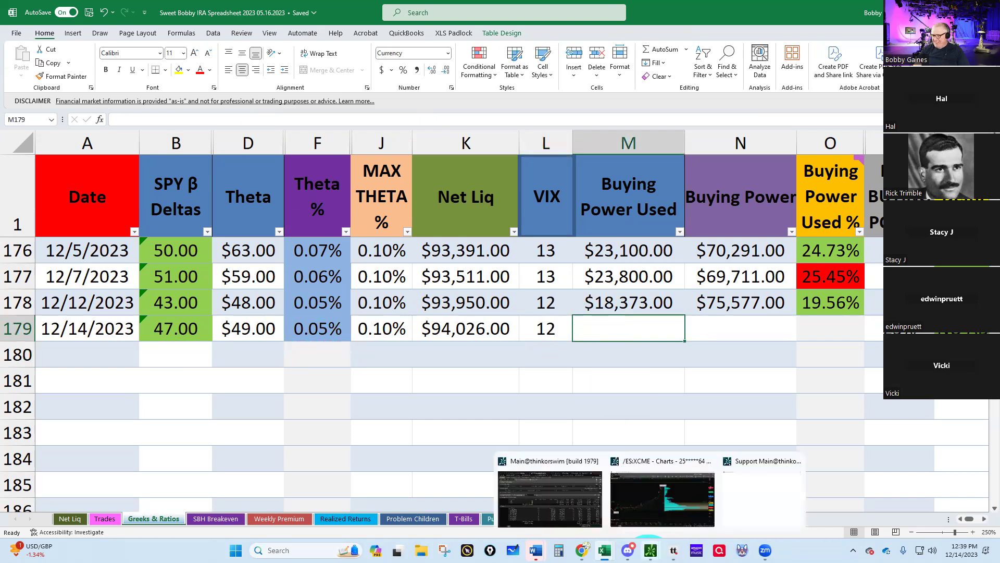
- Read buying power in thinkorswim, enter 17600 in M179, and review the deltas and theta cells
left_click(582, 513)
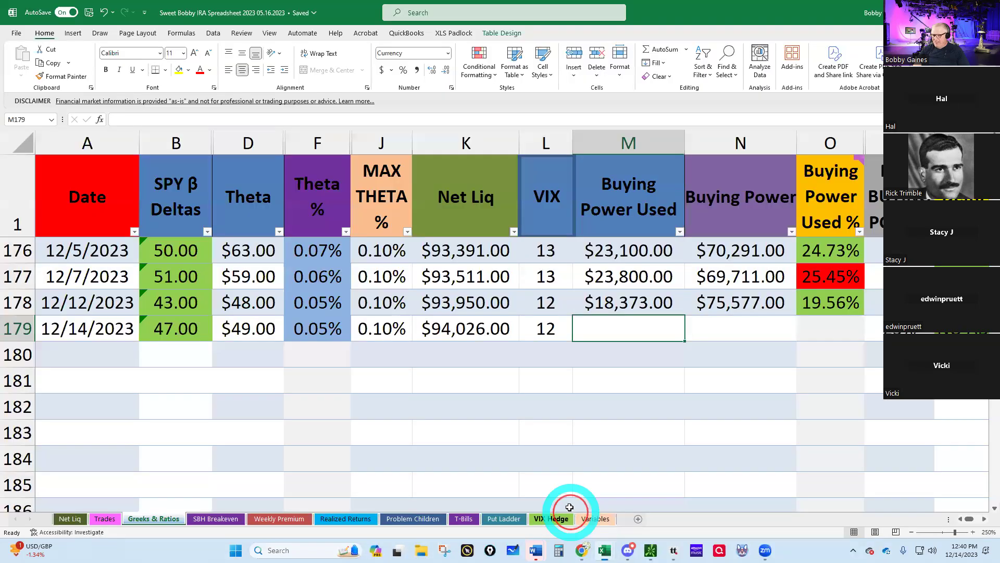
left_click(605, 550)
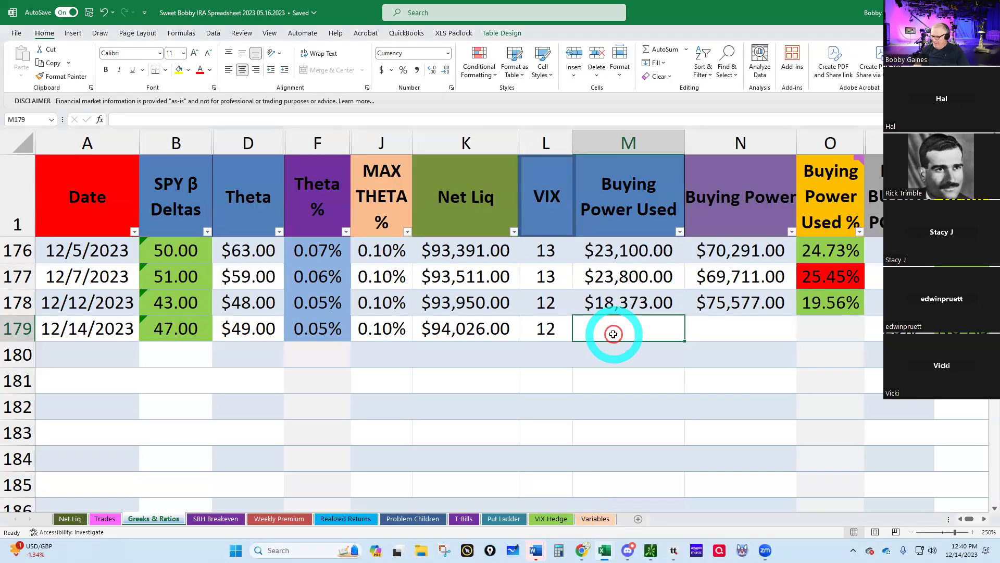
type("17,600.00")
key("Return")
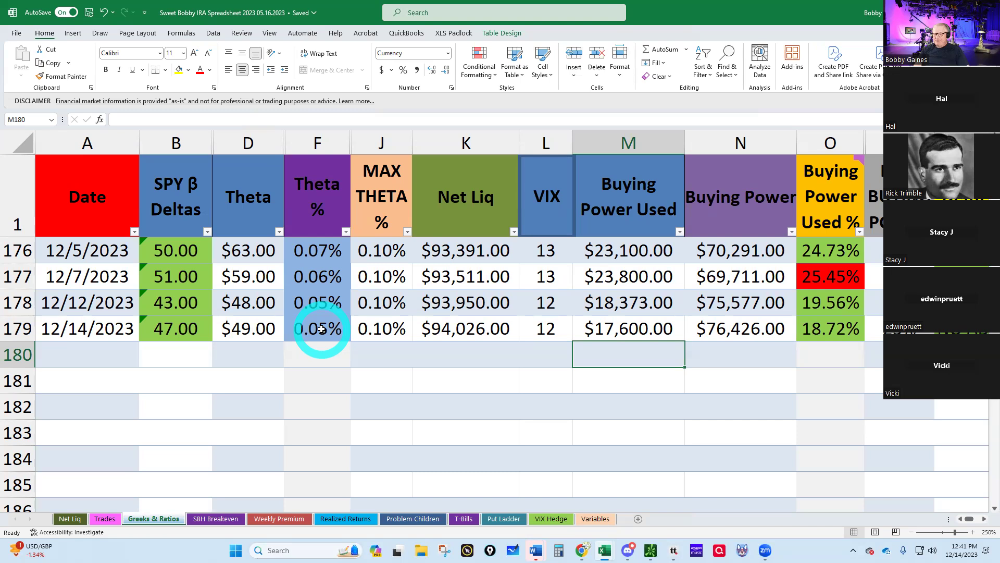
left_click(177, 329)
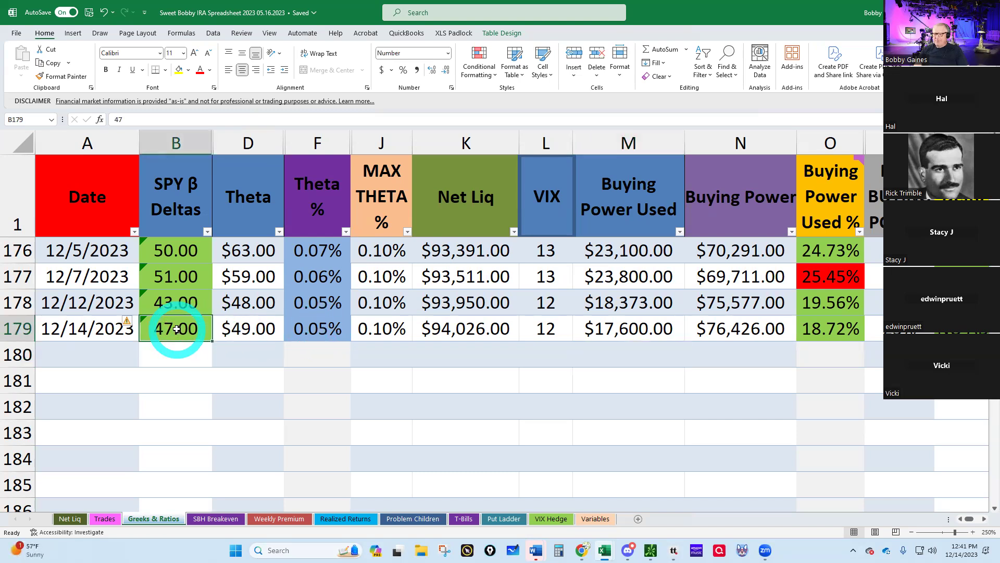
left_click(269, 325)
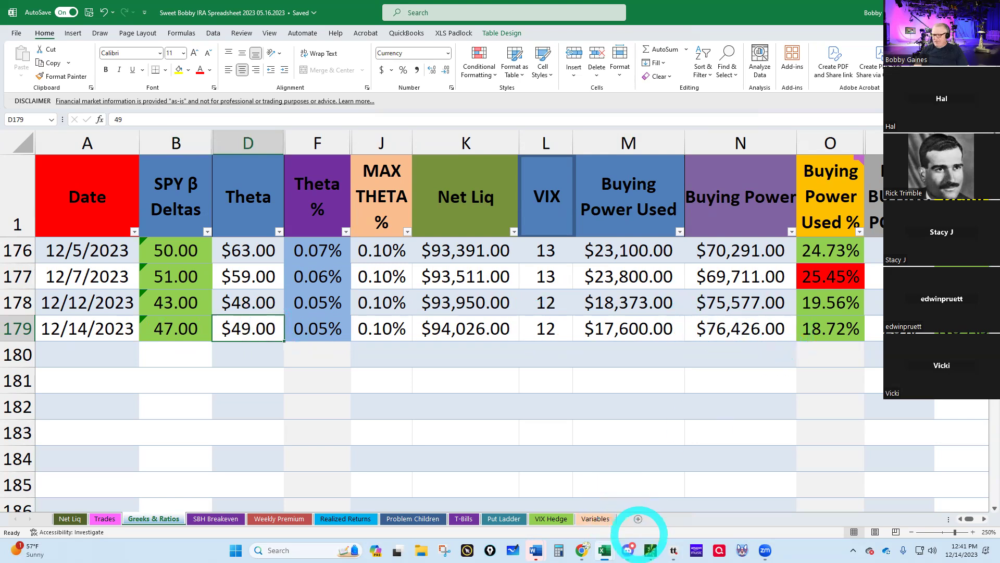
- Load /MES from the recent symbols onto thinkorswim's Trade page
mouse_move(650, 550)
left_click(596, 525)
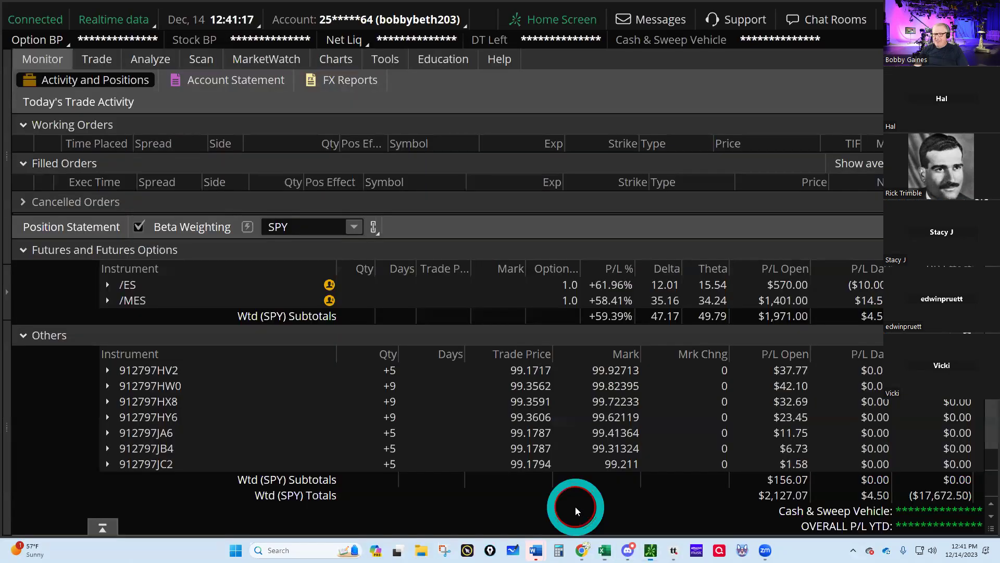
left_click(103, 62)
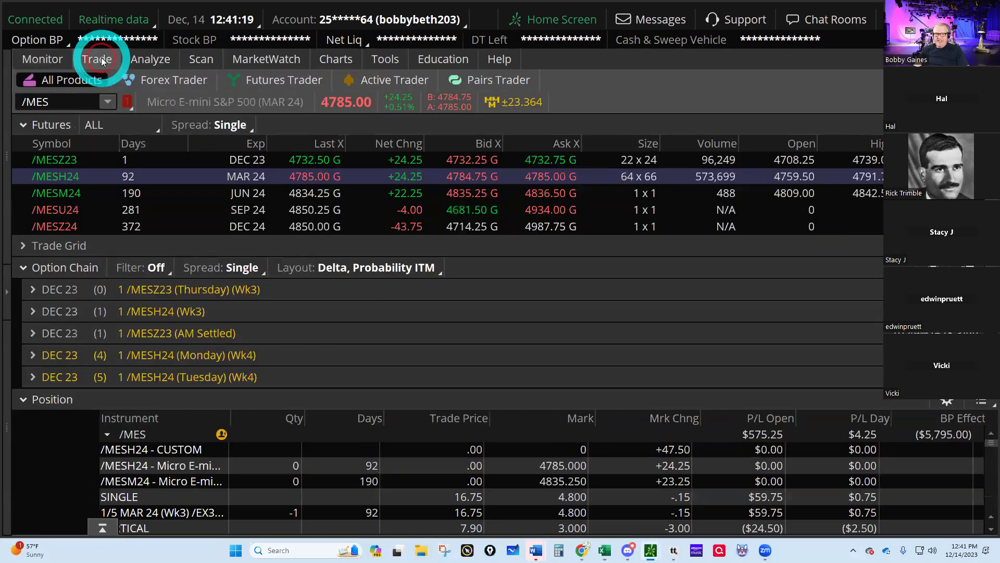
left_click(103, 80)
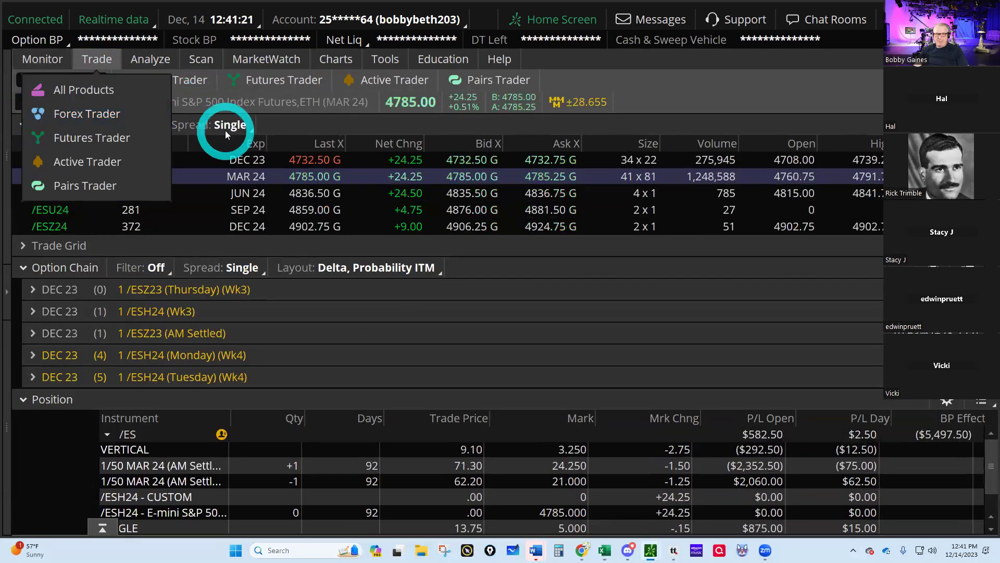
left_click(261, 176)
left_click(108, 102)
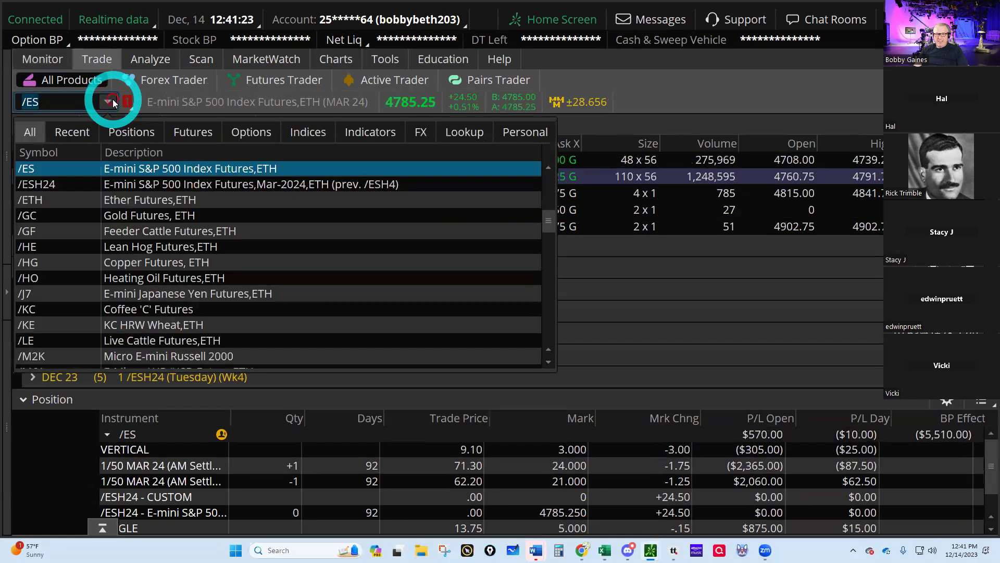
left_click(71, 132)
left_click(33, 183)
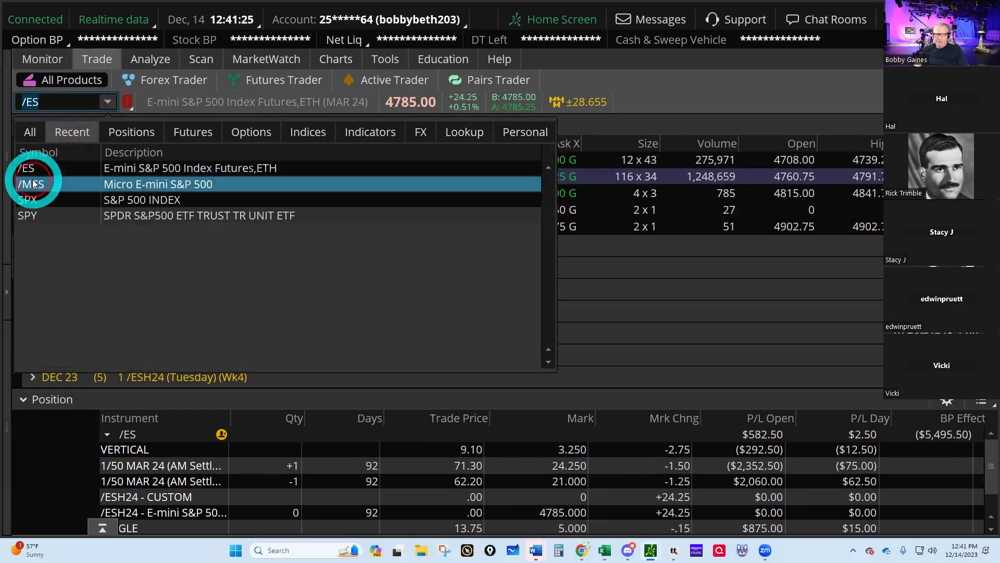
left_click(33, 183)
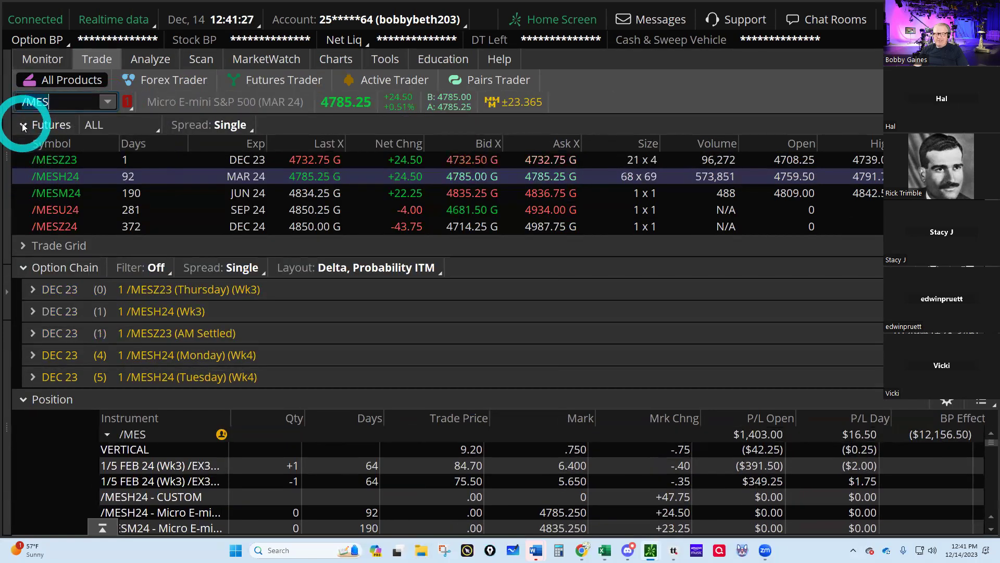
- Collapse Futures and Position, expand the APR 24 series and scroll to the 3950 put strike
left_click(23, 124)
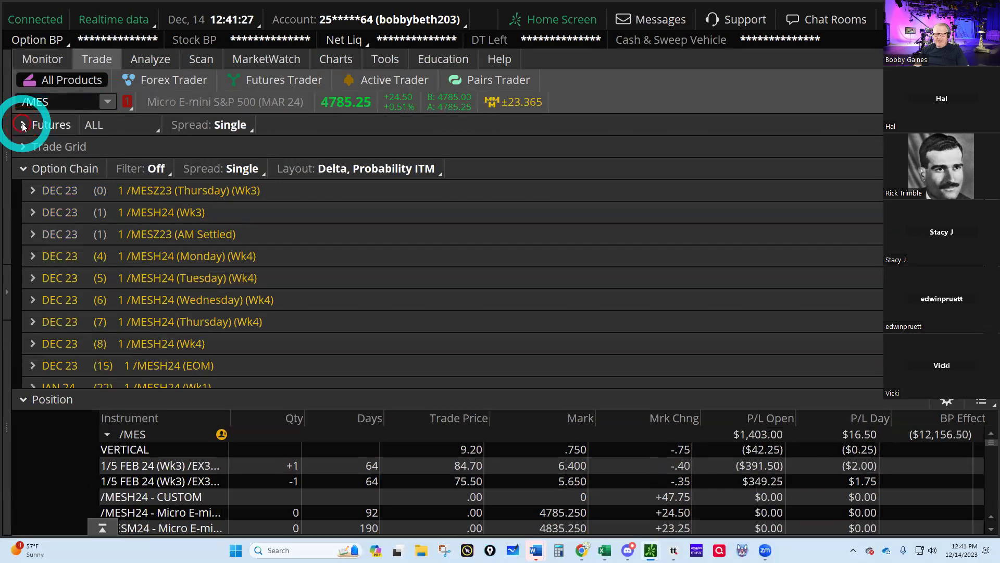
left_click(23, 399)
scroll(116, 379, "down", 2)
scroll(122, 380, "down", 3)
scroll(122, 380, "down", 3)
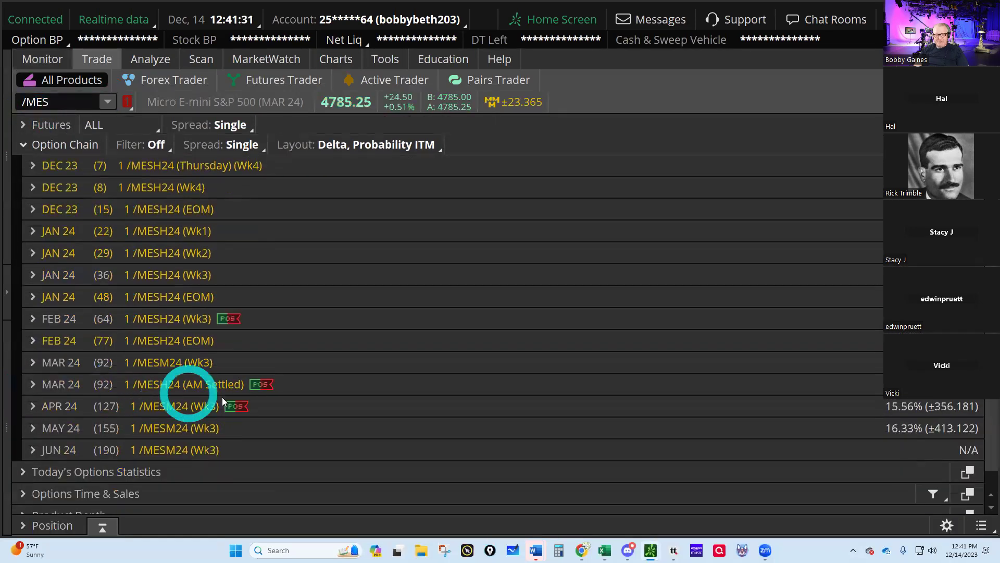
left_click(48, 407)
scroll(602, 406, "down", 2)
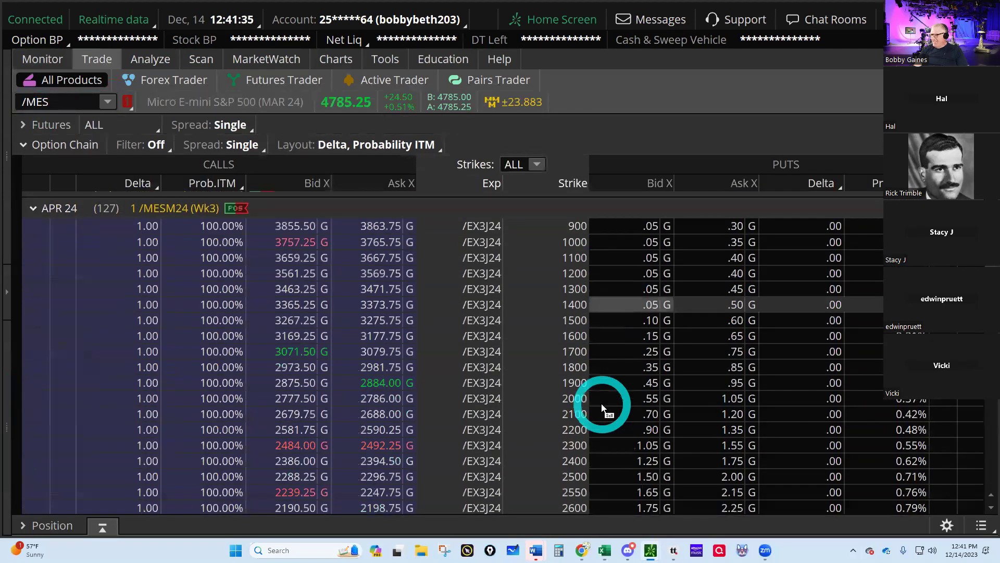
scroll(603, 406, "down", 5)
scroll(603, 408, "down", 3)
scroll(605, 409, "down", 2)
scroll(604, 409, "down", 2)
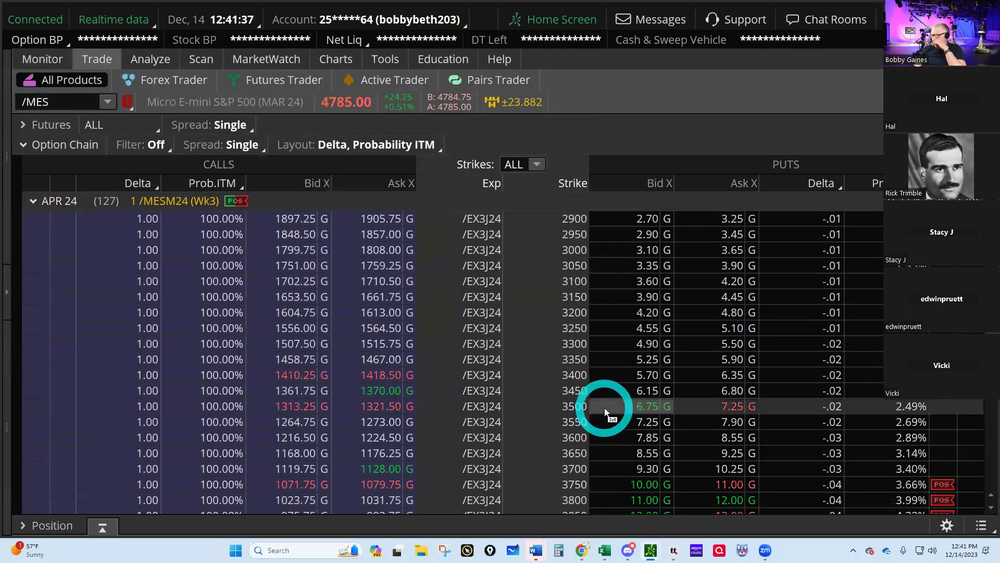
scroll(606, 409, "down", 2)
scroll(612, 411, "down", 2)
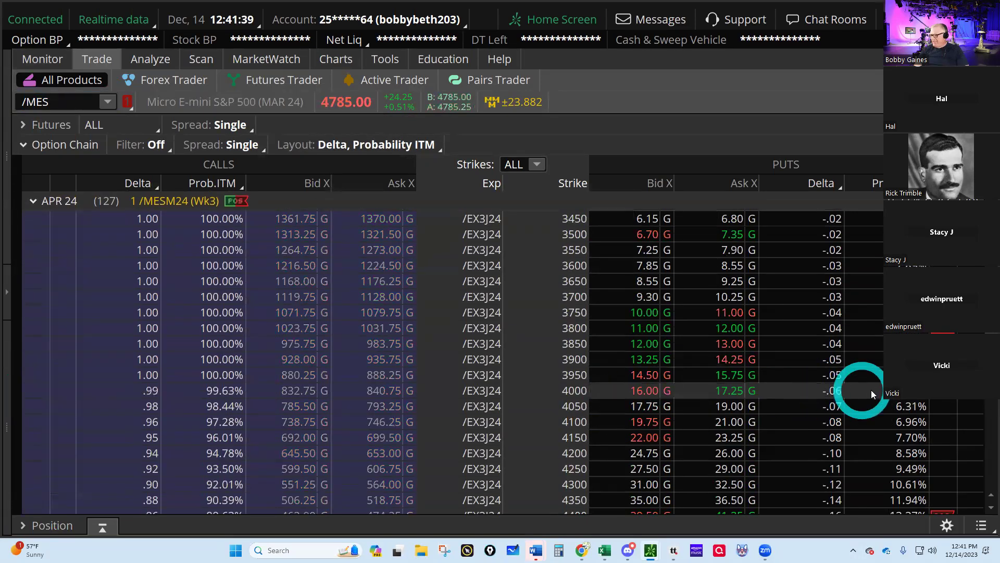
- Sell four /MESM24 3950 puts at a 15.00 limit, confirming and sending the order
left_click(641, 375)
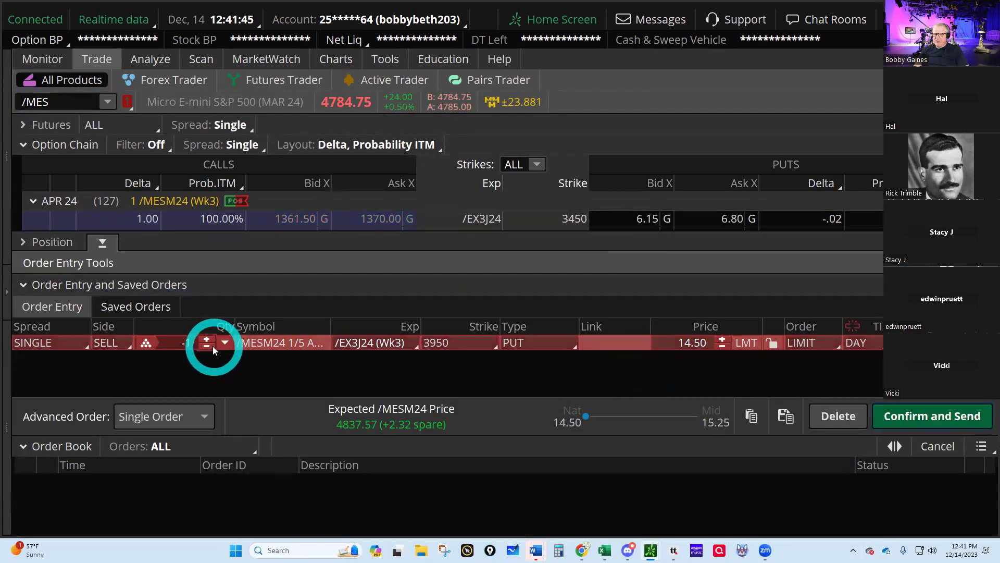
triple_click(203, 349)
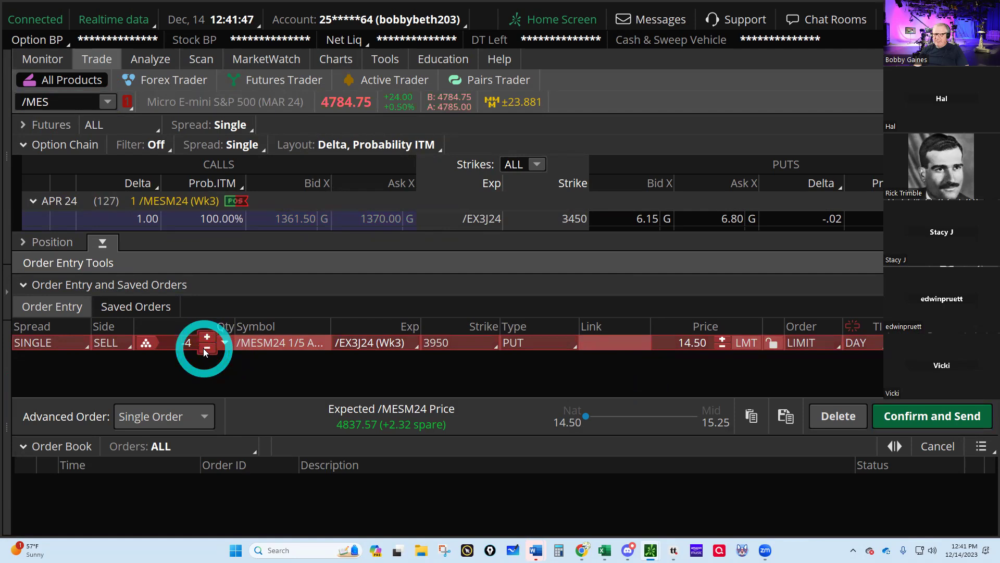
left_click(723, 338)
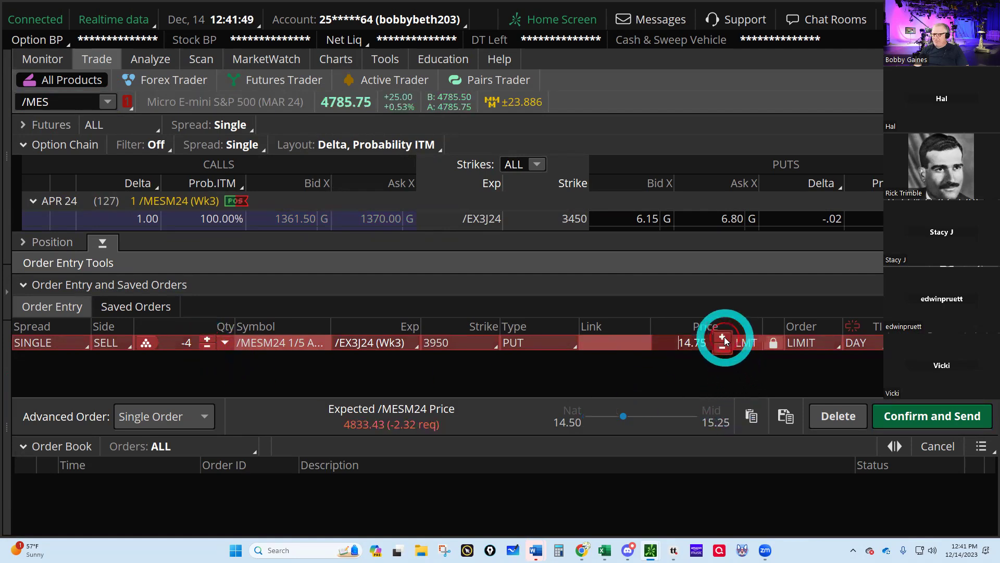
left_click(722, 338)
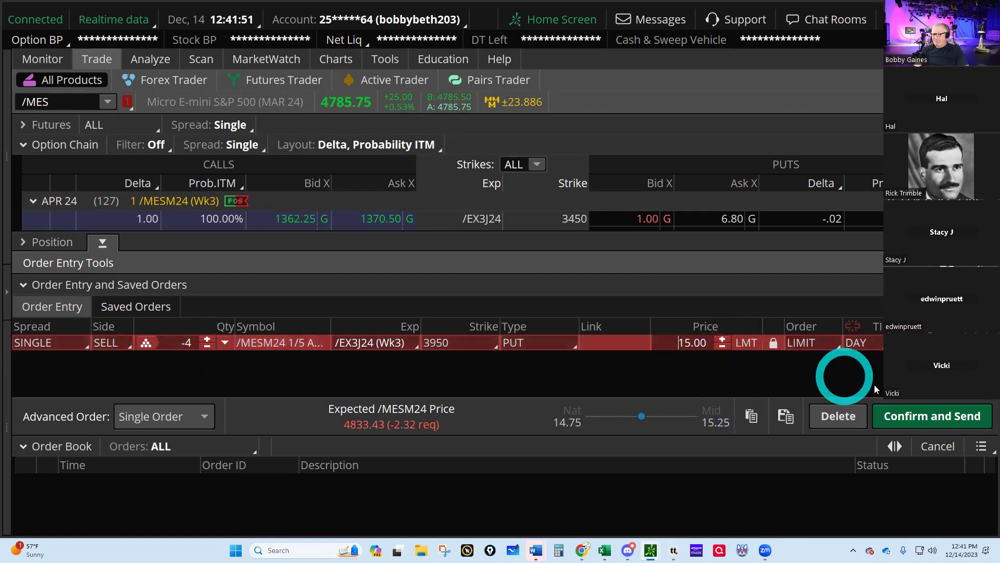
left_click(941, 422)
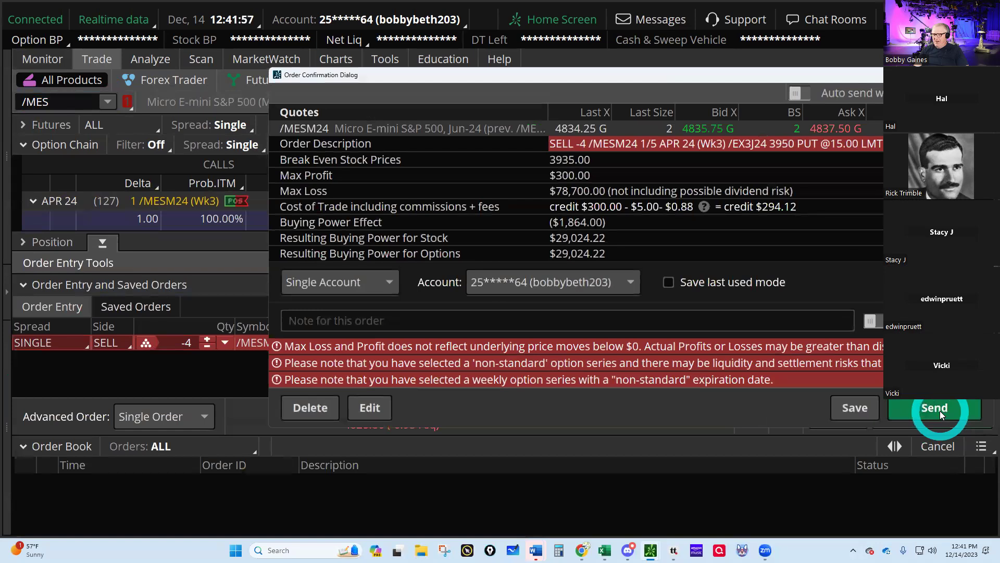
left_click(940, 410)
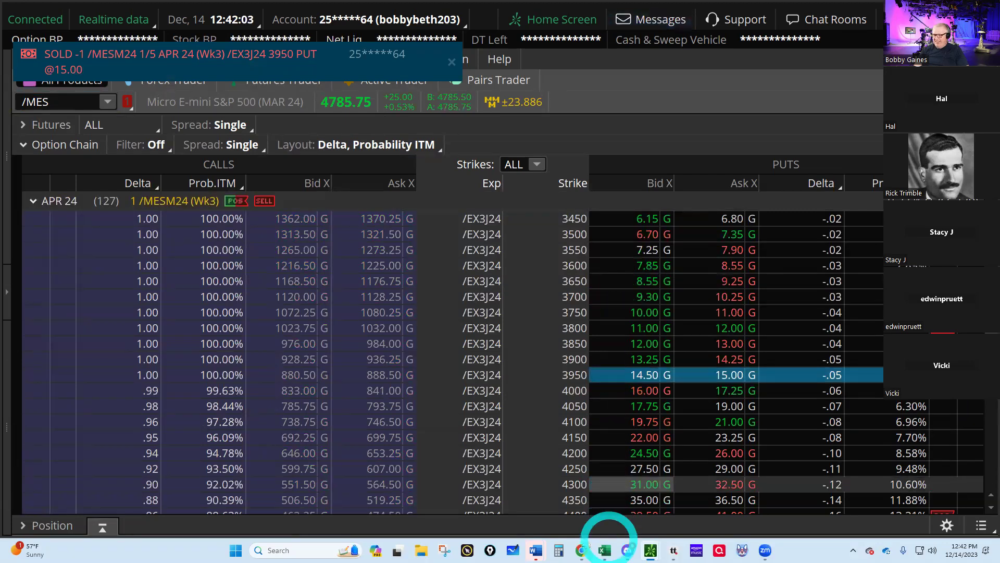
- On the Trades sheet, enter strike 3950, price 15.00 and 127 DTE in row 276
mouse_move(604, 550)
left_click(541, 500)
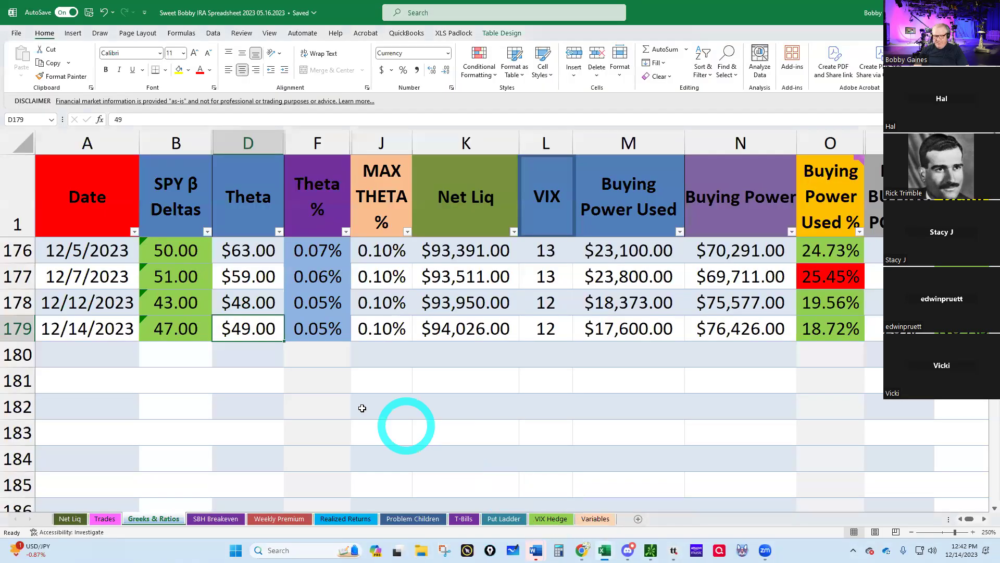
left_click(105, 518)
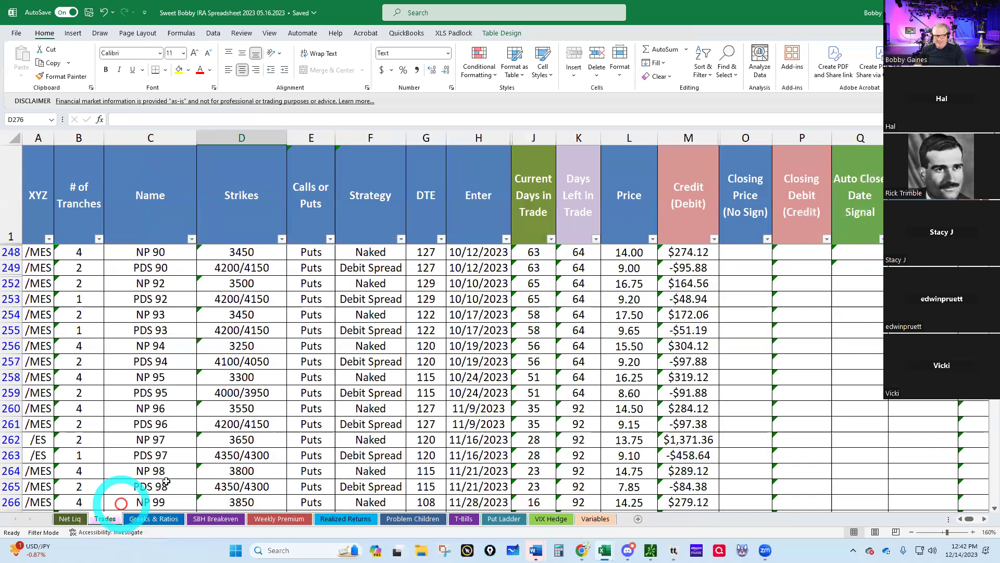
scroll(207, 464, "down", 3)
scroll(206, 464, "down", 4)
scroll(207, 464, "up", 1)
left_click(246, 411)
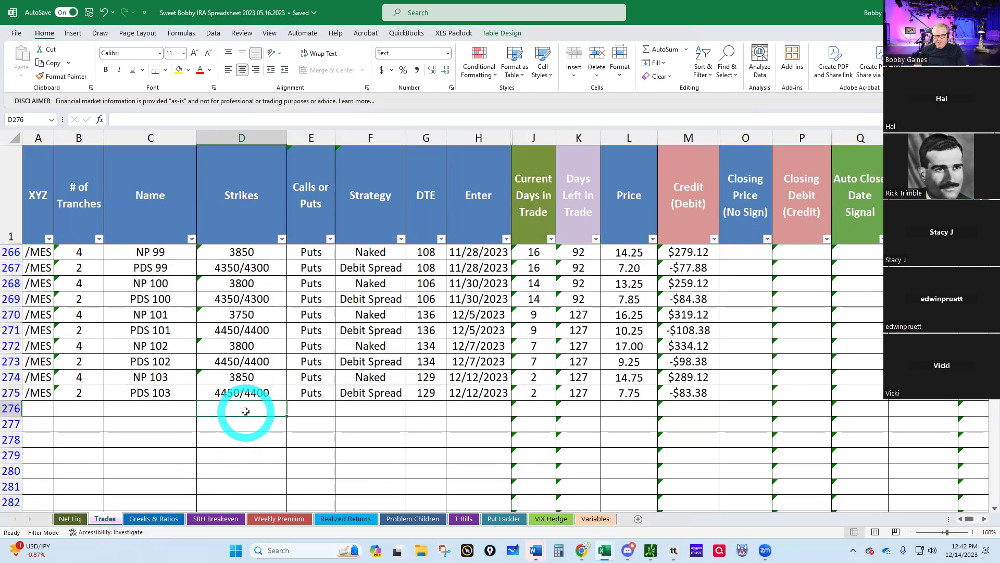
type("3950")
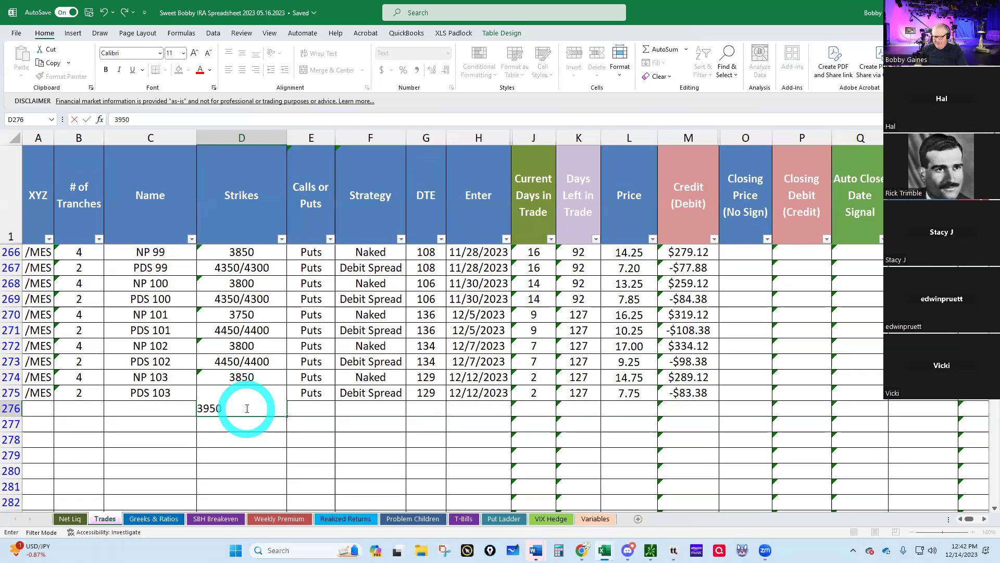
key("Return")
left_click(624, 408)
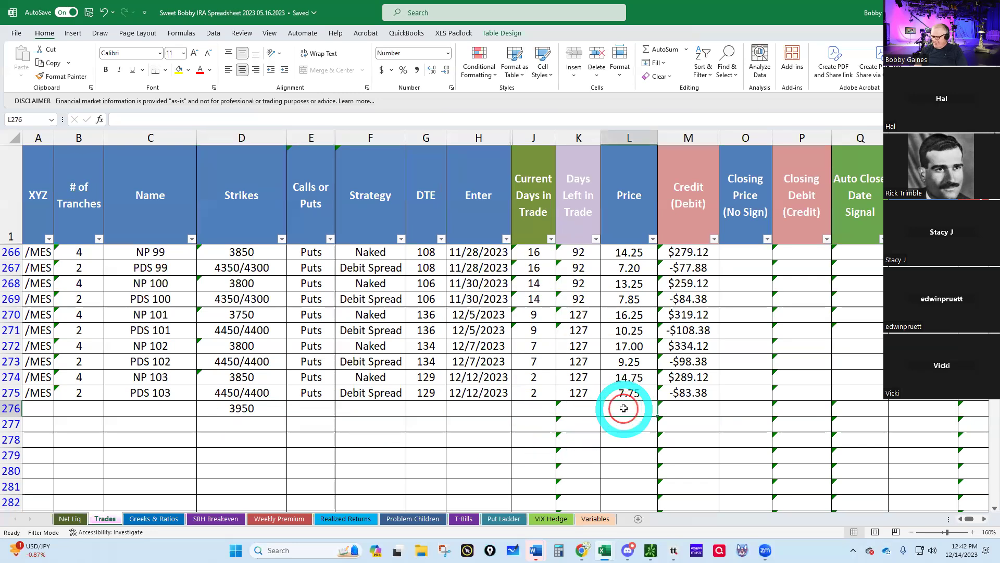
type("15")
key("Return")
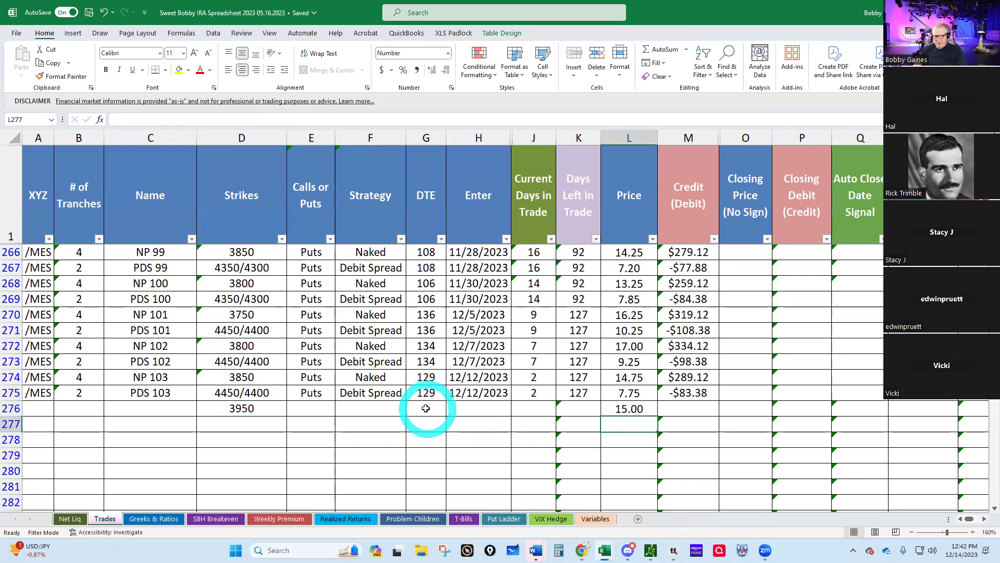
left_click(423, 408)
type("127")
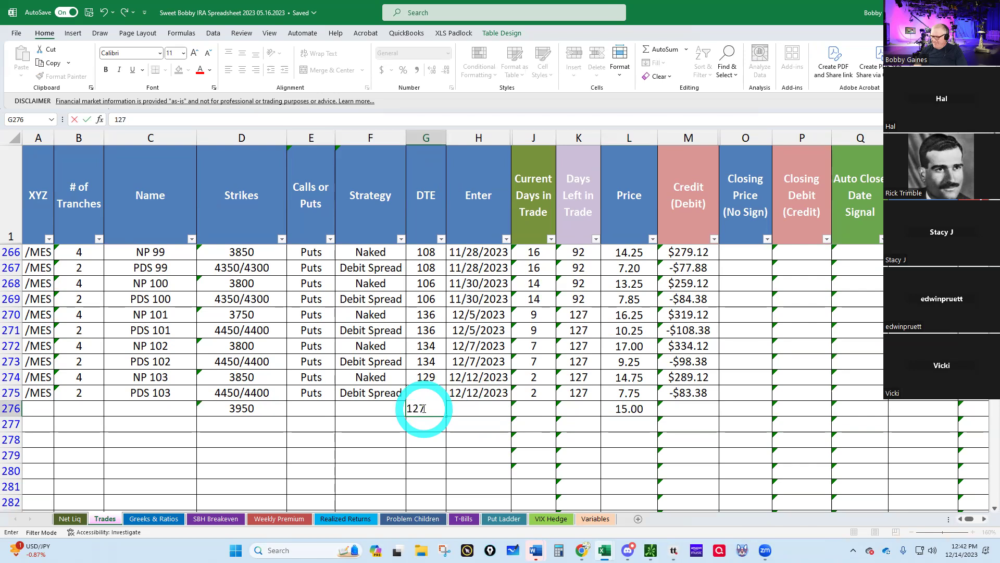
key("Return")
- Copy /MES down into rows 276–277 and enter 4 tranches for row 276
left_click(28, 410)
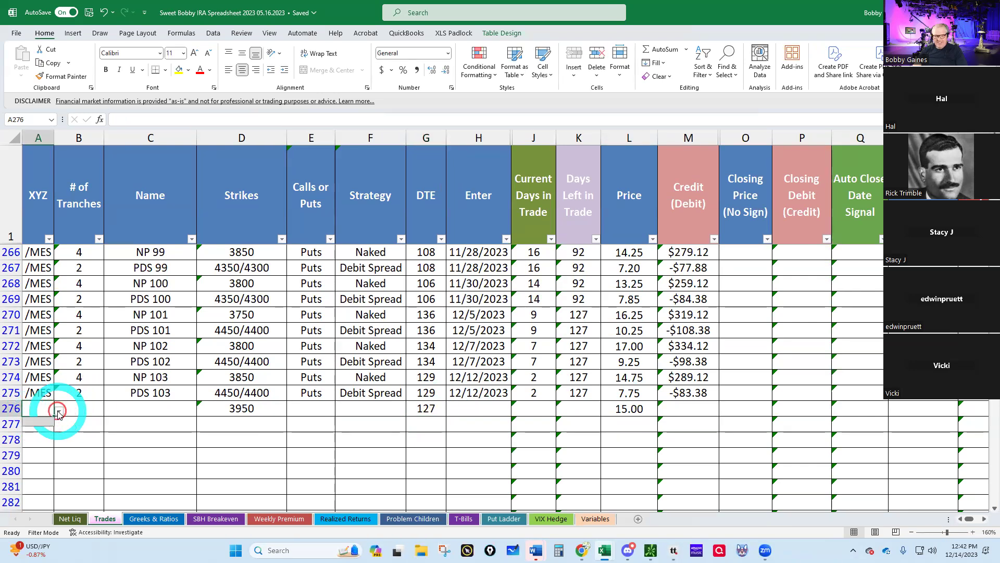
left_click(44, 395)
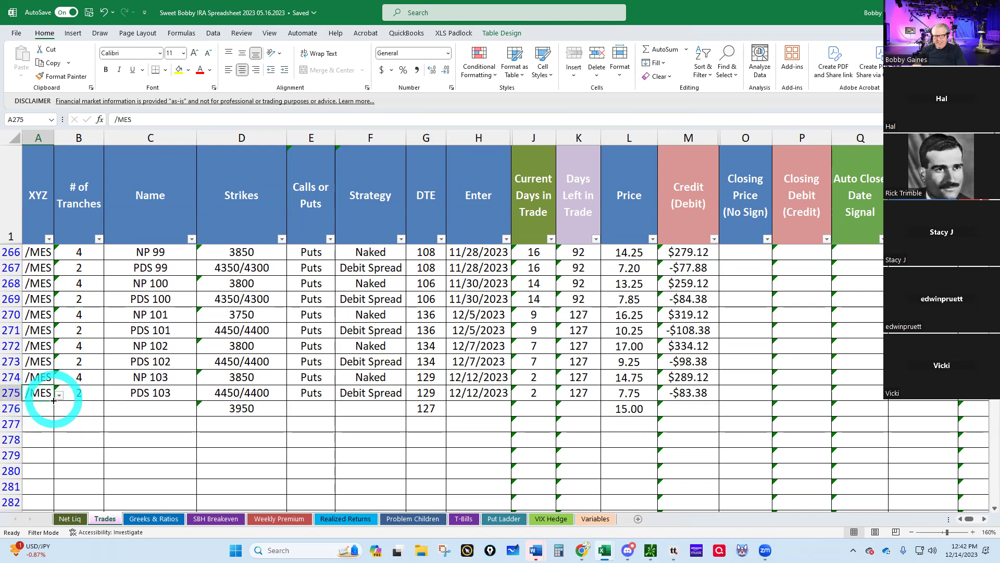
left_click_drag(53, 400, 50, 425)
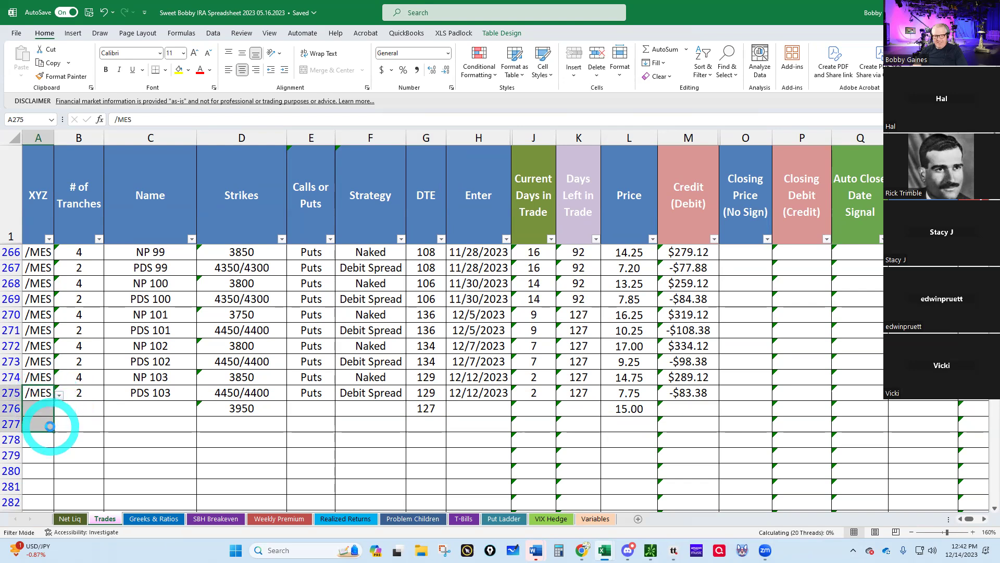
left_click(75, 405)
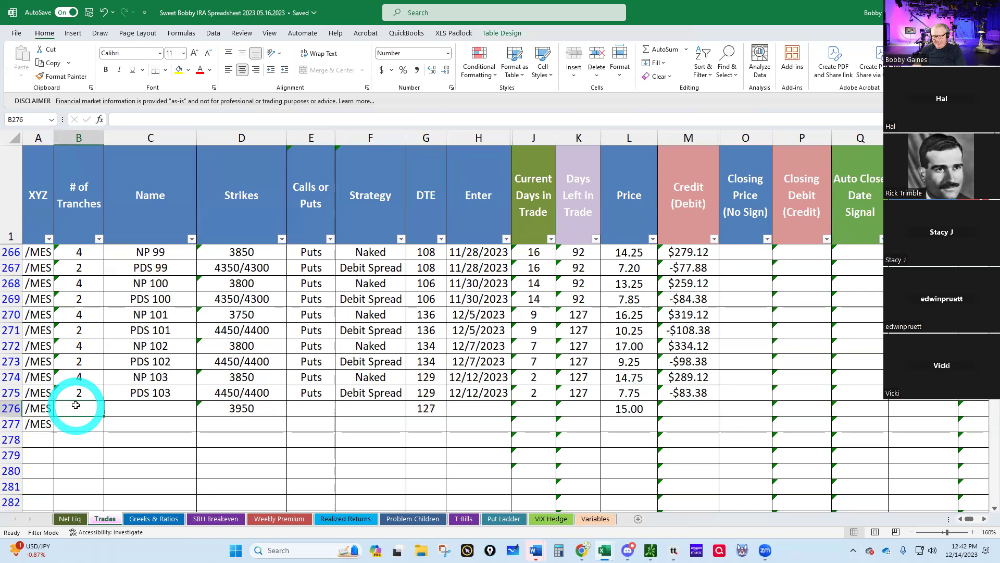
type("4")
left_click(80, 423)
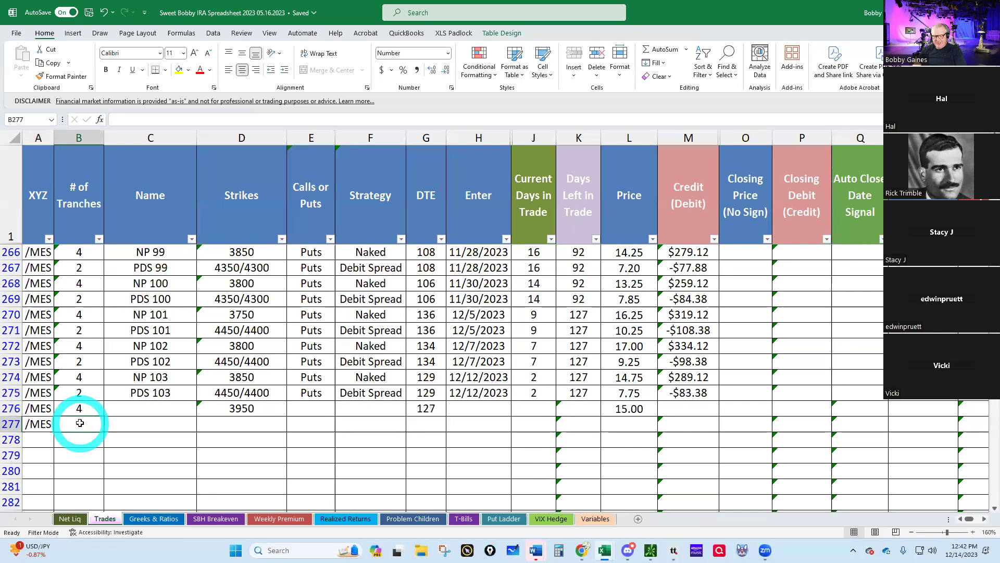
type("2")
- Name row 276 NP 104 and row 277 PDS 104, marking row 277 as Puts
left_click(130, 408)
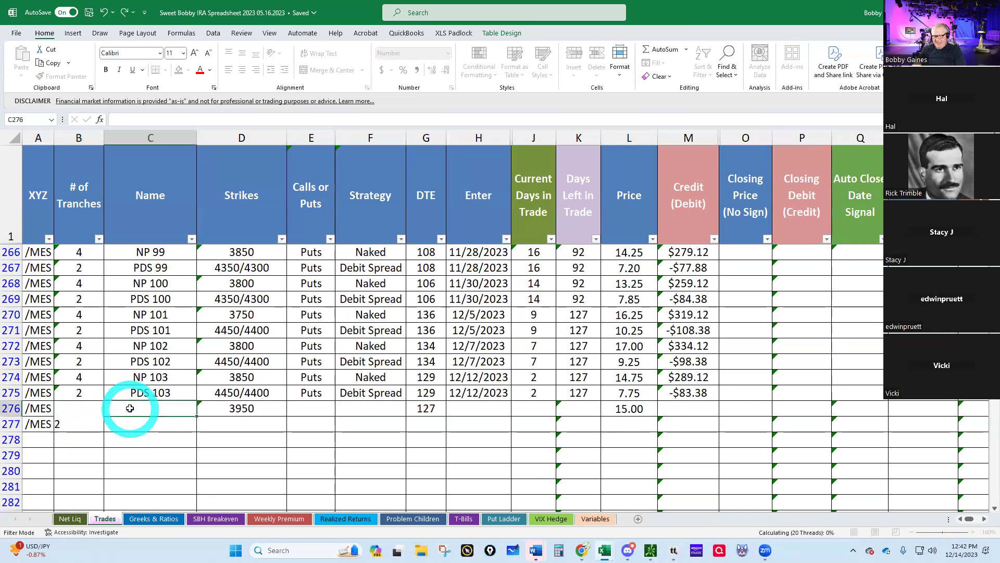
type("NP 104")
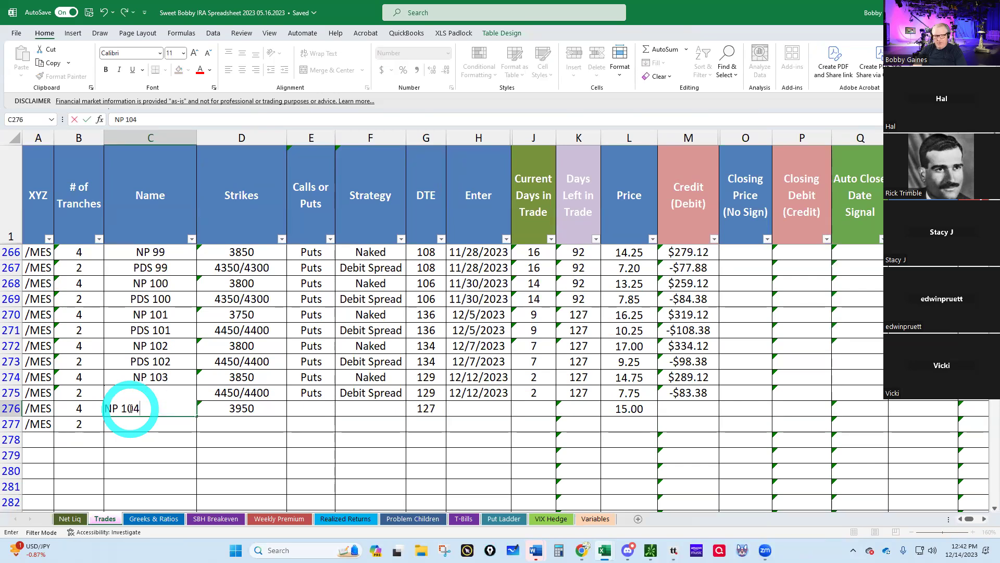
key("Return")
type("PDS 104")
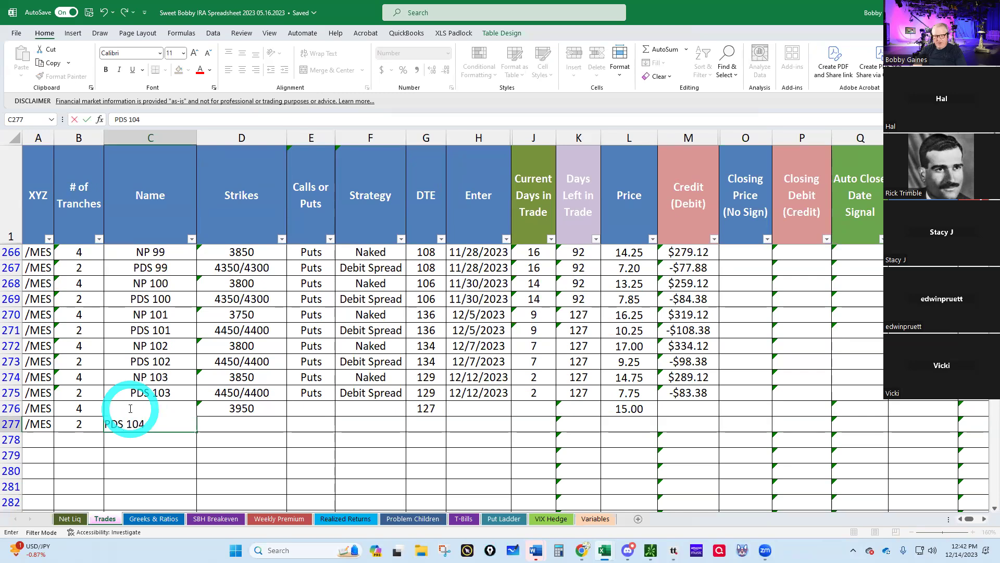
key("Tab")
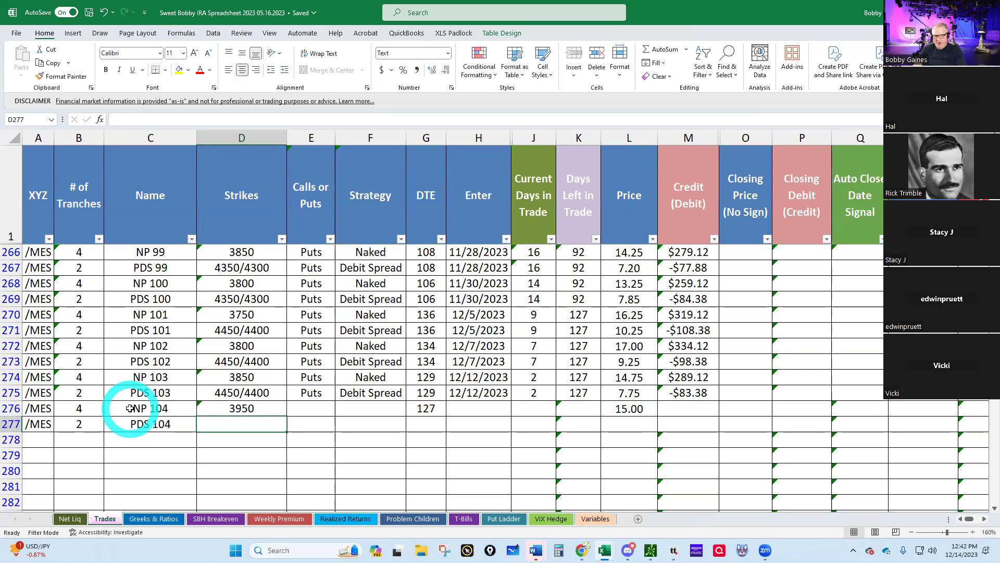
key("Tab")
type("P")
key("Tab")
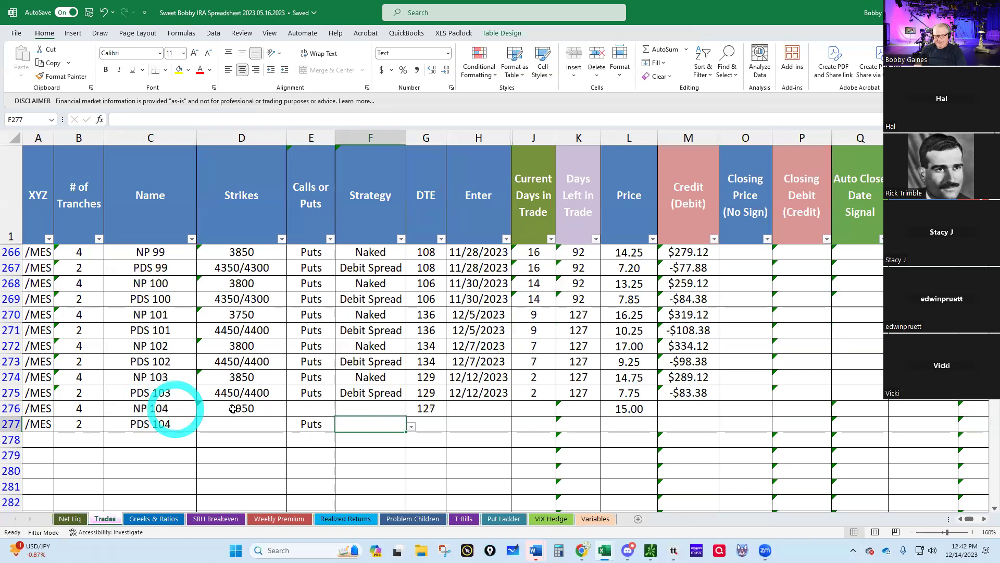
- Mark row 276 as Puts, Naked, with entry date 12/14/2023
left_click(324, 408)
type("P")
key("Tab")
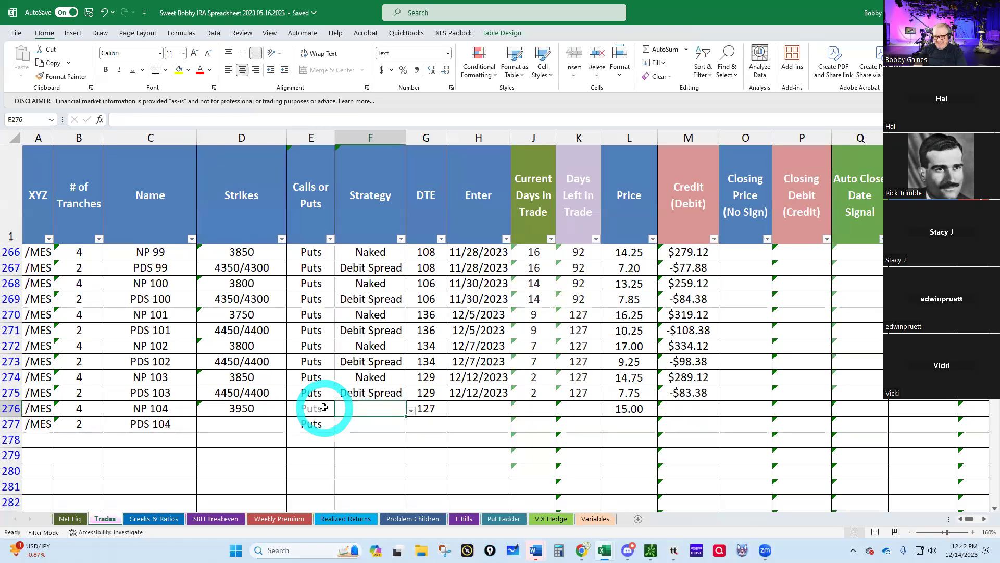
type("N")
key("Tab")
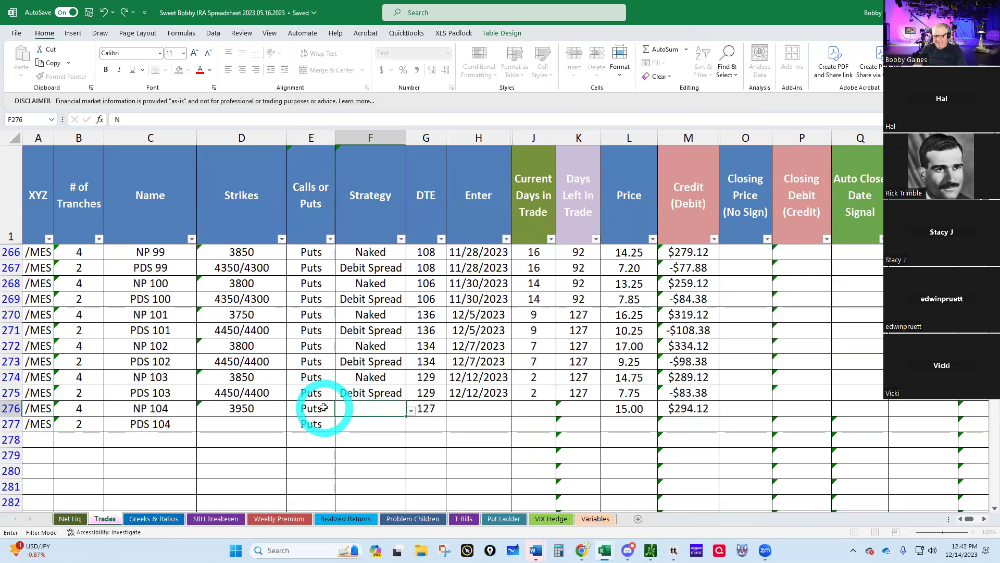
key("Tab")
type("12")
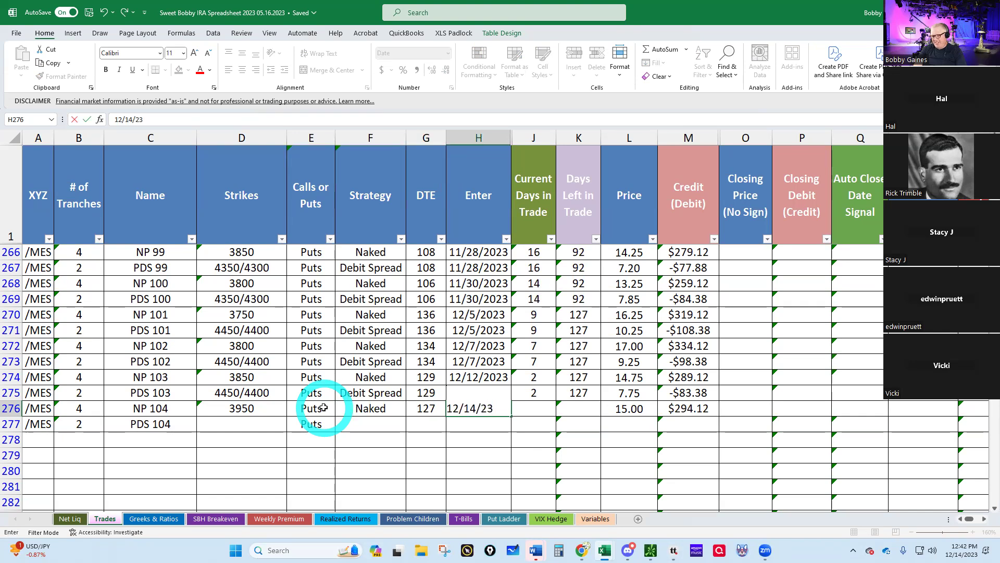
key("Tab")
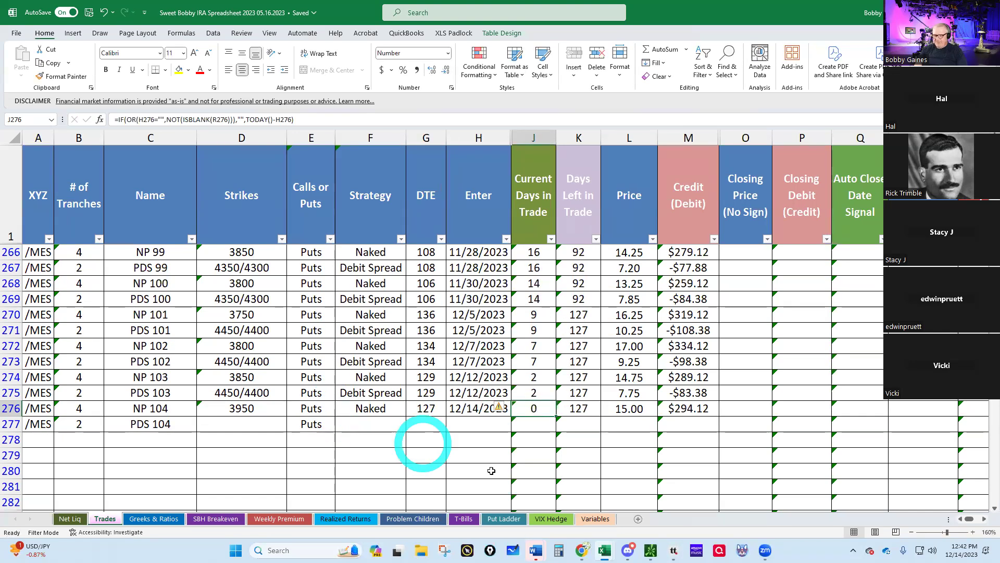
left_click(650, 550)
- Scroll the /MES option chain to the 4600 put and start a buy order on it
left_click(577, 505)
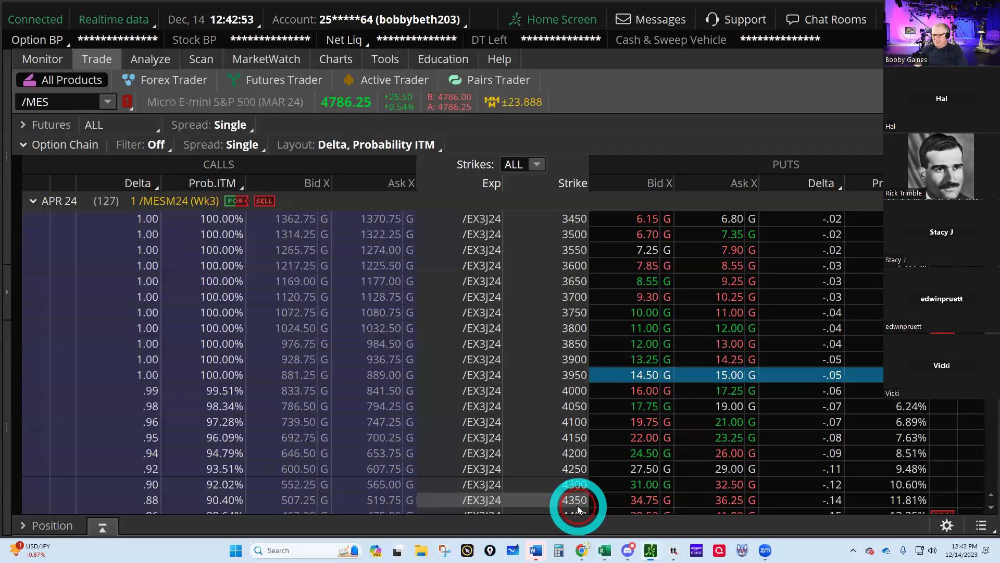
scroll(900, 354, "down", 3)
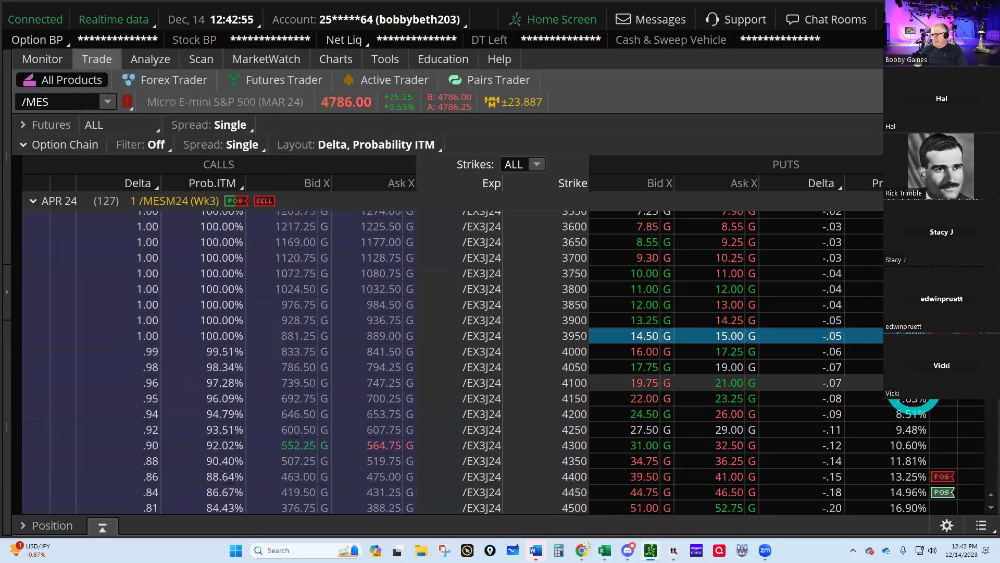
scroll(904, 375, "down", 5)
scroll(909, 401, "down", 3)
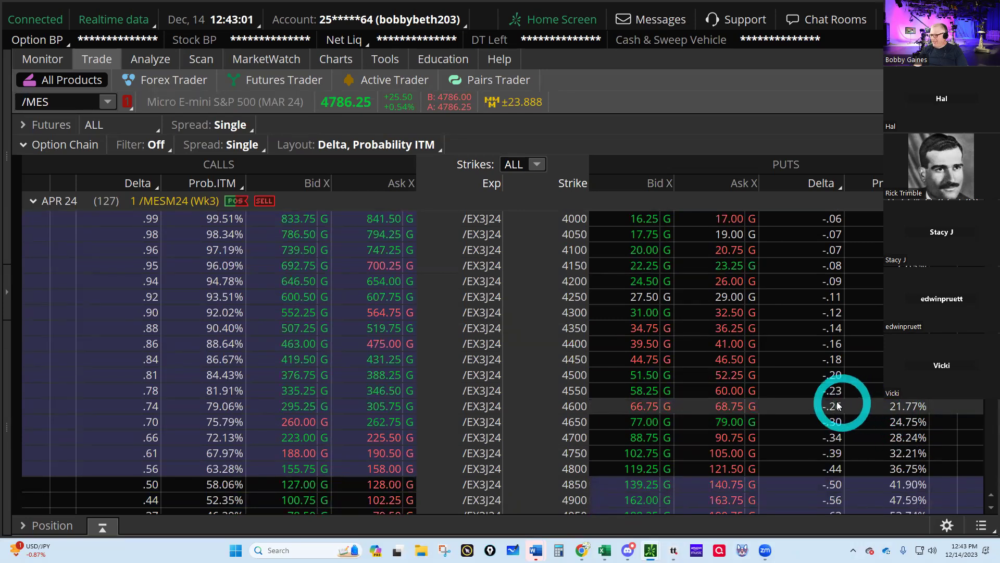
left_click(729, 407)
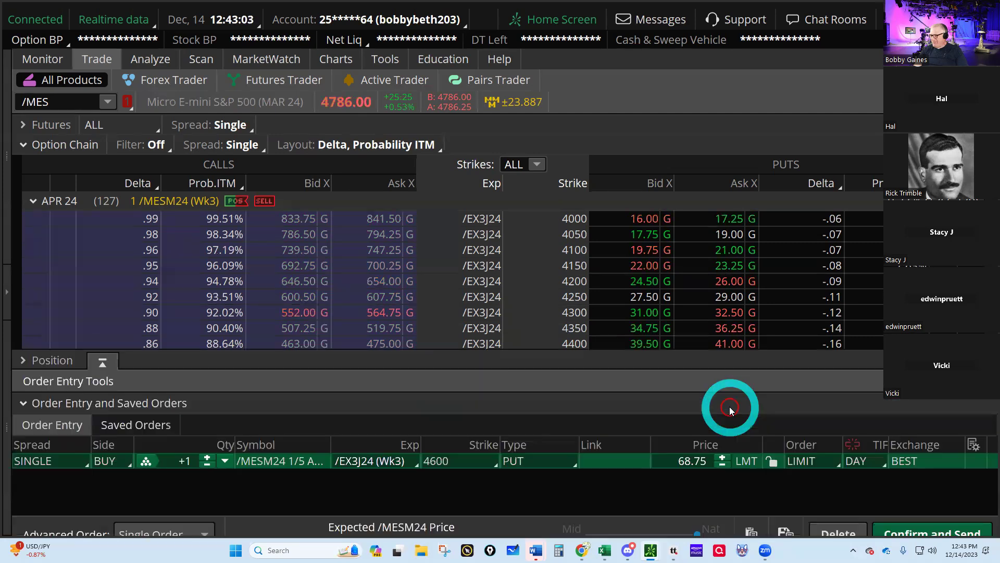
- Make it two 4600/4550 put verticals at 8.85 and send the order
left_click(109, 244)
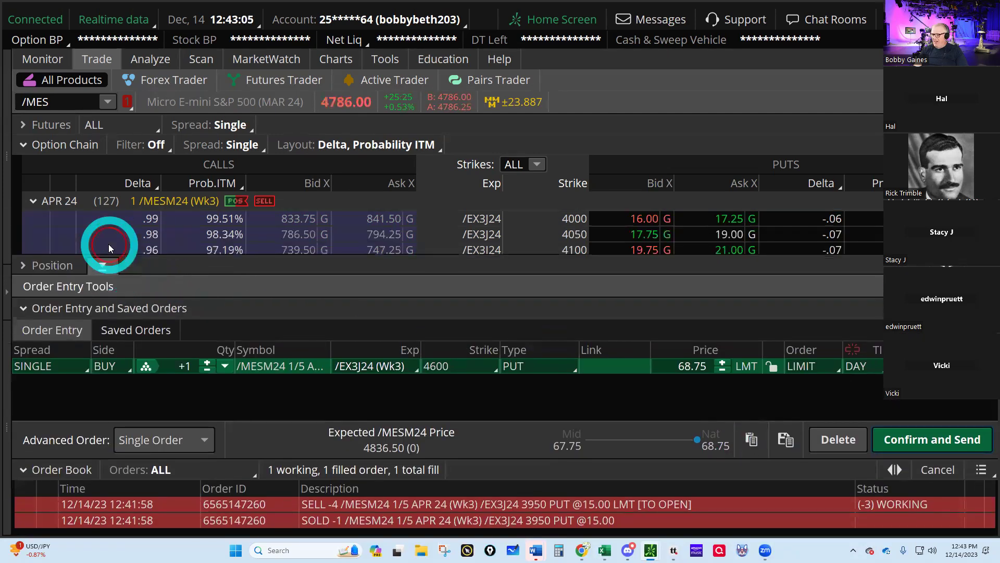
left_click(644, 387, "ctrl")
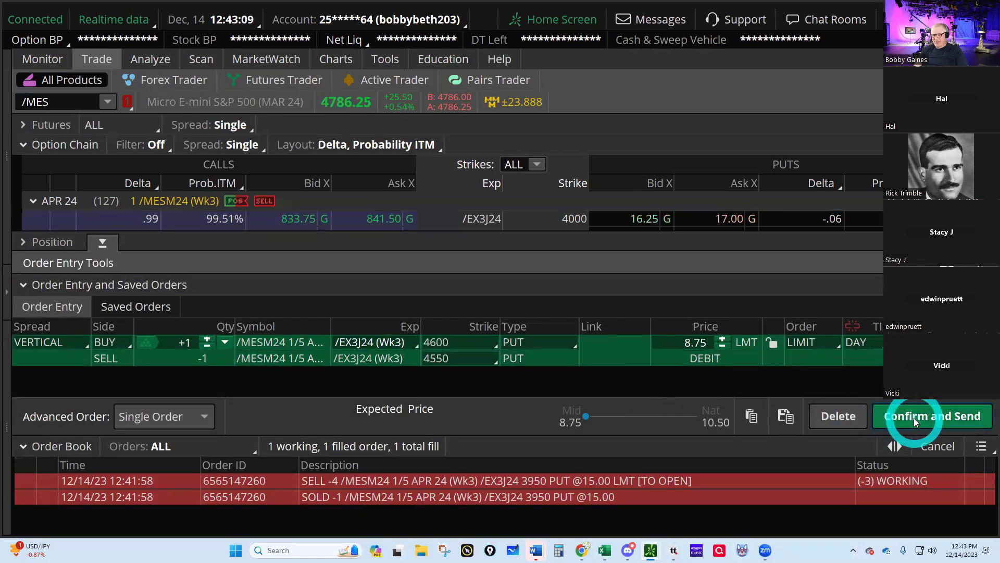
left_click(207, 339)
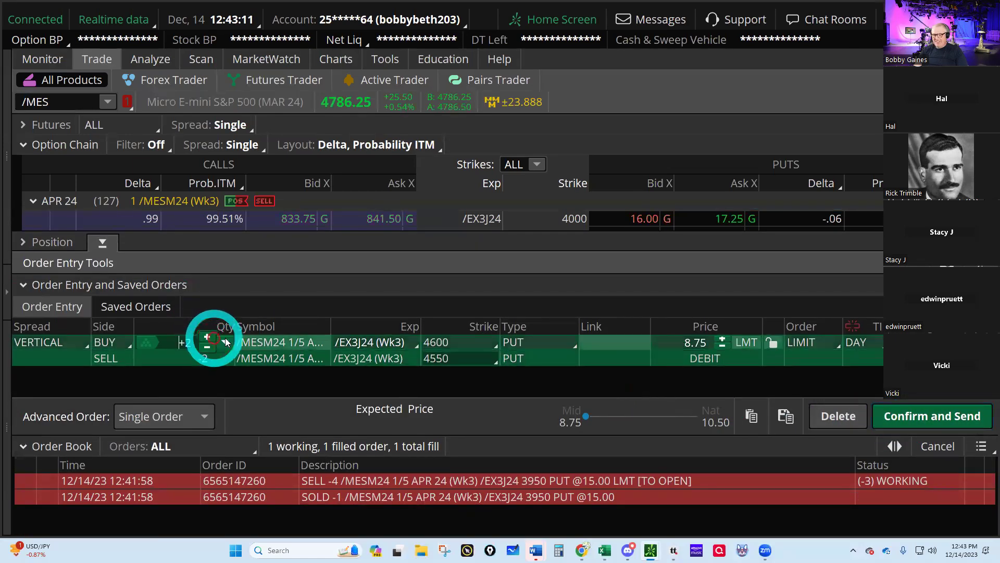
left_click(722, 339)
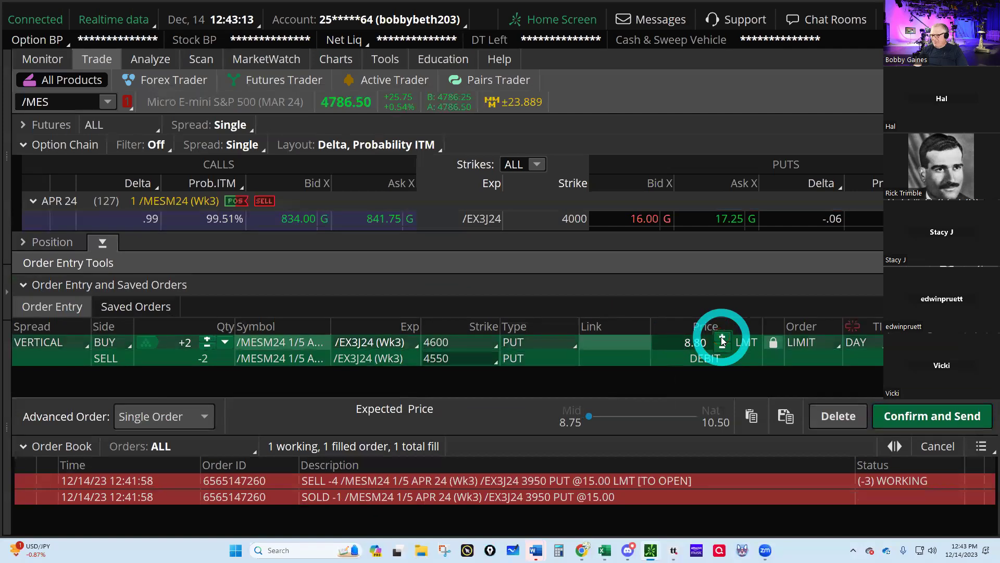
left_click(927, 415)
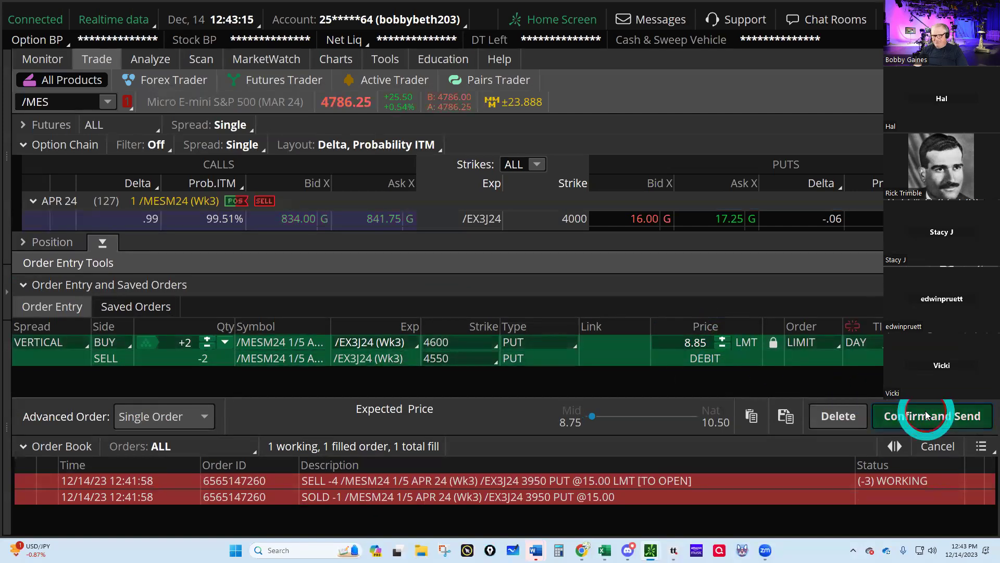
left_click(925, 411)
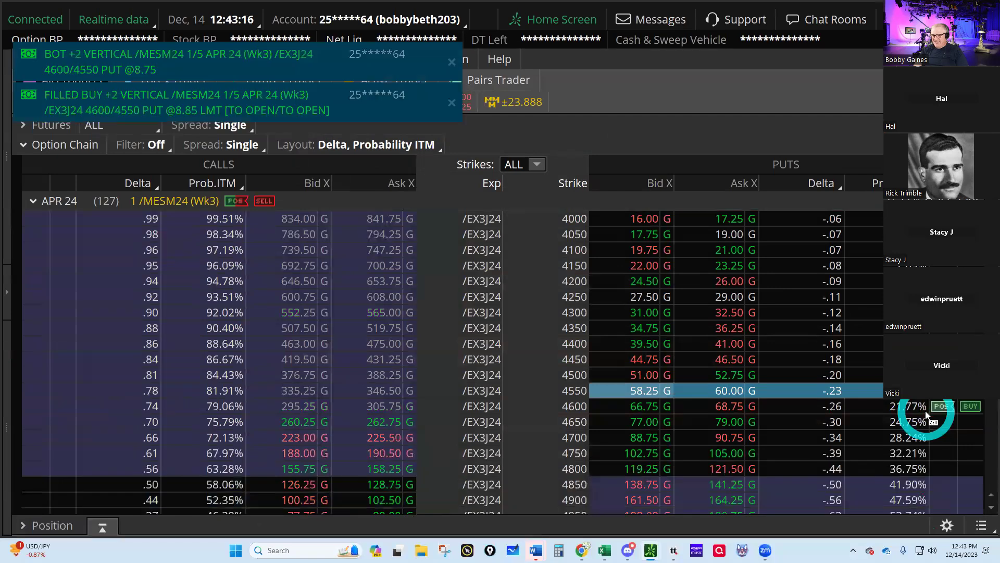
left_click(497, 219)
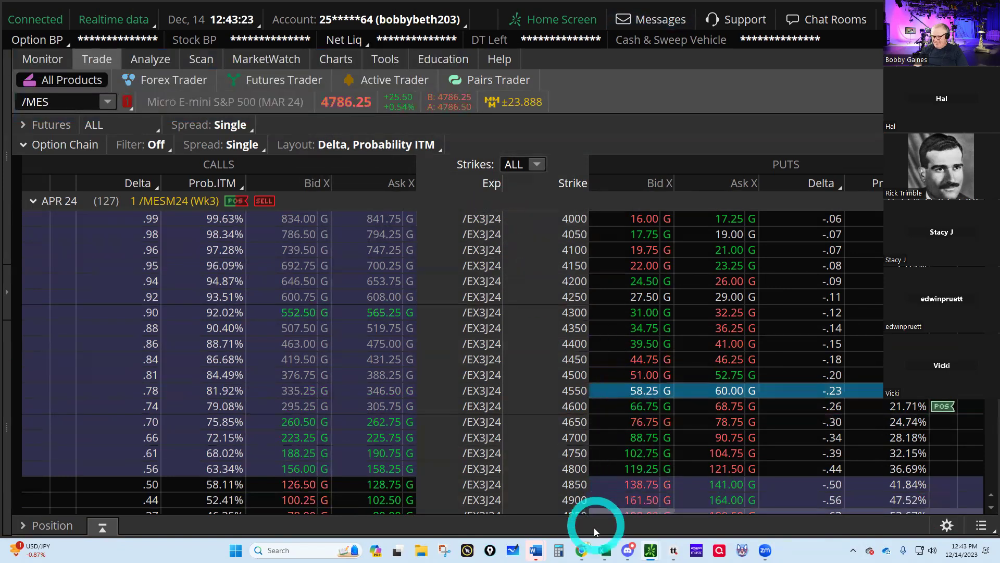
mouse_move(660, 492)
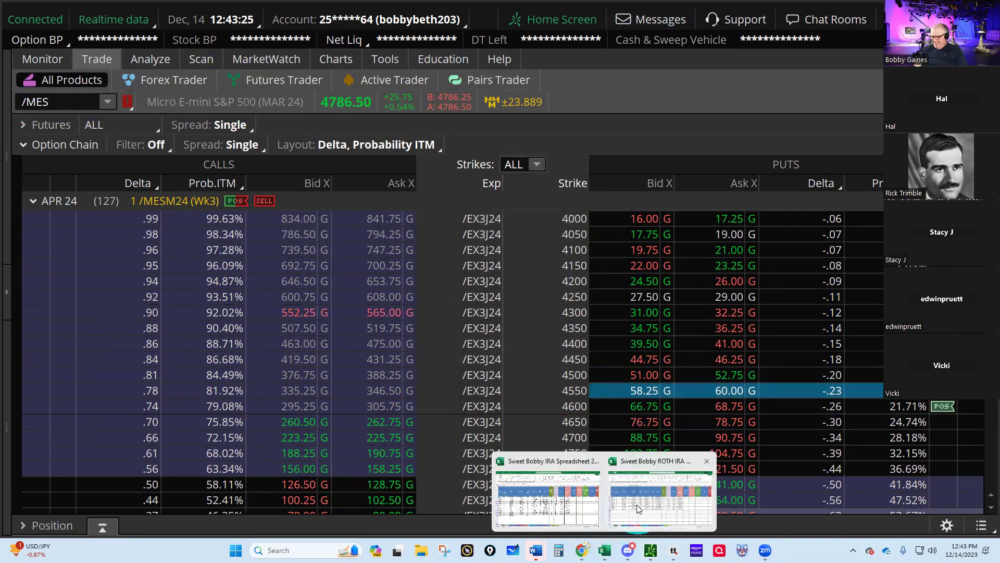
left_click(565, 511)
- Enter strikes 4600/4550 and price 8.75 in row 277
double_click(227, 426)
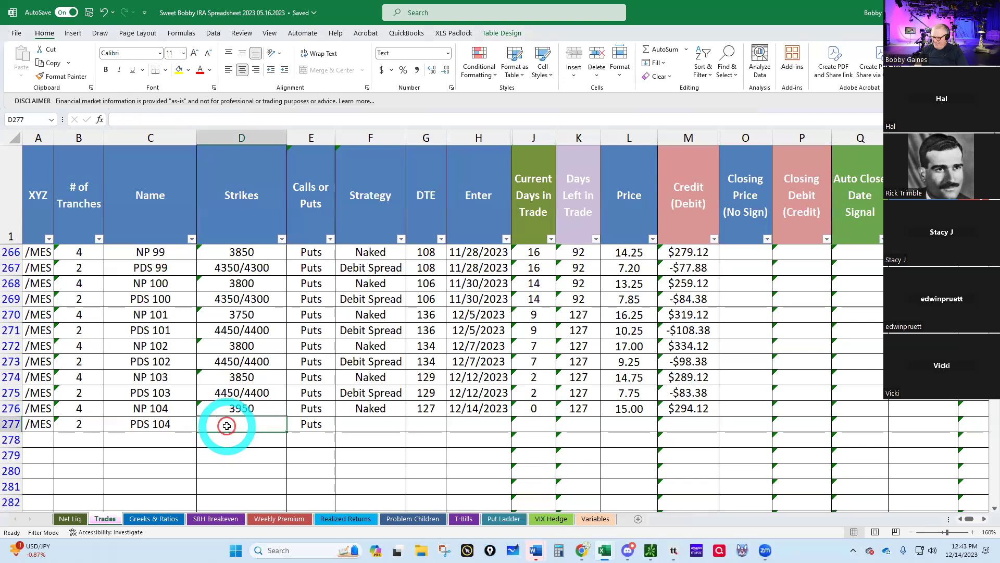
type("4600/4550")
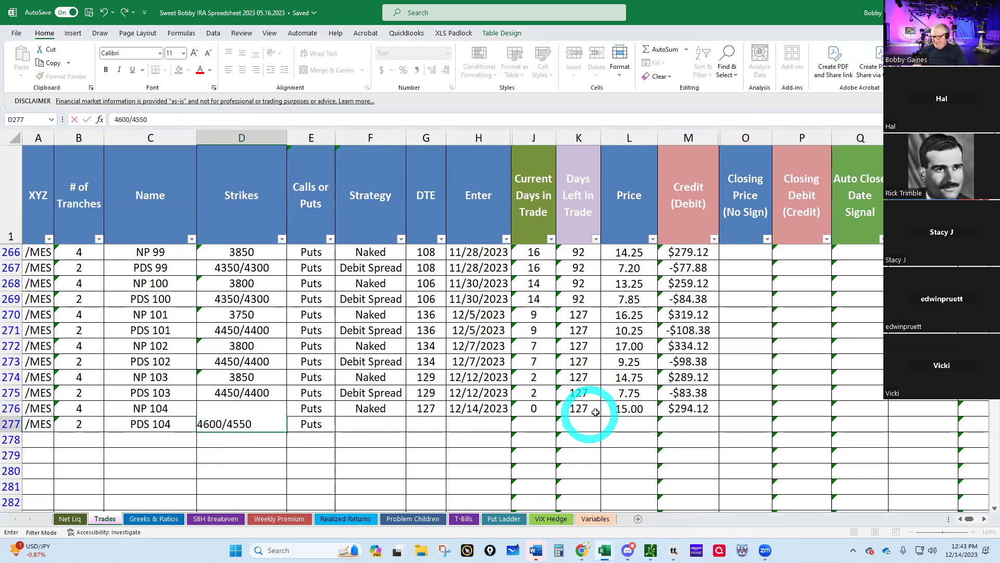
left_click(621, 420)
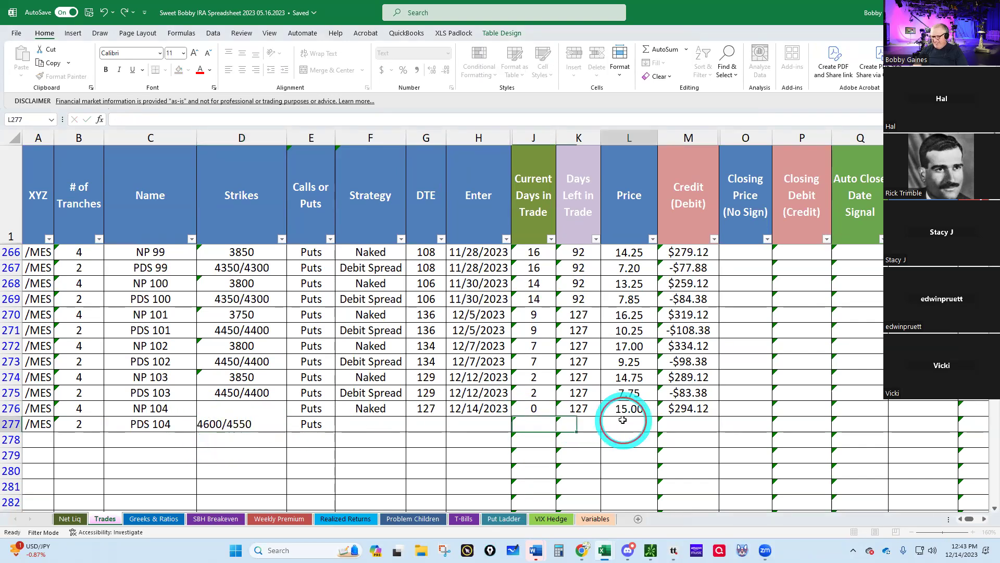
type("8.75")
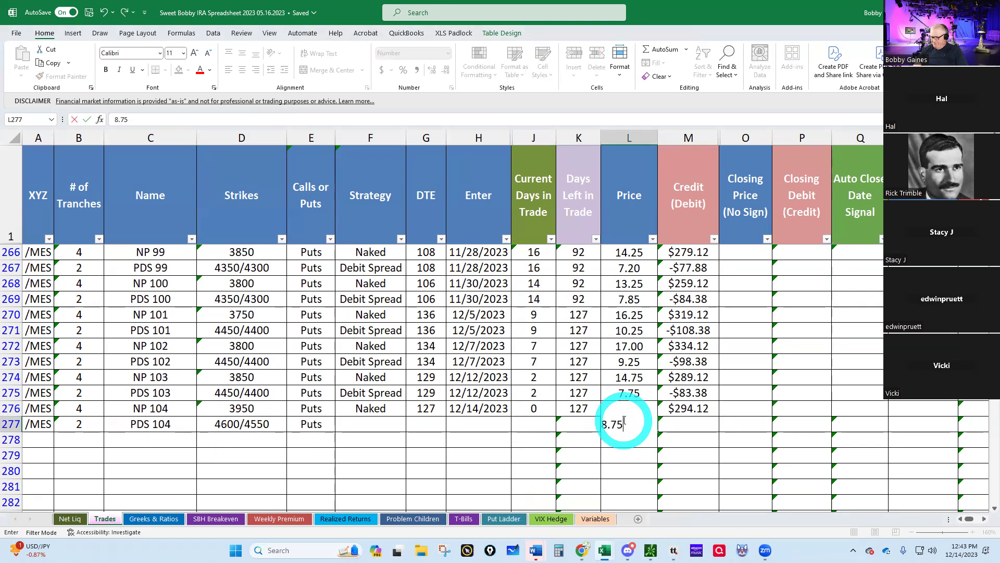
key("Return")
- Set row 277's strategy to Debit Spread, DTE to 127, entry date to 12/14/2023
left_click(362, 428)
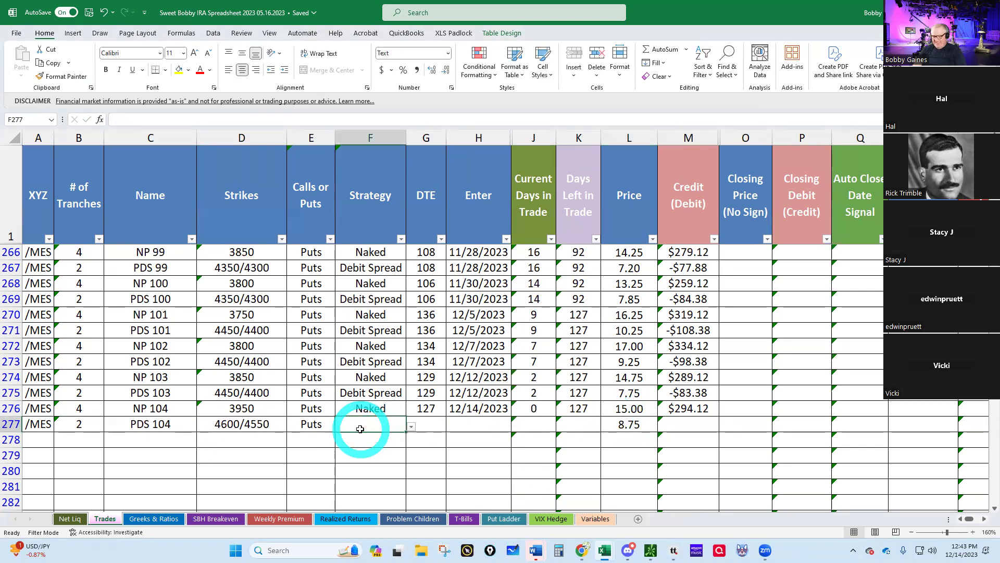
type("D")
key("Tab")
type("127")
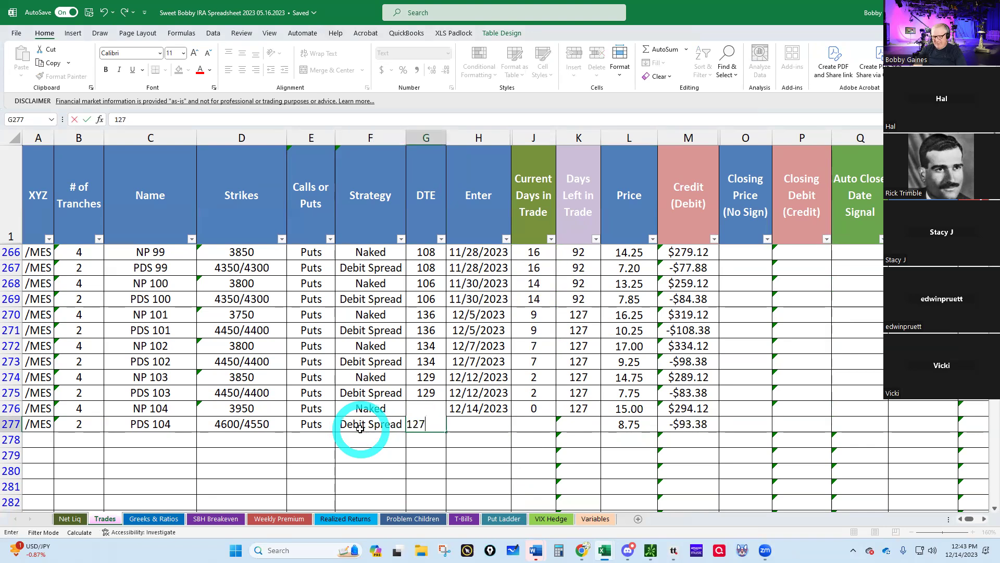
key("Tab")
type("121")
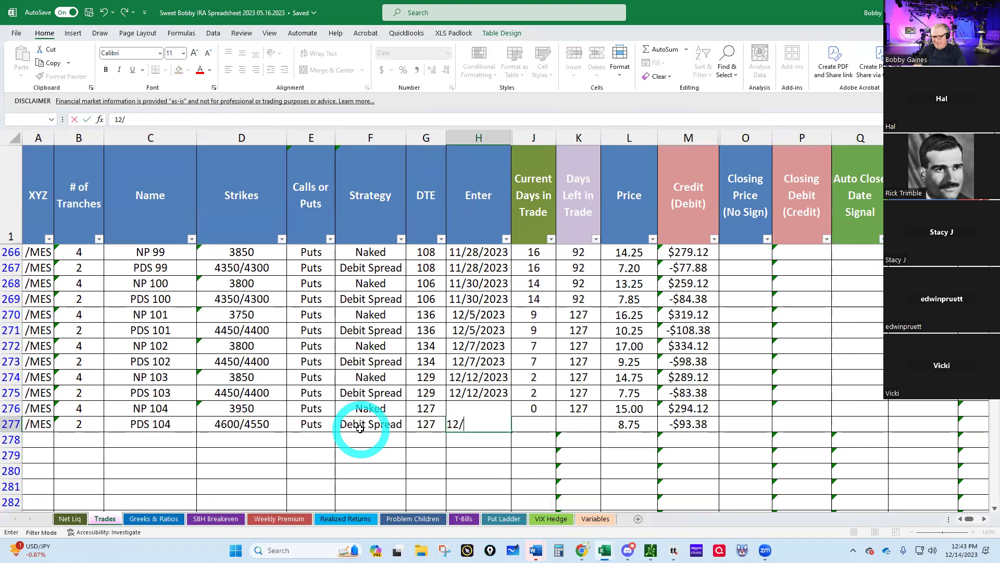
key("Tab")
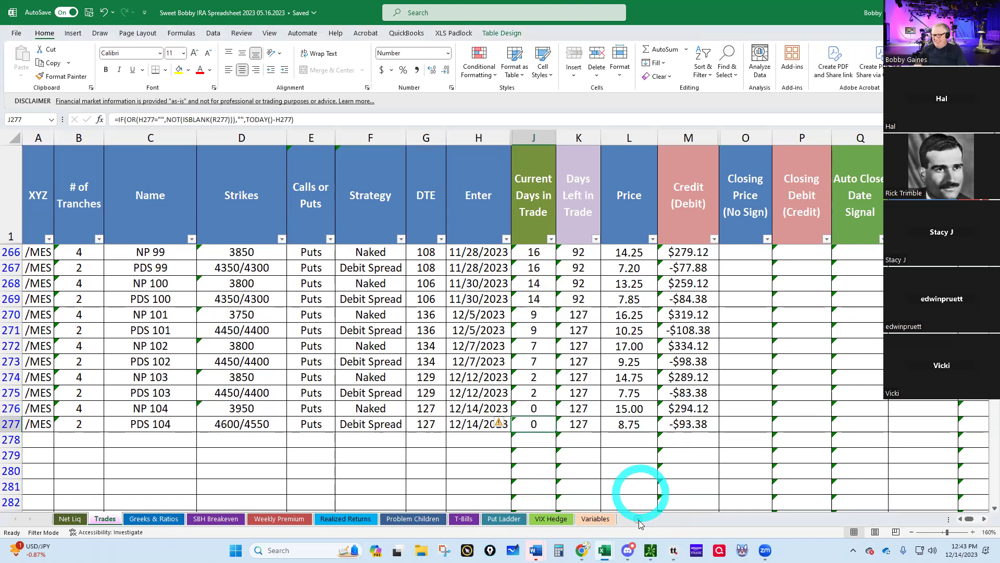
- Review thinkorswim's activity view: the filled 4600/4550 put vertical and 3950 put sale
mouse_move(650, 550)
left_click(568, 500)
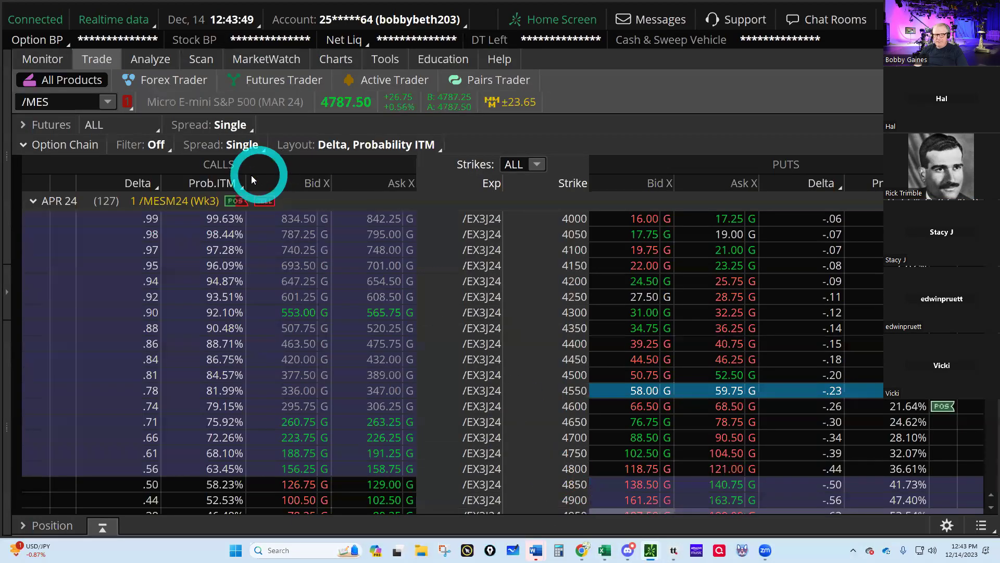
left_click(34, 61)
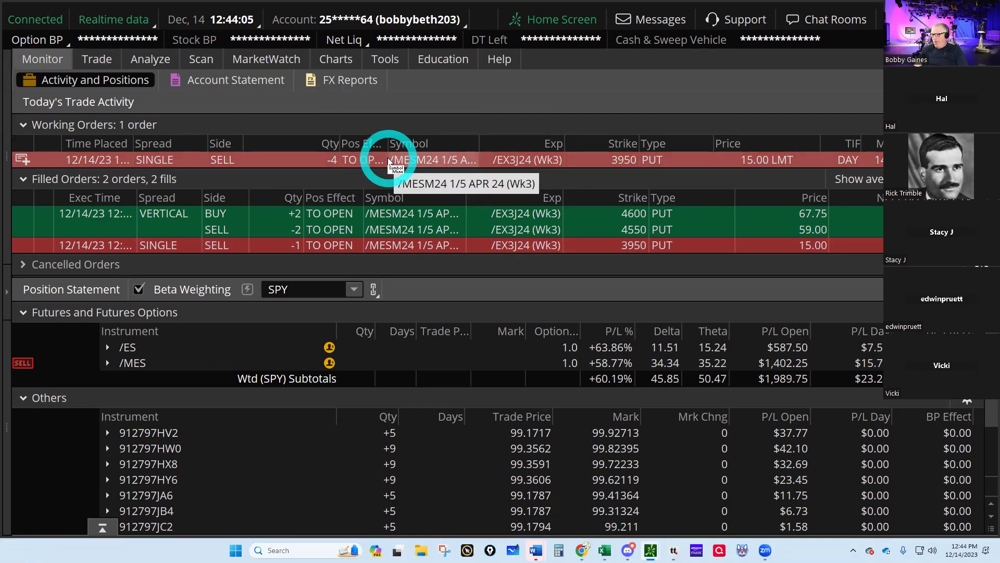
left_click(385, 228)
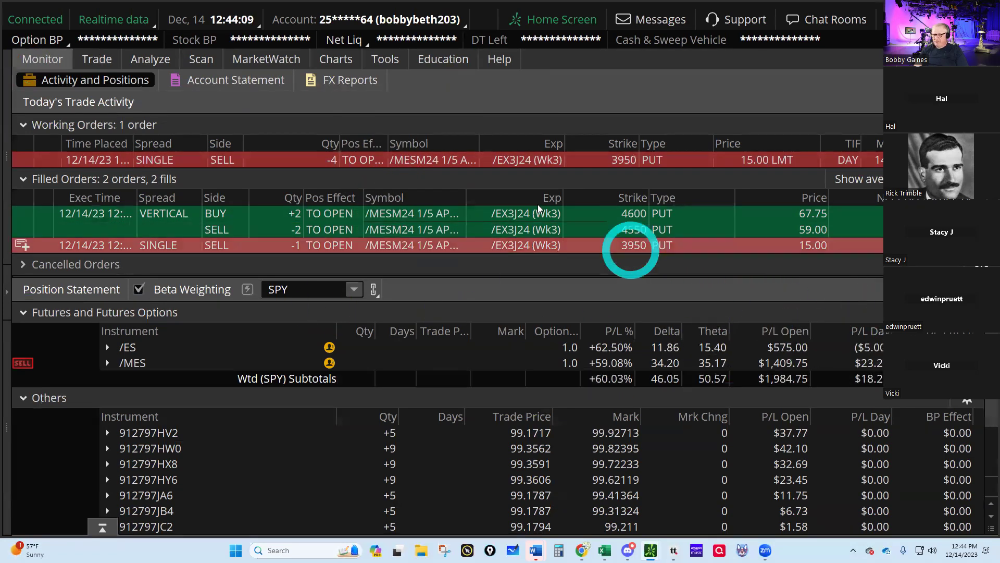
left_click(415, 158)
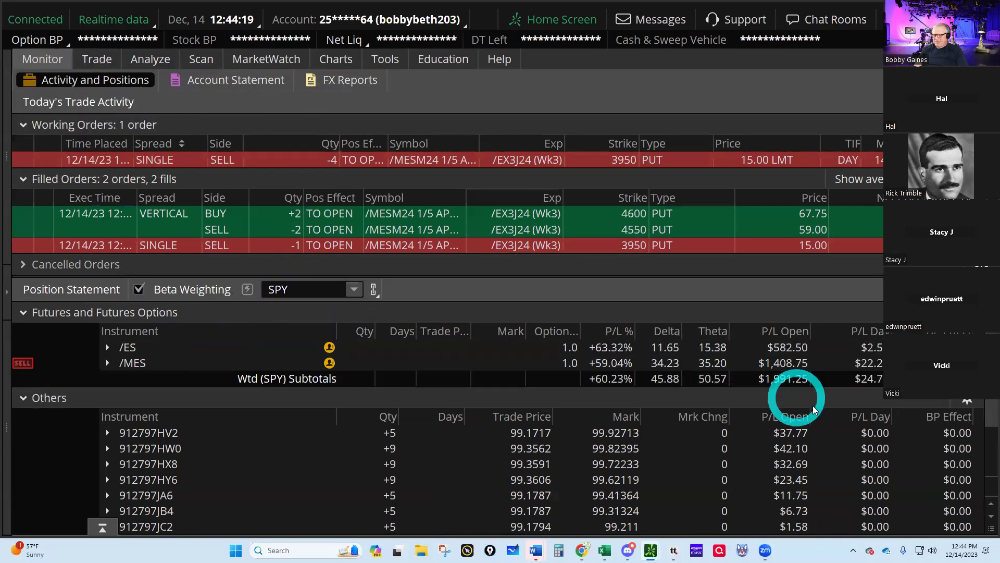
- Switch to the second account and view its five-day net liq history, $29,868.02 today
left_click(419, 21)
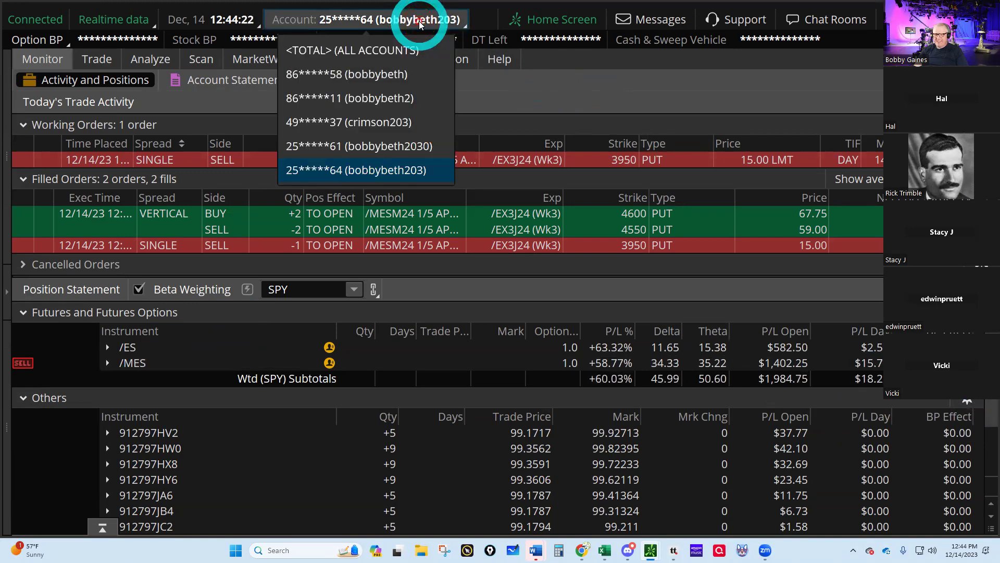
left_click(385, 147)
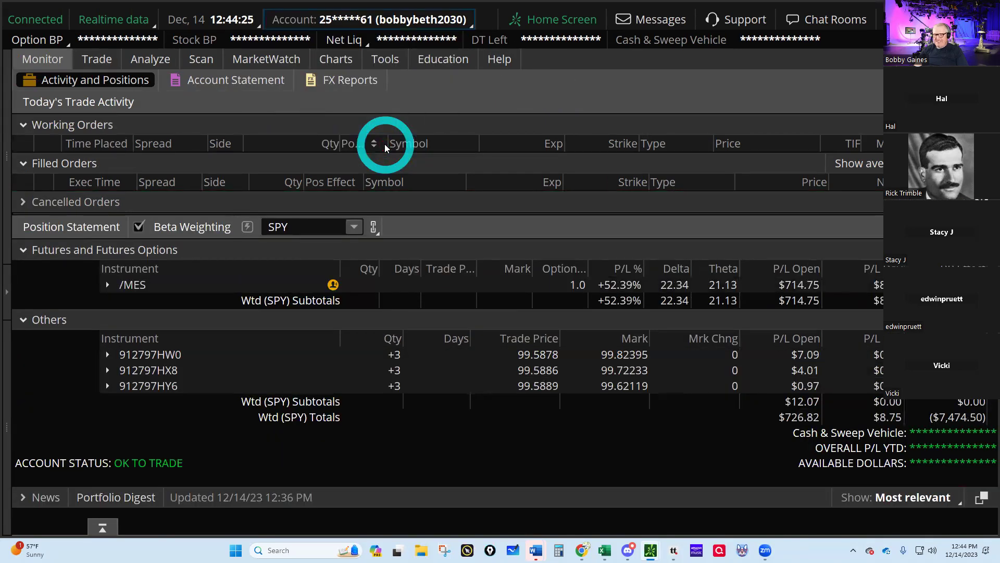
left_click(7, 293)
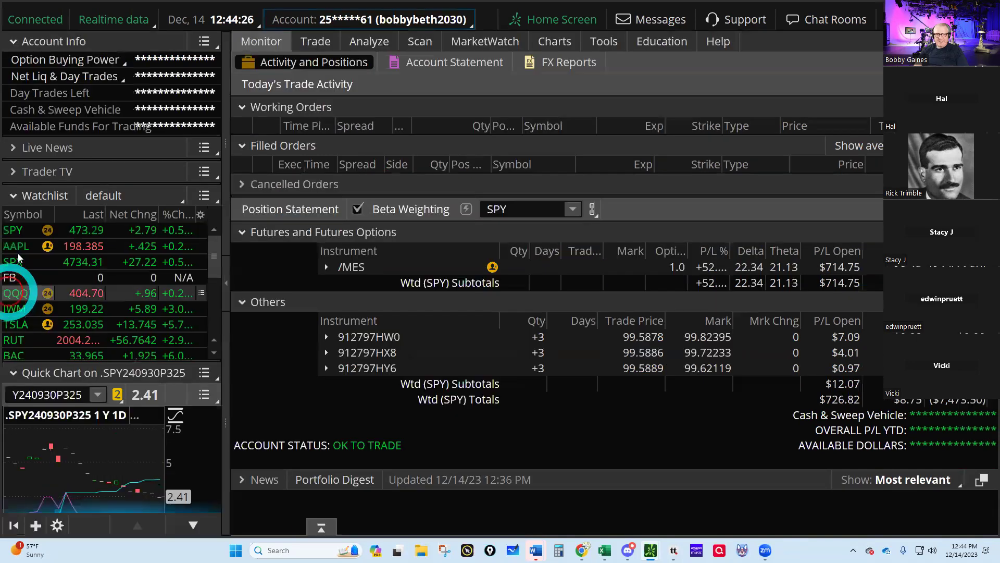
left_click(51, 78)
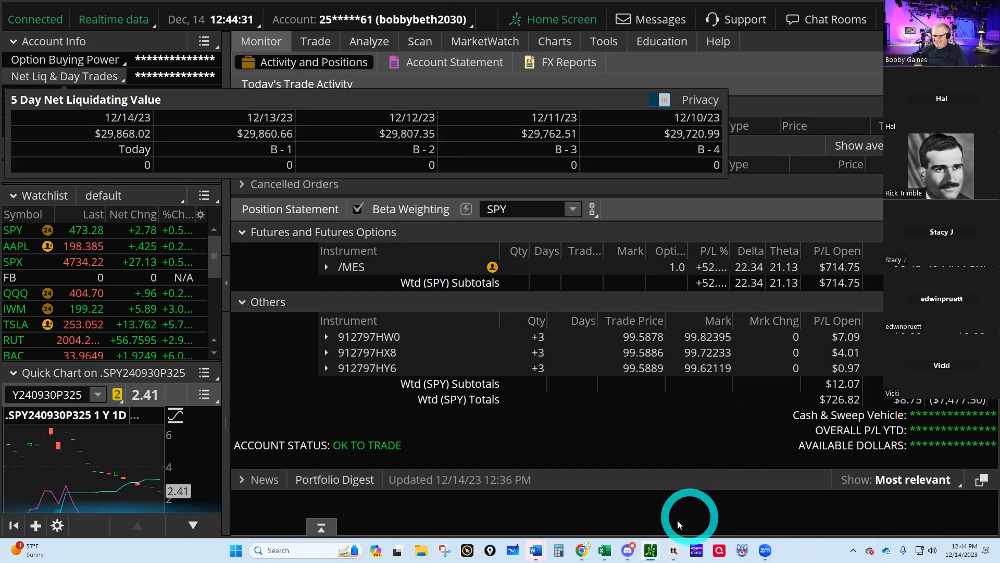
- Record row 87 of the Roth IRA Net Liq sheet: 12/14/2023 at $29,868.00
mouse_move(604, 550)
left_click(648, 500)
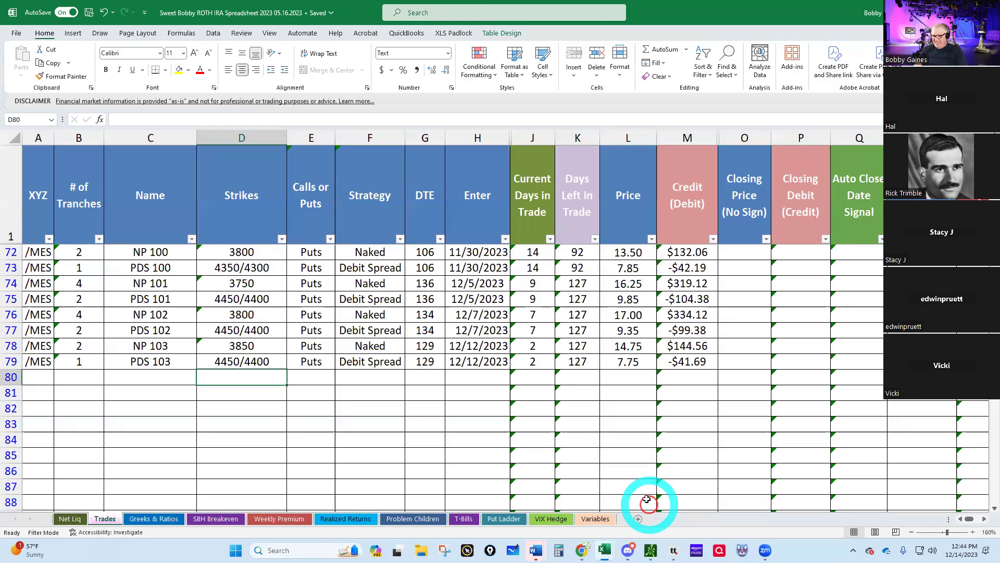
left_click(69, 519)
left_click(200, 419)
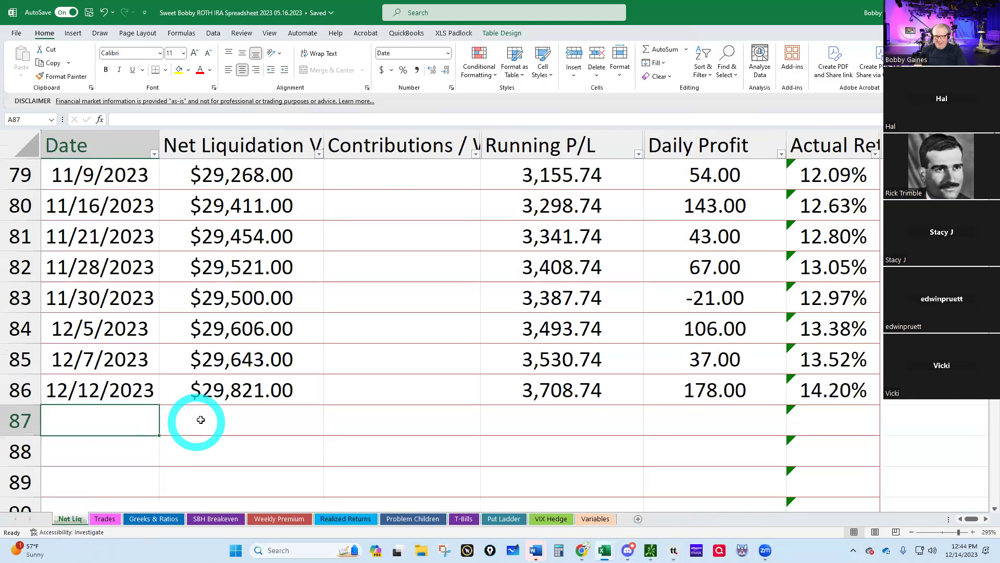
type("29868")
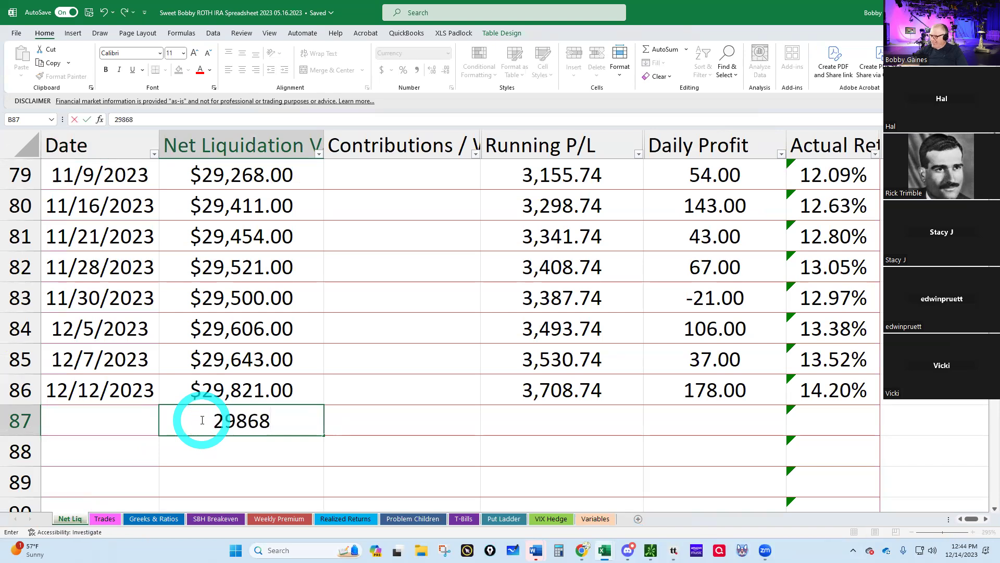
key("Return")
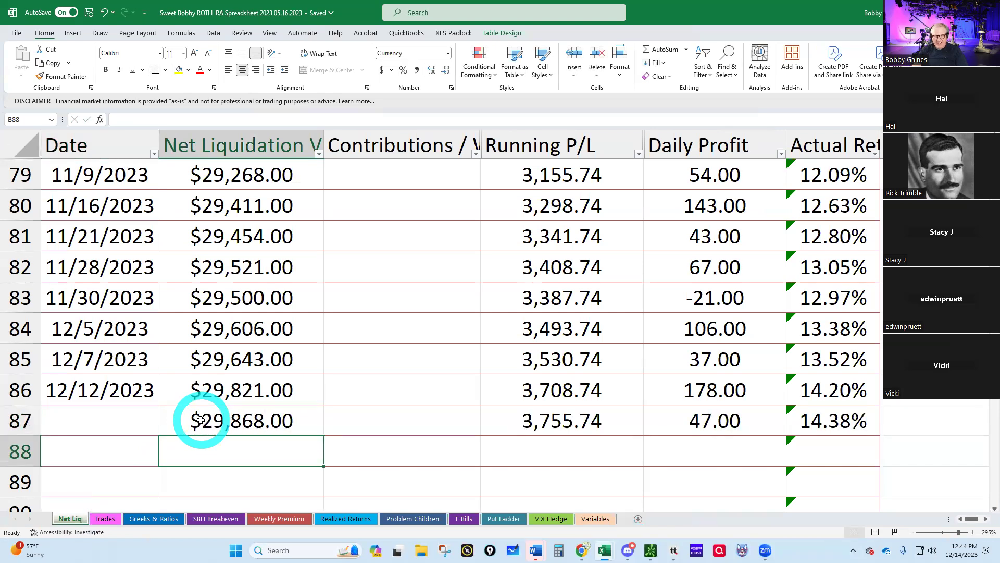
left_click(109, 418)
type("12/14/23")
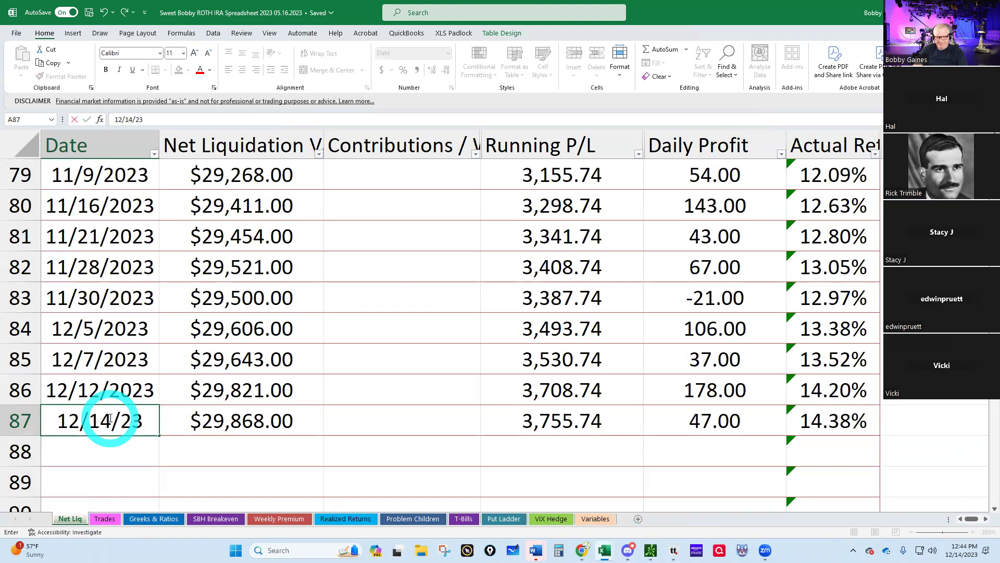
key("Return")
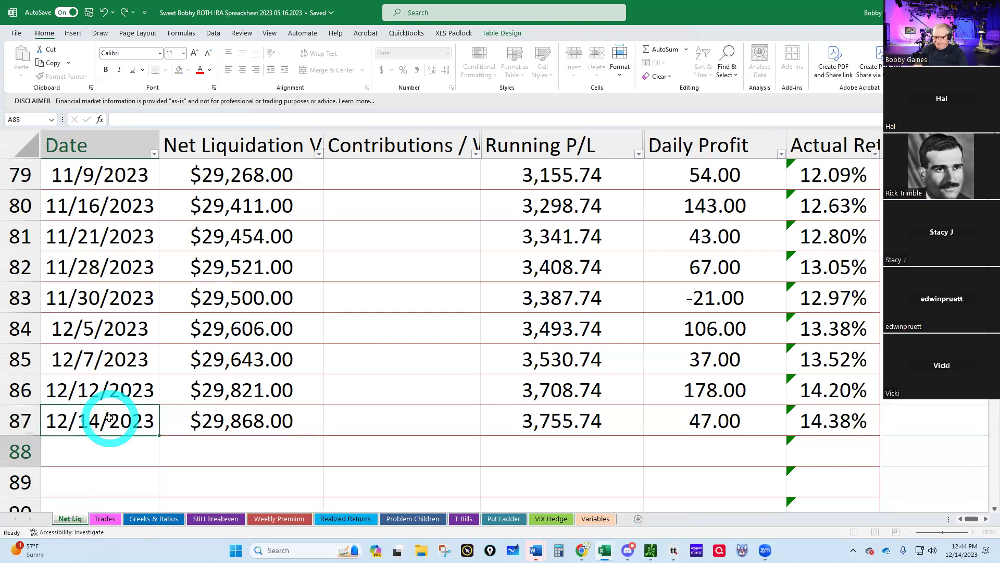
left_click(160, 521)
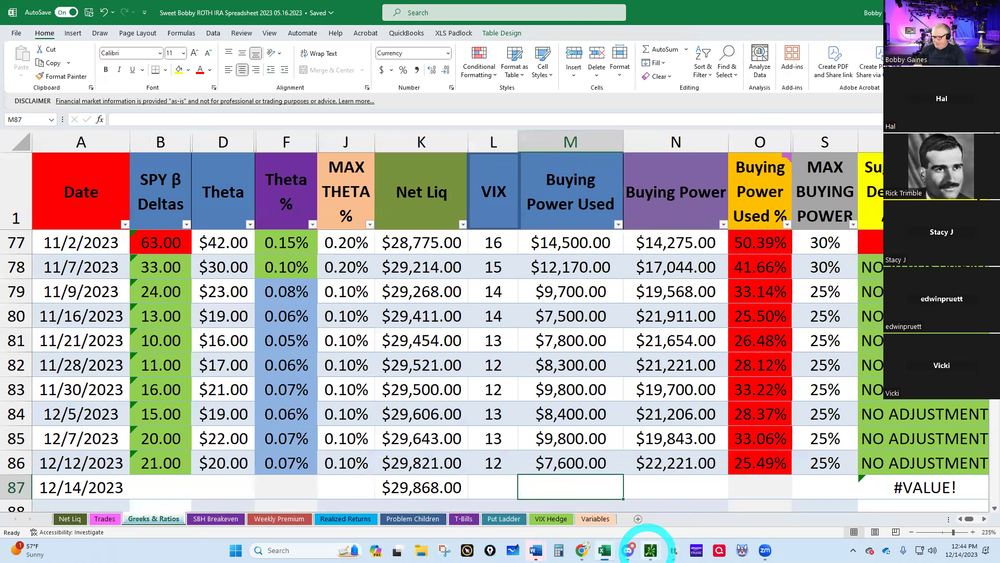
- Check thinkorswim, then enter 22 deltas, $21.00 theta and VIX 12 for 12/14/2023
left_click(592, 493)
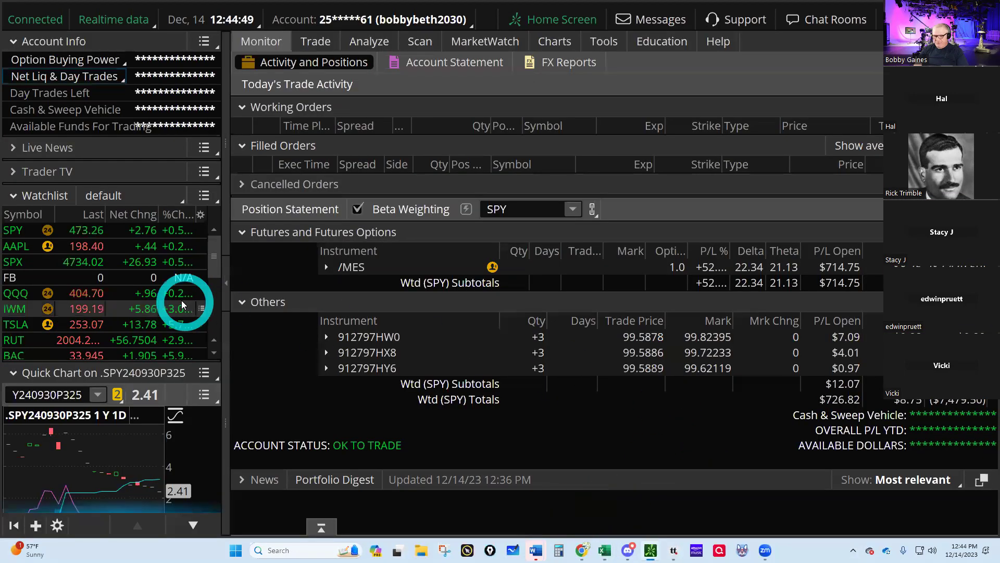
left_click(224, 287)
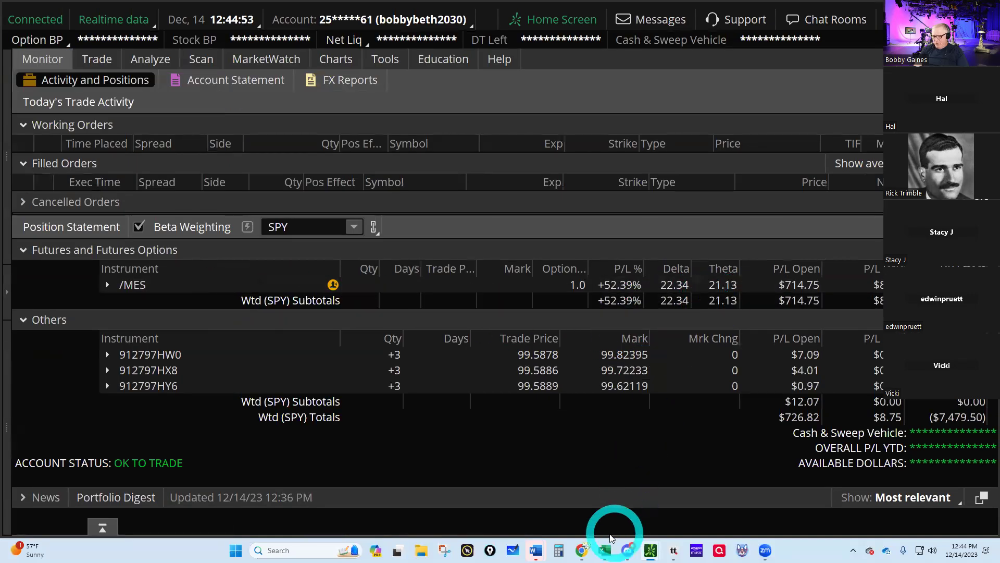
left_click(552, 490)
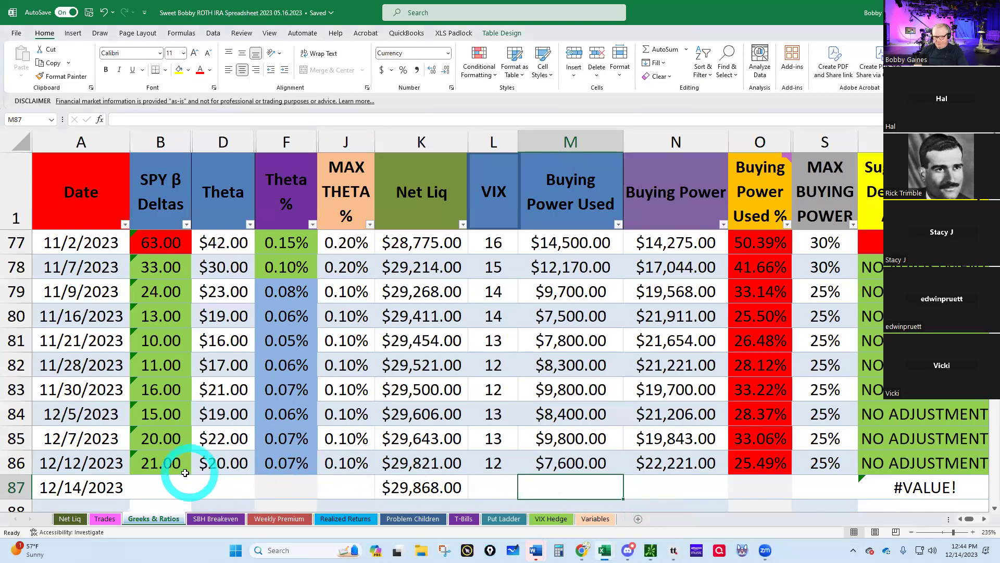
left_click(156, 487)
type("22")
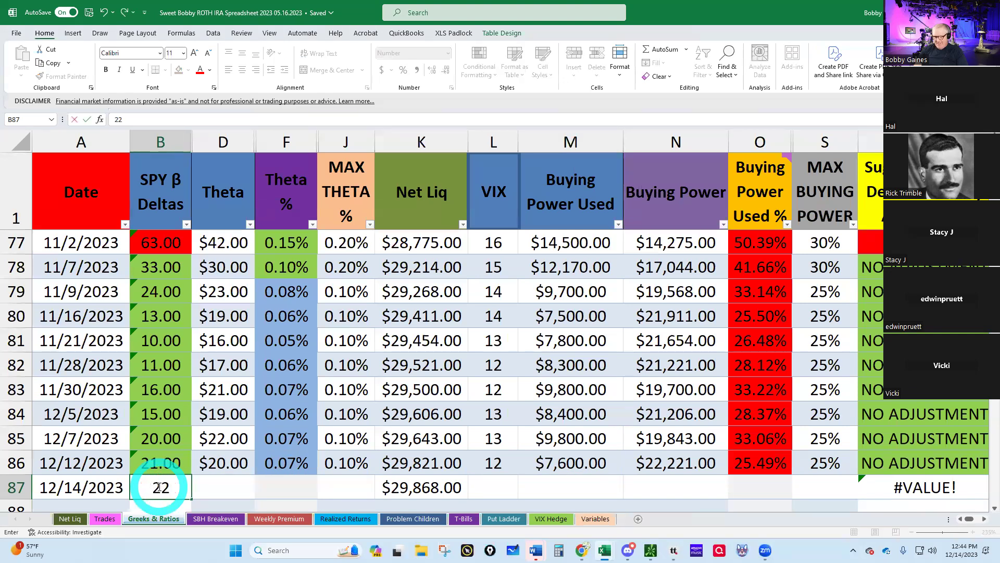
key("Tab")
key("Tab")
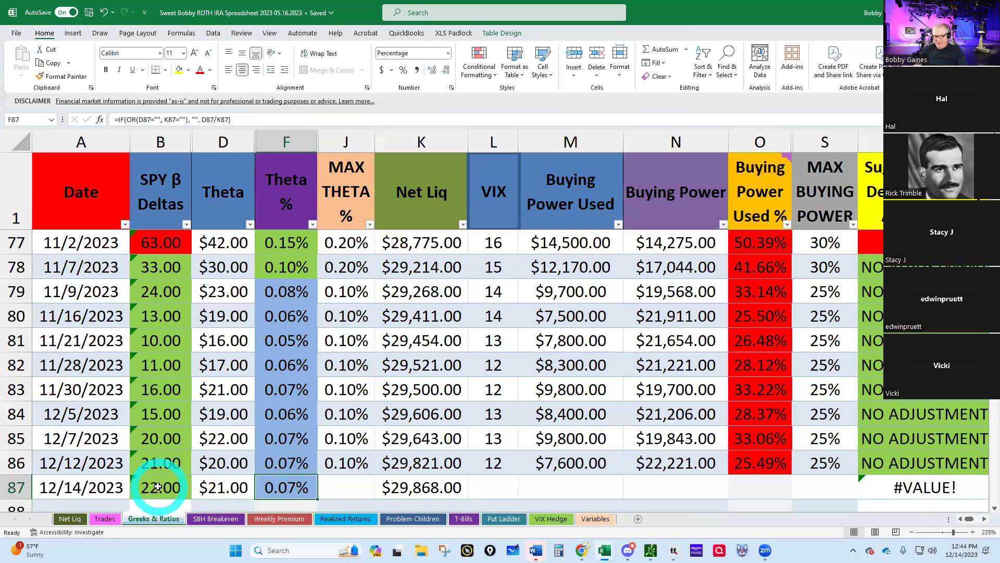
key("Tab")
key("Tab")
key("Tab")
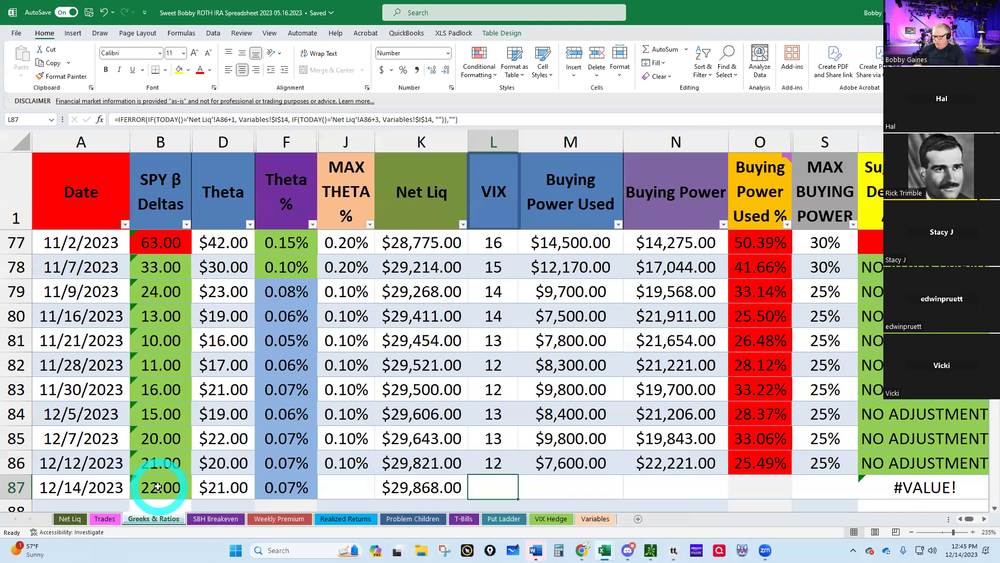
type("12")
key("Tab")
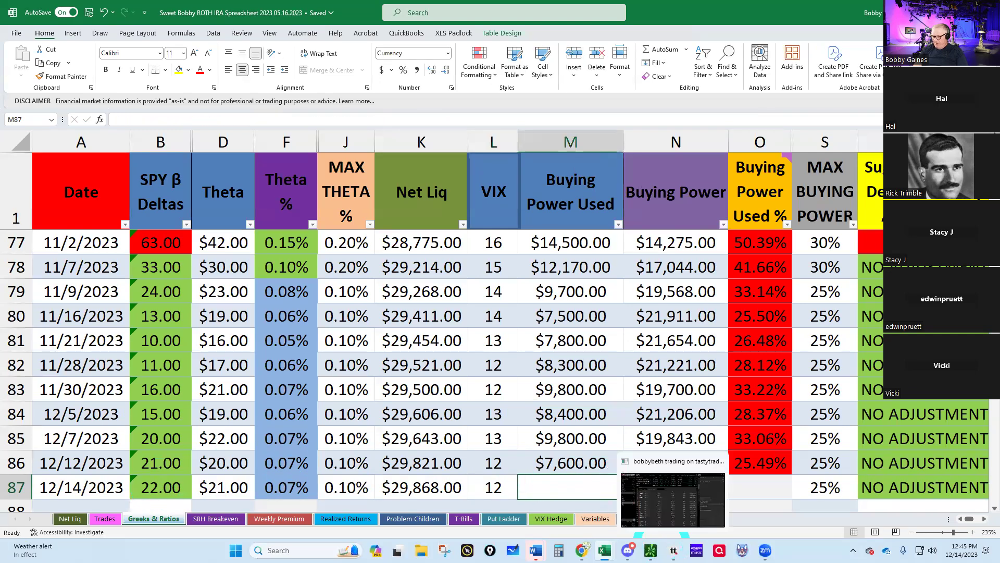
- Check thinkorswim again and enter $7,400.00 buying power used
left_click(585, 504)
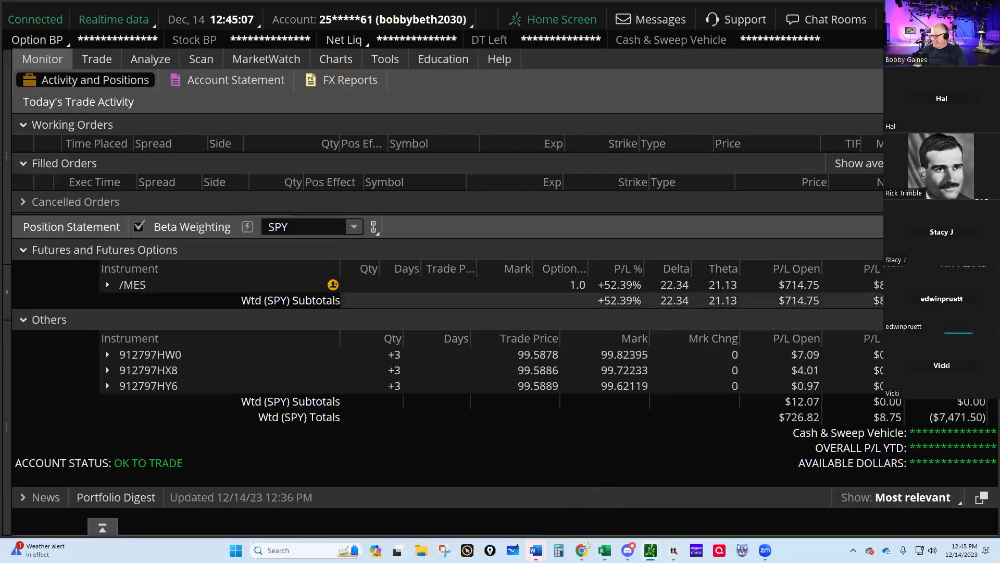
mouse_move(605, 550)
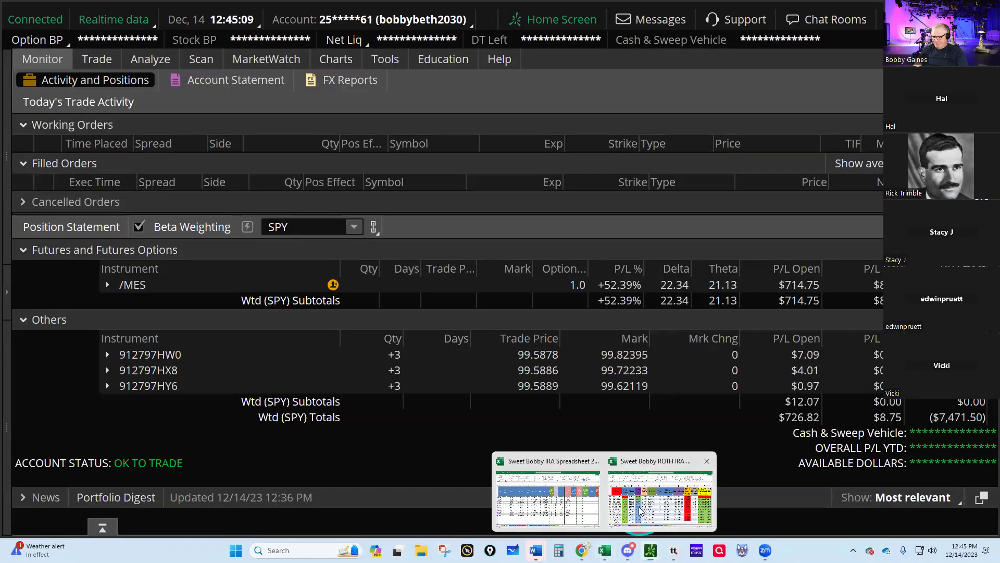
left_click(641, 510)
type("7400")
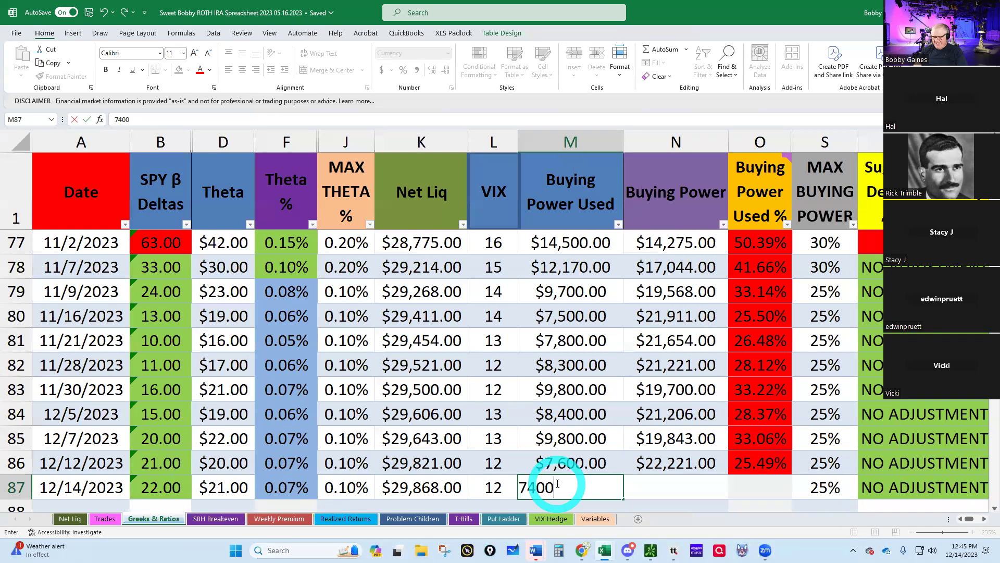
key("Return")
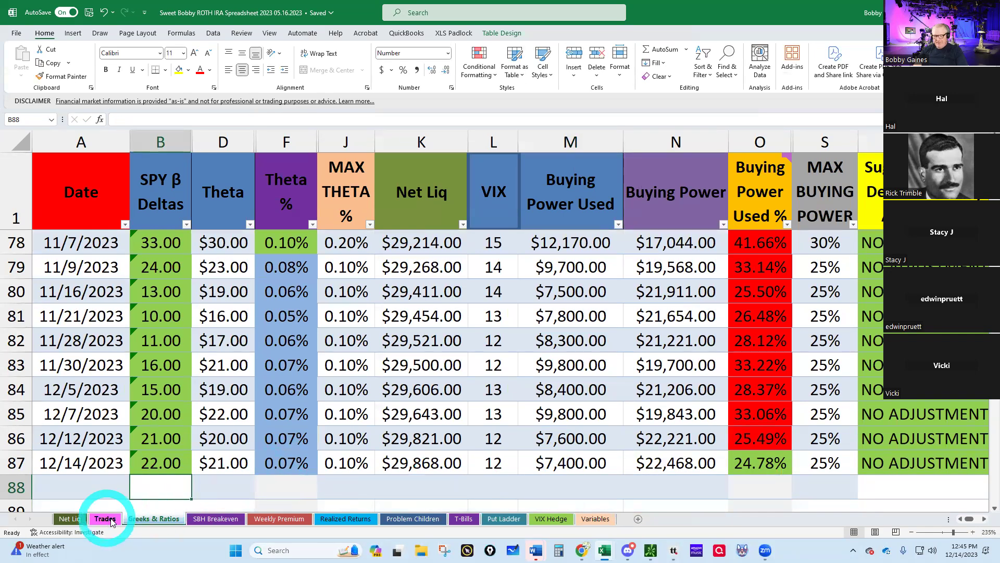
mouse_move(650, 550)
mouse_move(550, 493)
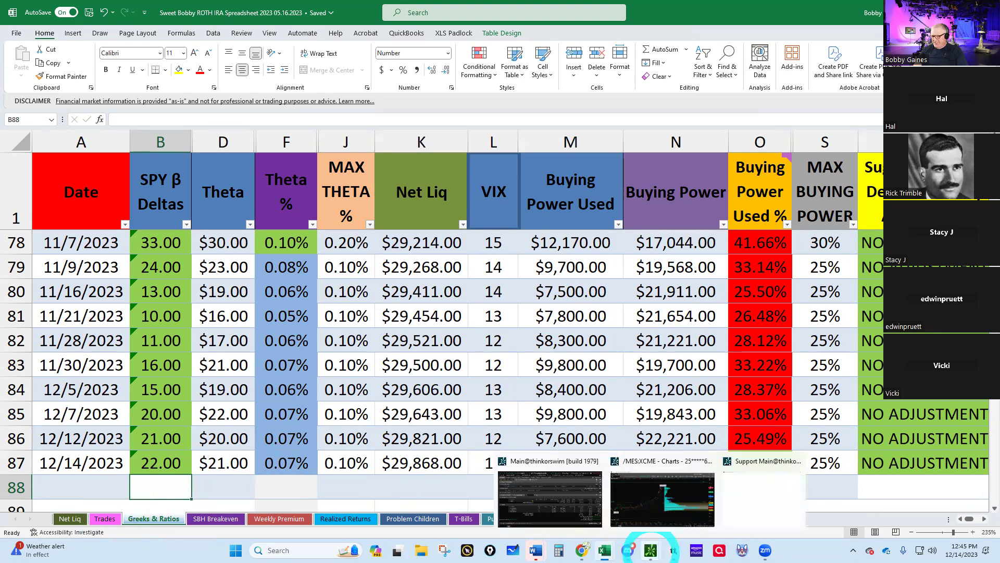
- Buy one April /MES 4600/4550 put vertical at an 8.60 limit and confirm it
left_click(567, 503)
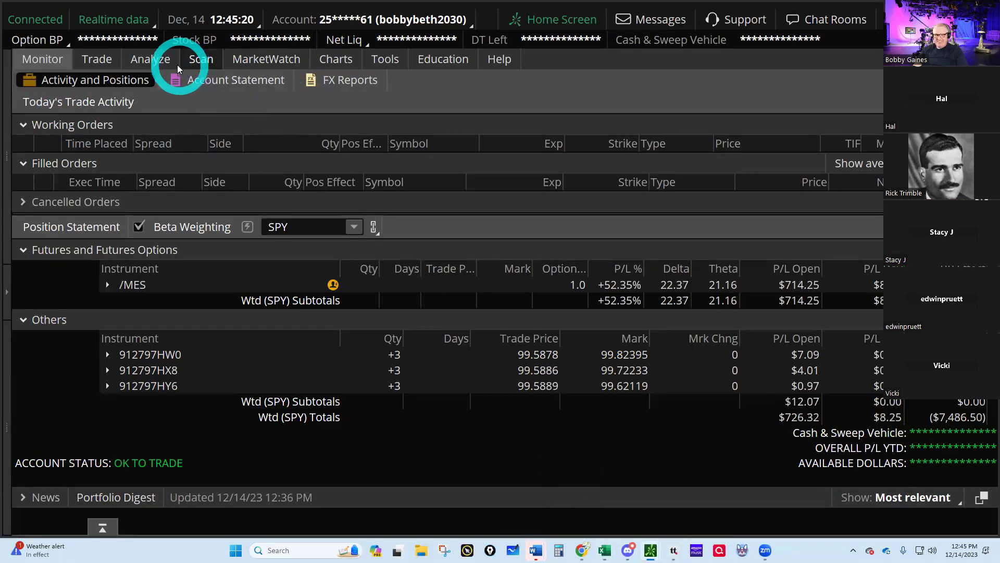
left_click(97, 59)
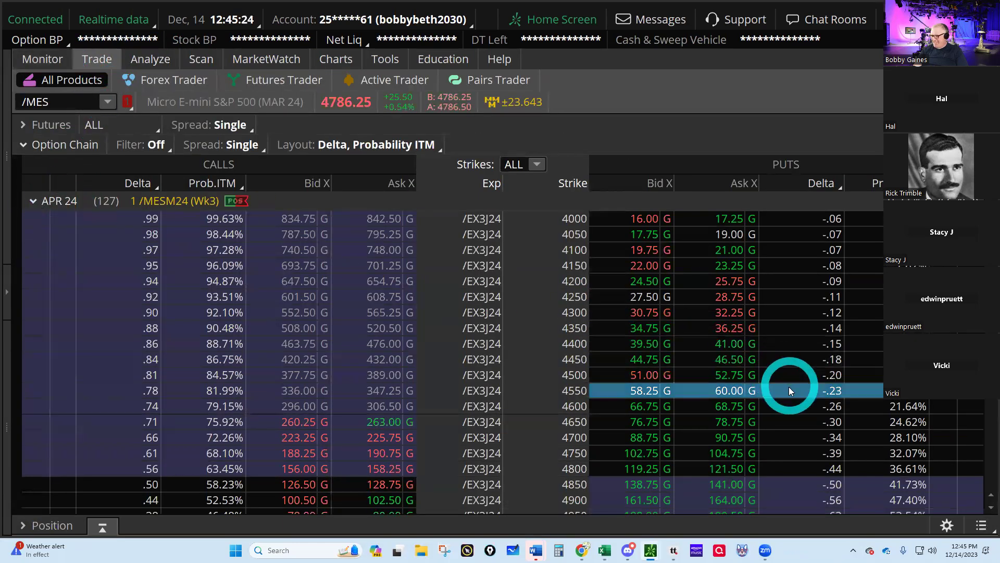
left_click(731, 406)
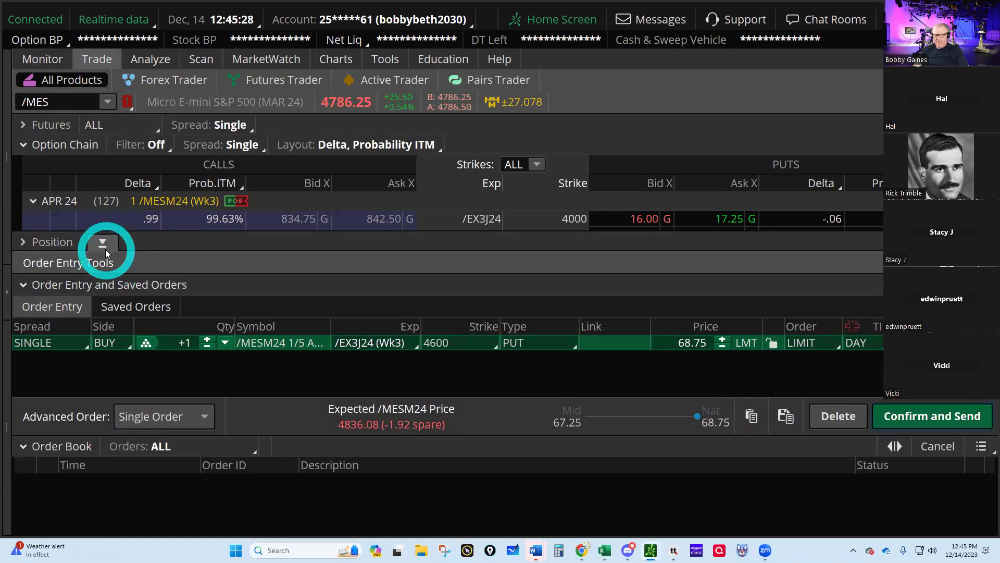
left_click(104, 249)
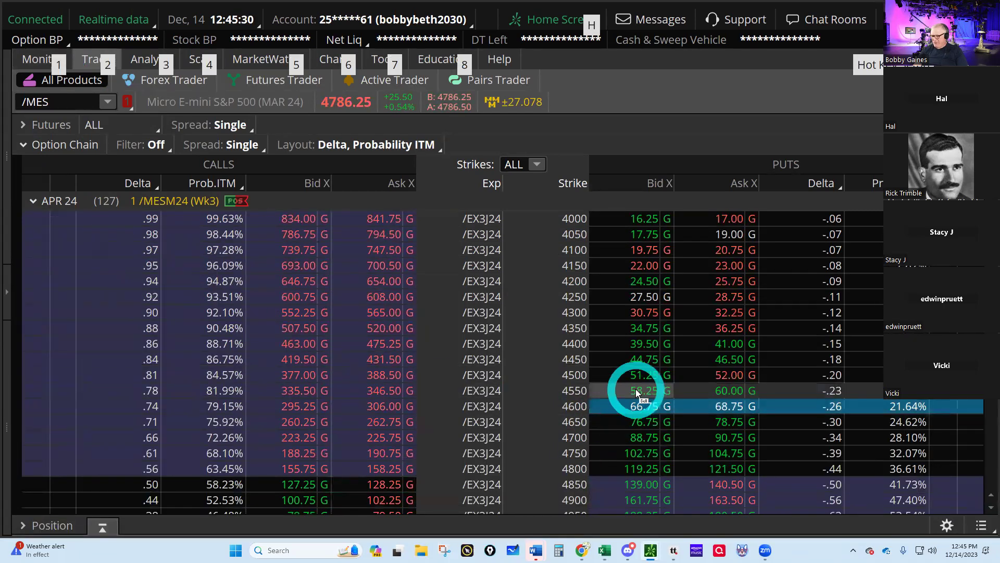
left_click(635, 390)
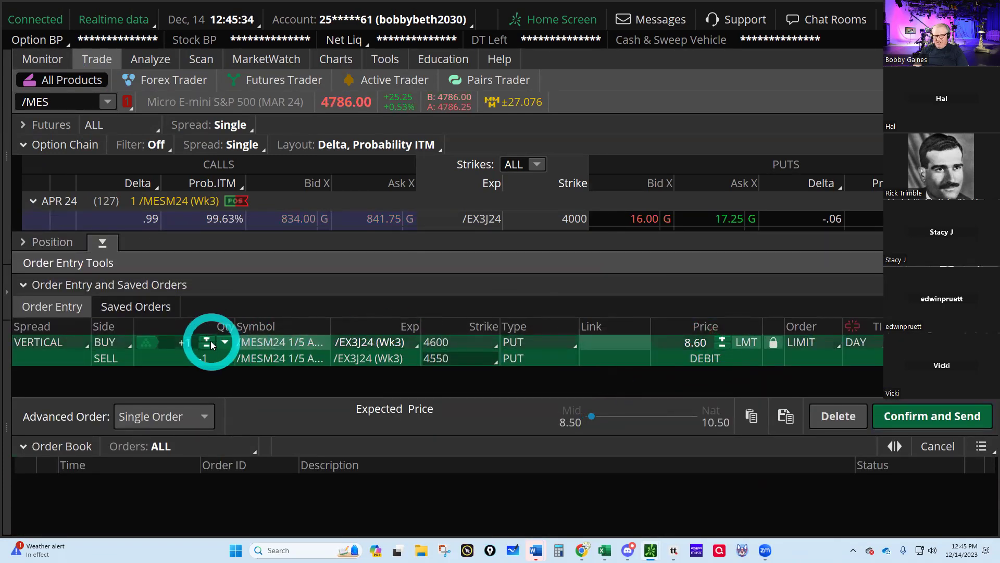
left_click(918, 418)
left_click(916, 414)
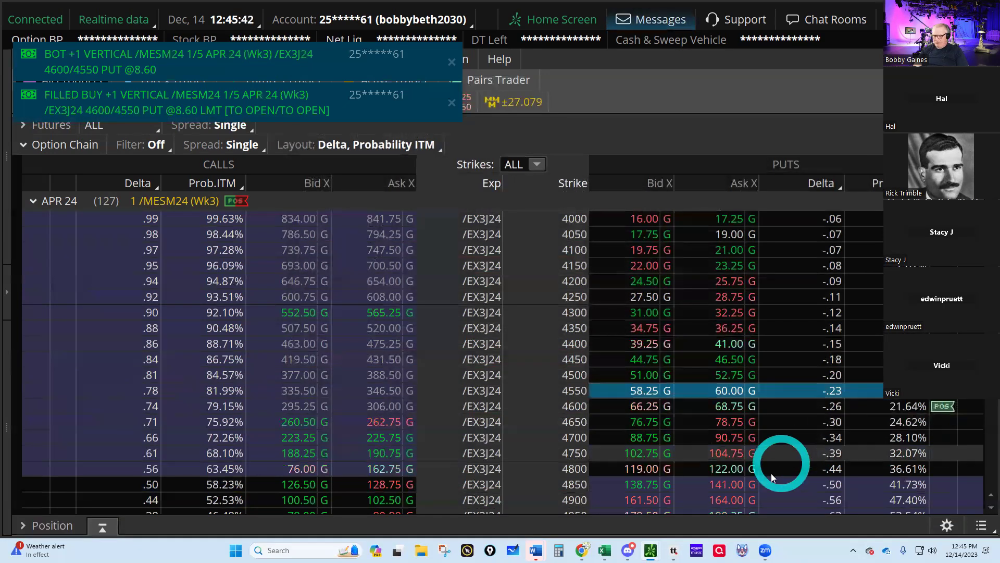
mouse_move(604, 551)
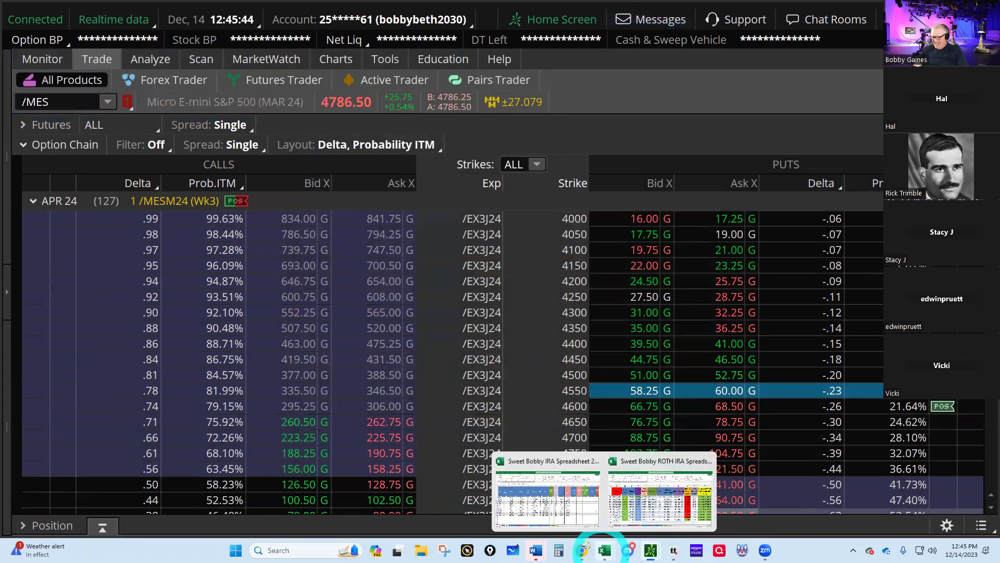
left_click(651, 511)
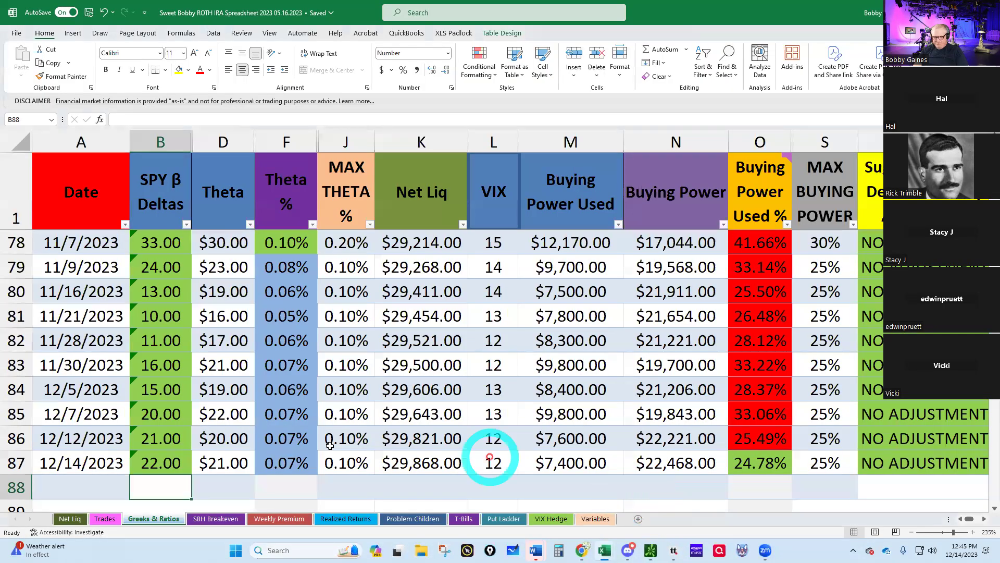
- Enter the 4600/4550 strikes for the new trade on the Trades sheet
left_click(97, 521)
left_click(221, 376)
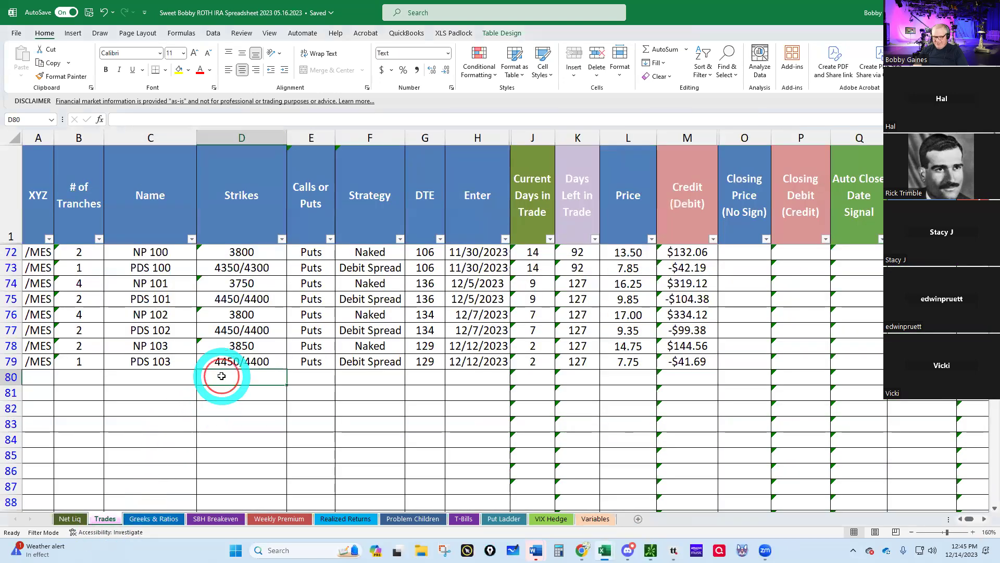
type("4600/4550")
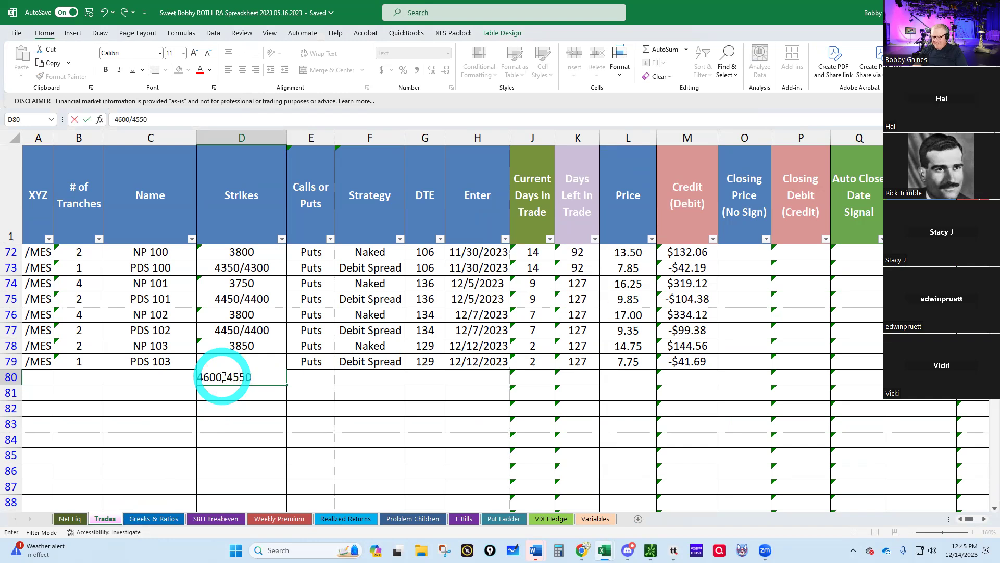
key("Return")
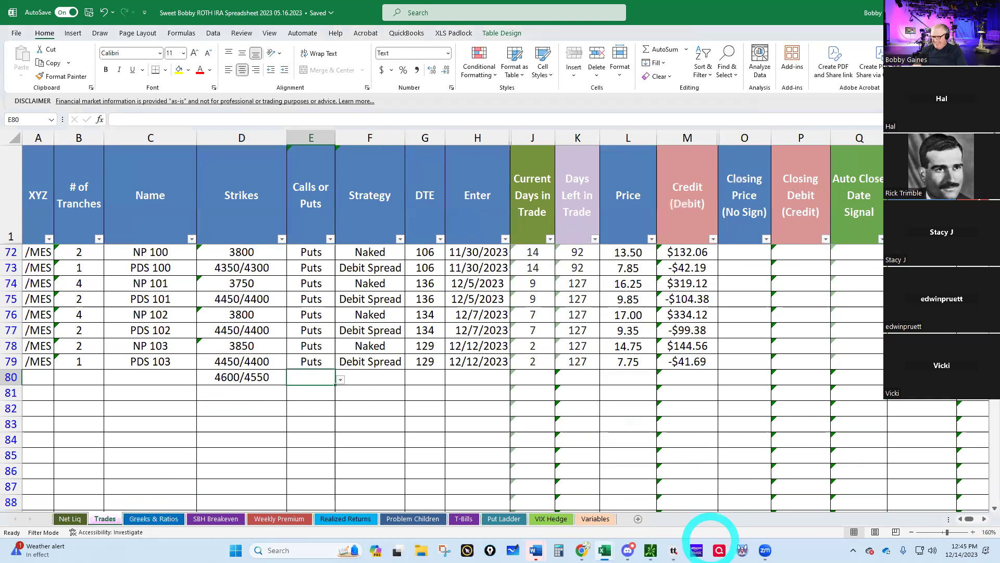
- Check the spread's fill prices in thinkorswim's filled orders
left_click(565, 513)
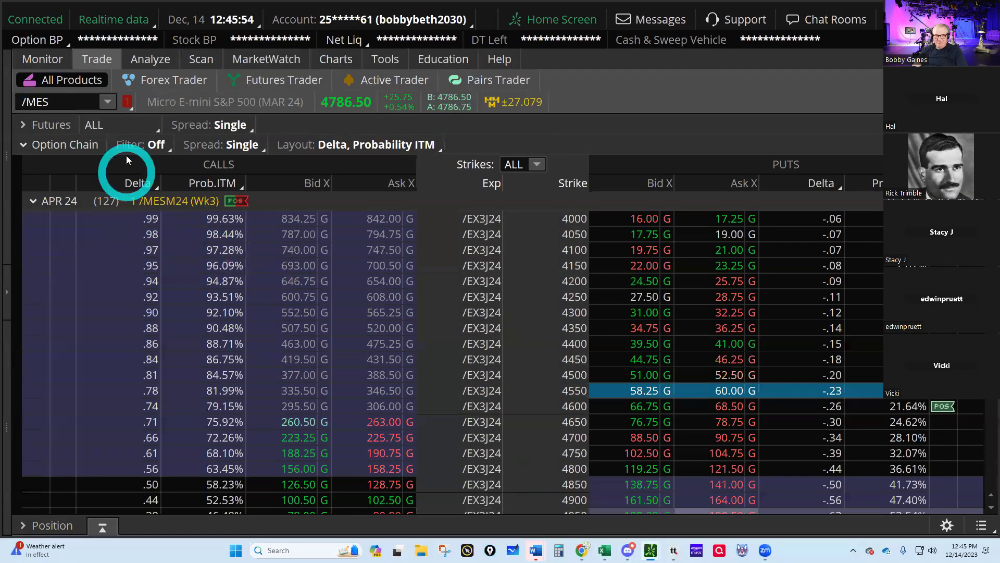
left_click(44, 59)
left_click(314, 196)
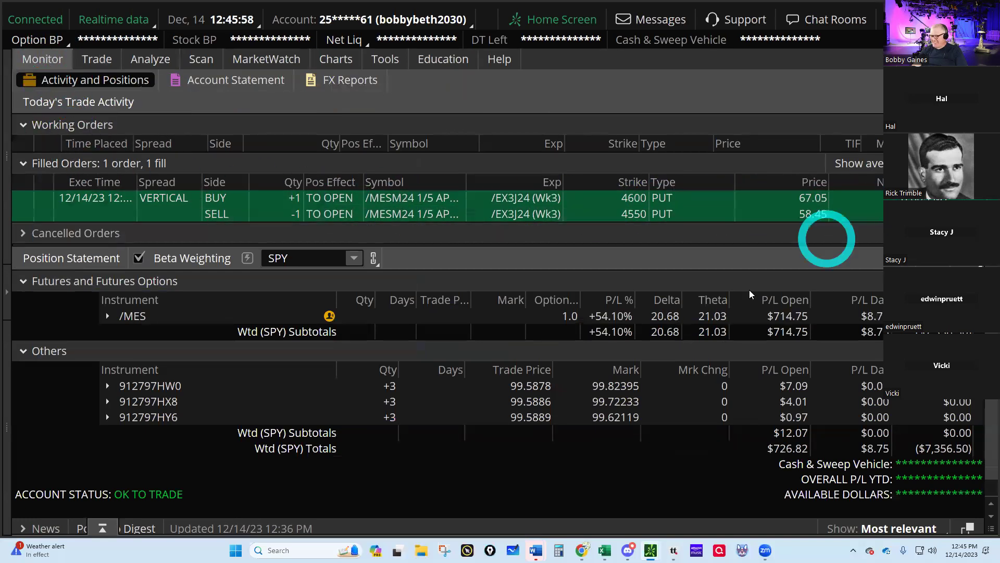
mouse_move(604, 550)
left_click(660, 495)
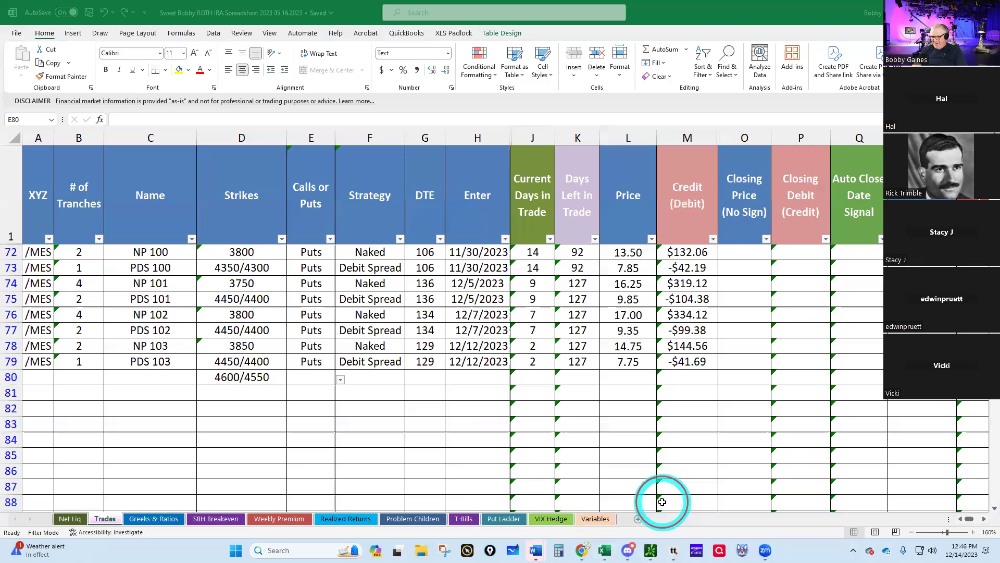
- Enter an 8.60 price in row 80 and set rows 80 and 81 symbols to /MES
left_click(616, 376)
type("8.60")
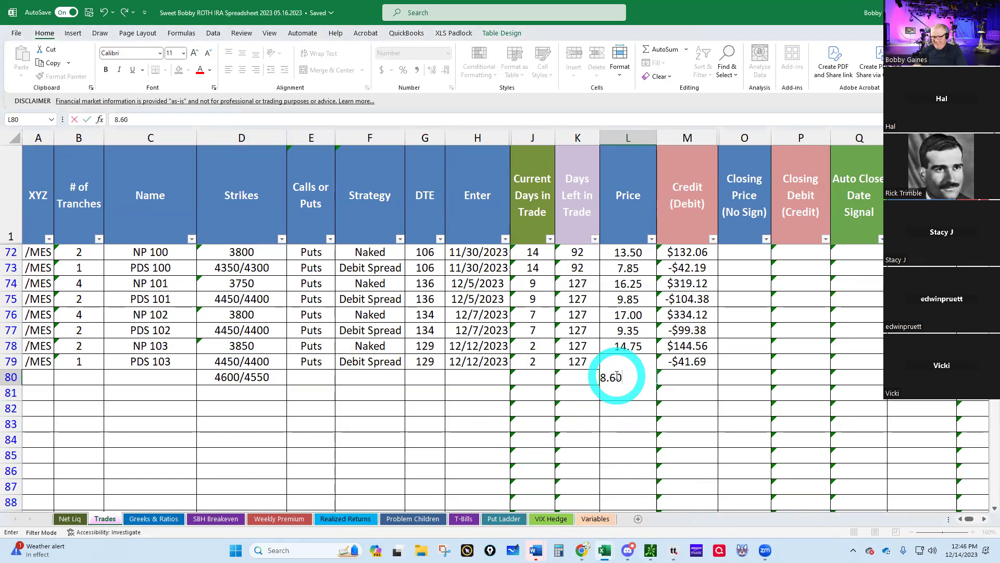
key("Return")
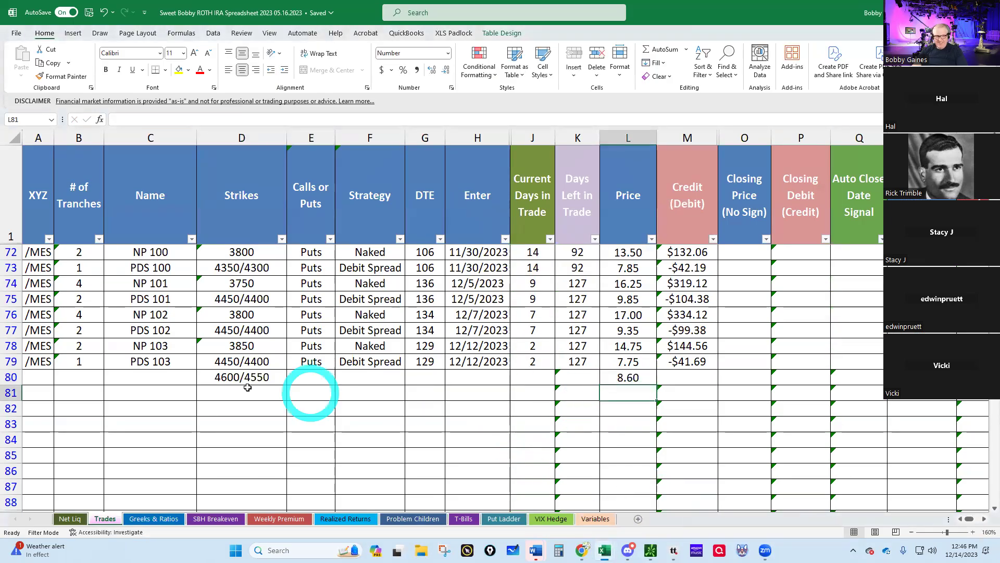
left_click(44, 376)
left_click(60, 380)
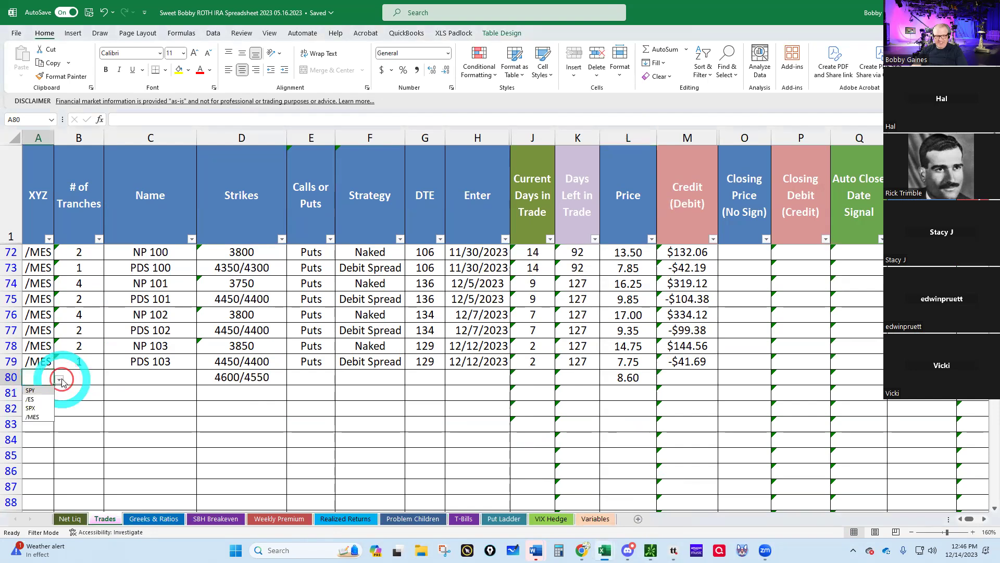
left_click(35, 418)
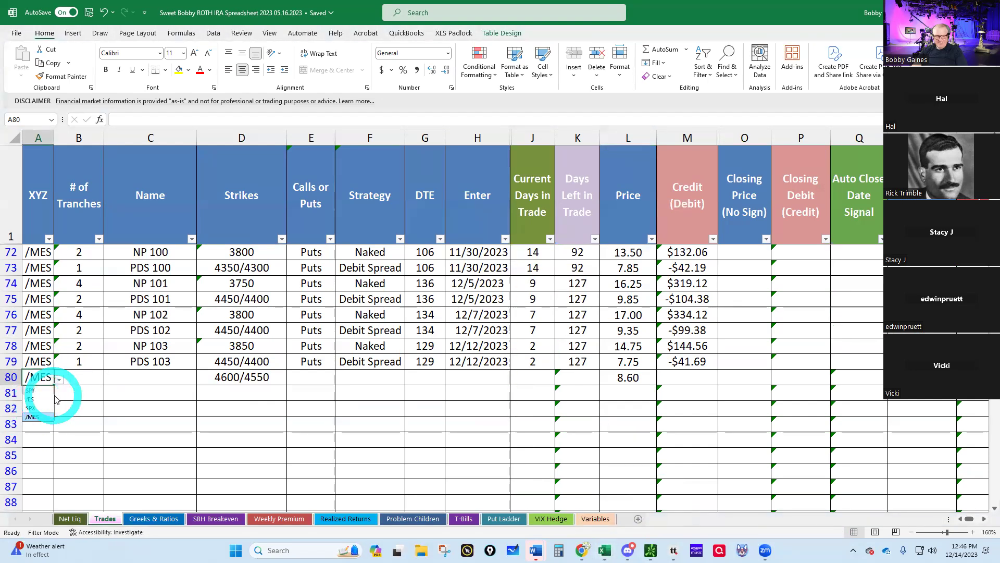
left_click(75, 390)
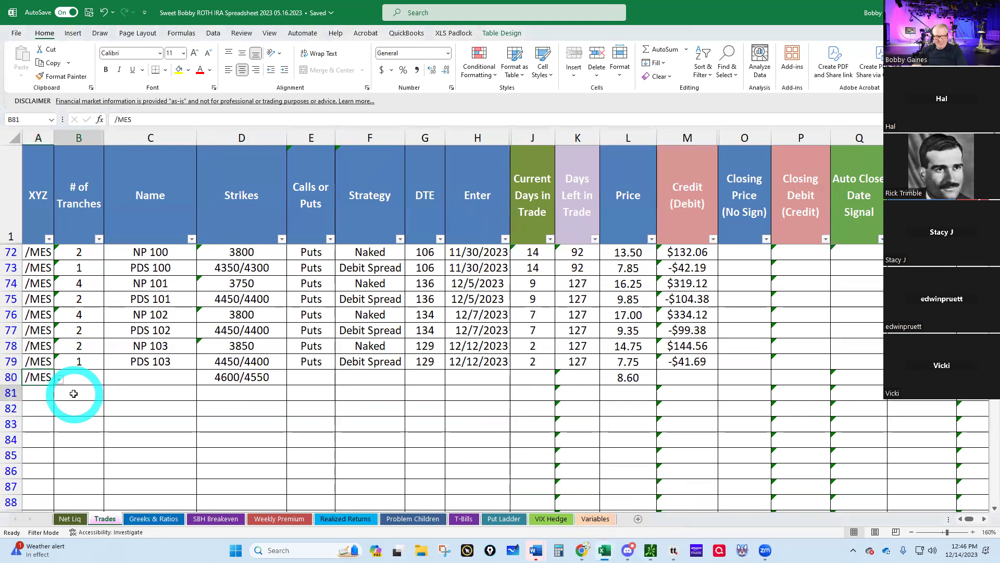
left_click(40, 396)
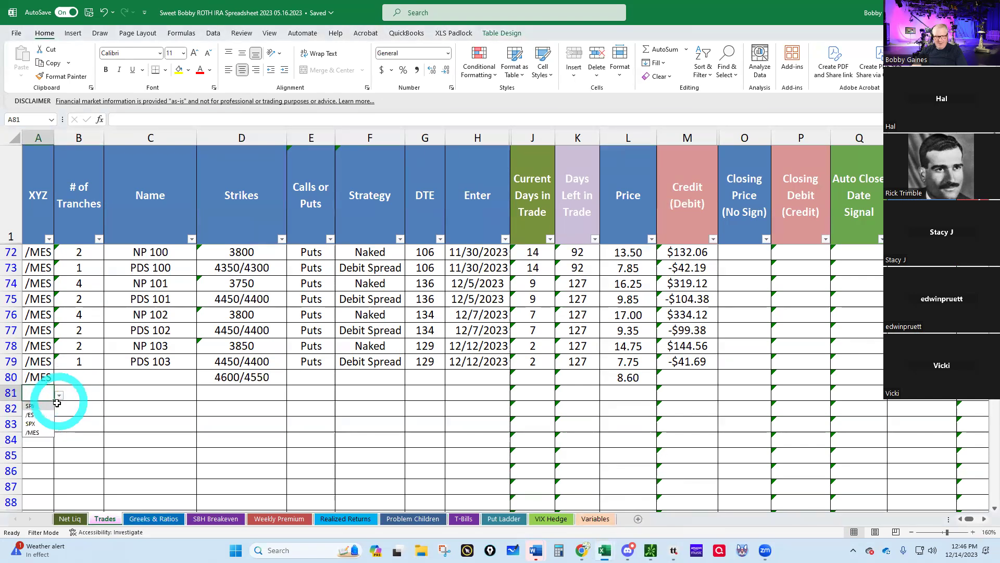
left_click(33, 432)
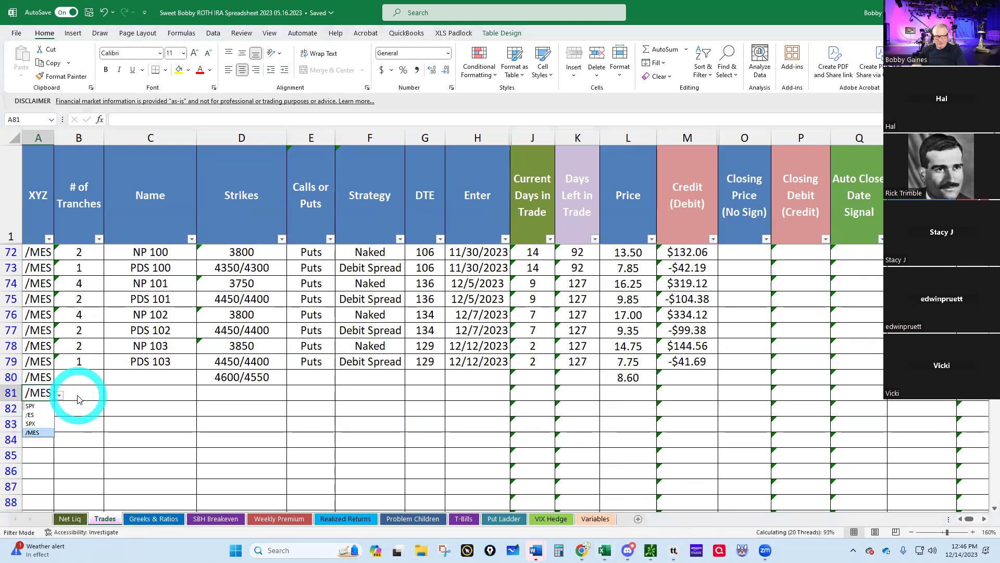
- Give row 81 one tranche, name PDS 104 and strikes 4600/4550
left_click(78, 394)
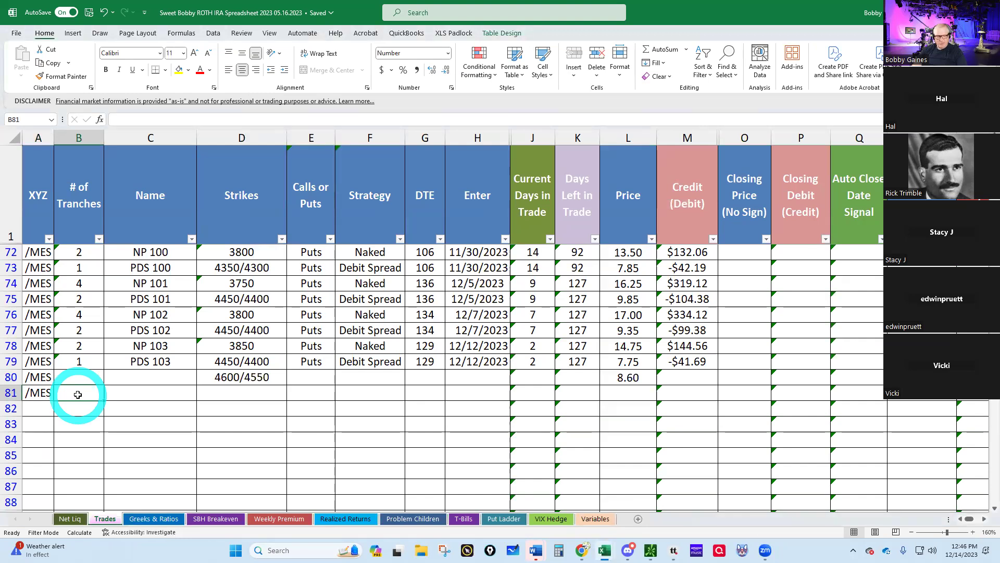
type("1")
left_click(151, 391)
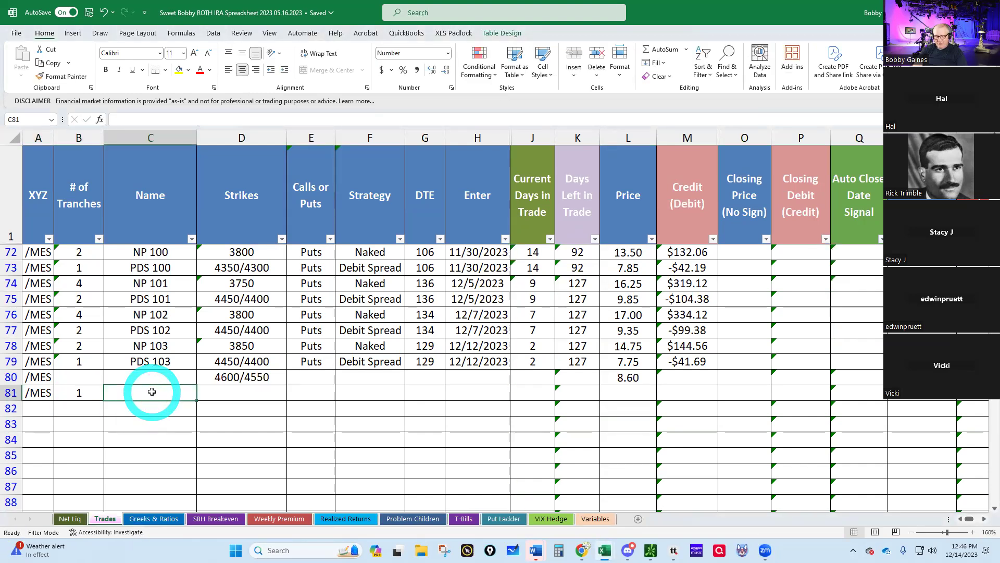
type("PDS 104")
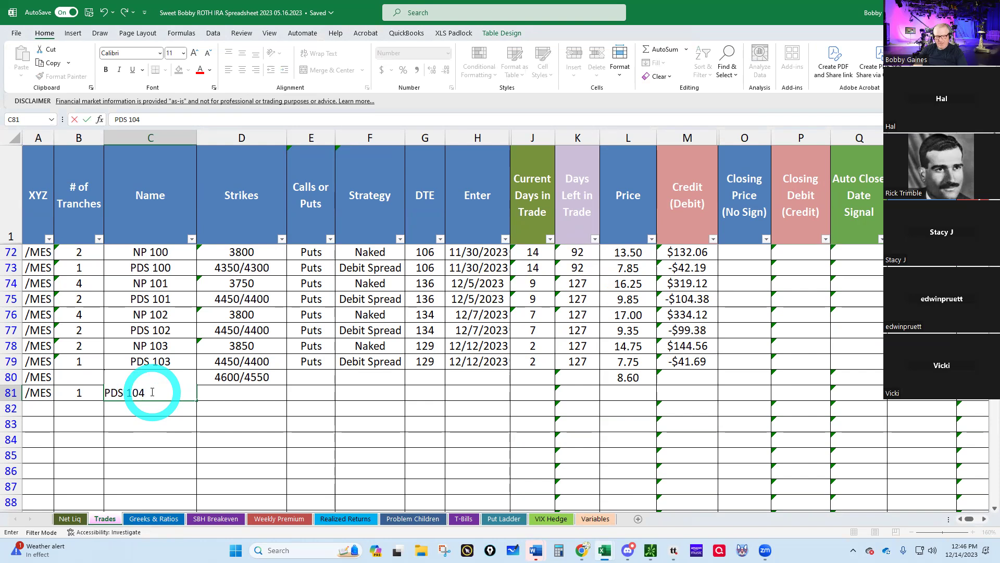
key("Tab")
type("4")
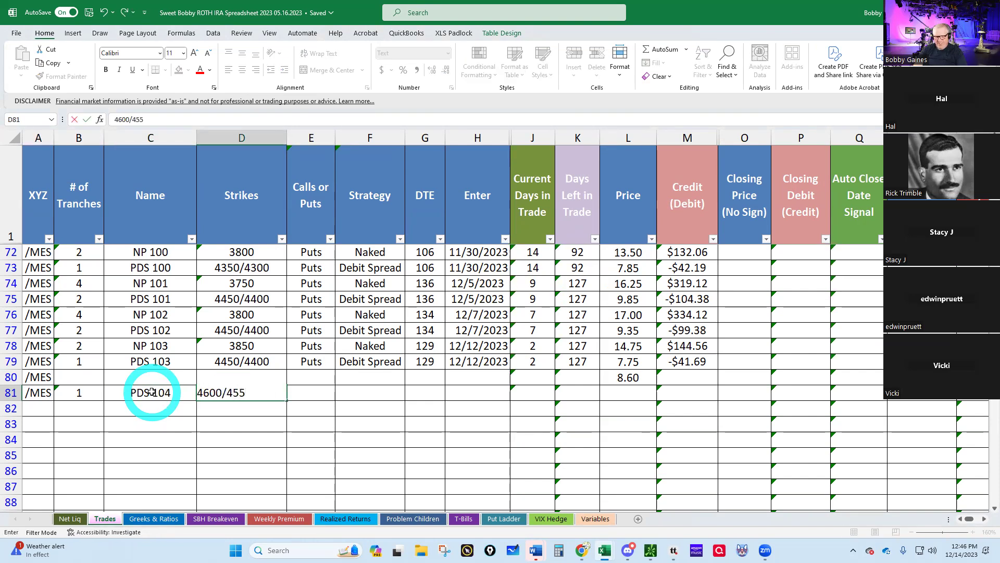
type("0")
key("ctrl+Return")
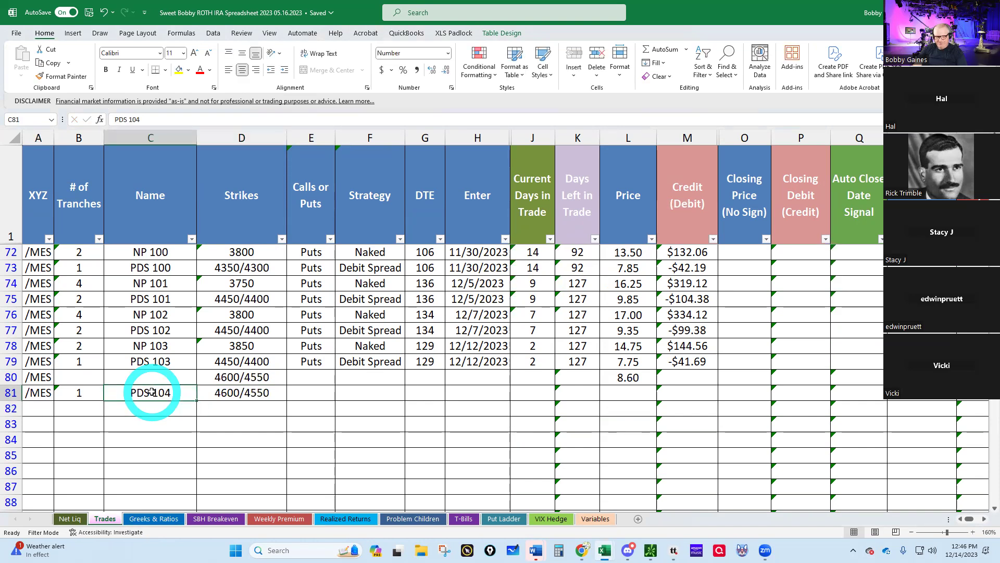
- Set row 81 to Puts, Debit Spread, 127 DTE, entered 12/14/2023
key("Right")
type("P")
key("Tab")
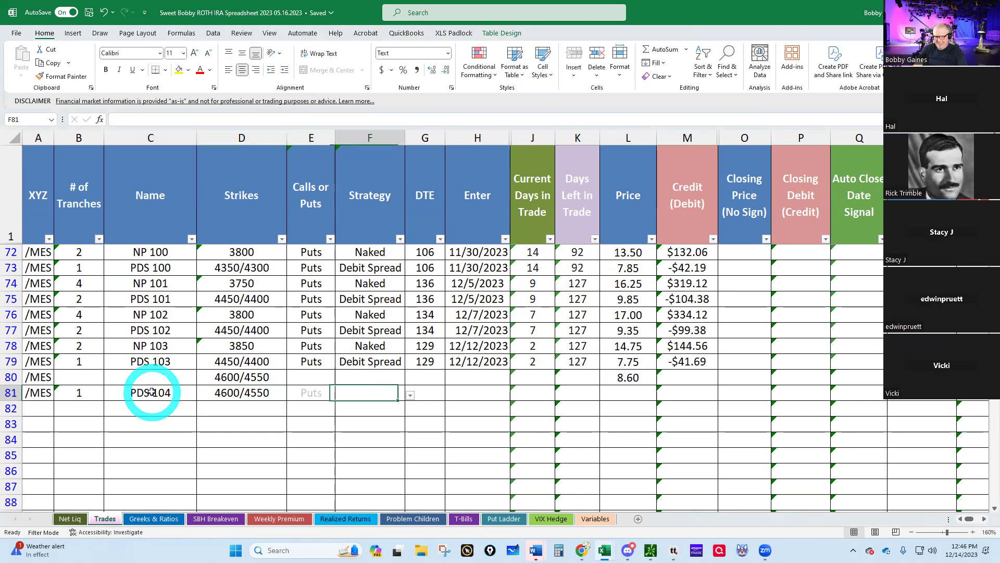
type("D")
key("Tab")
type("1")
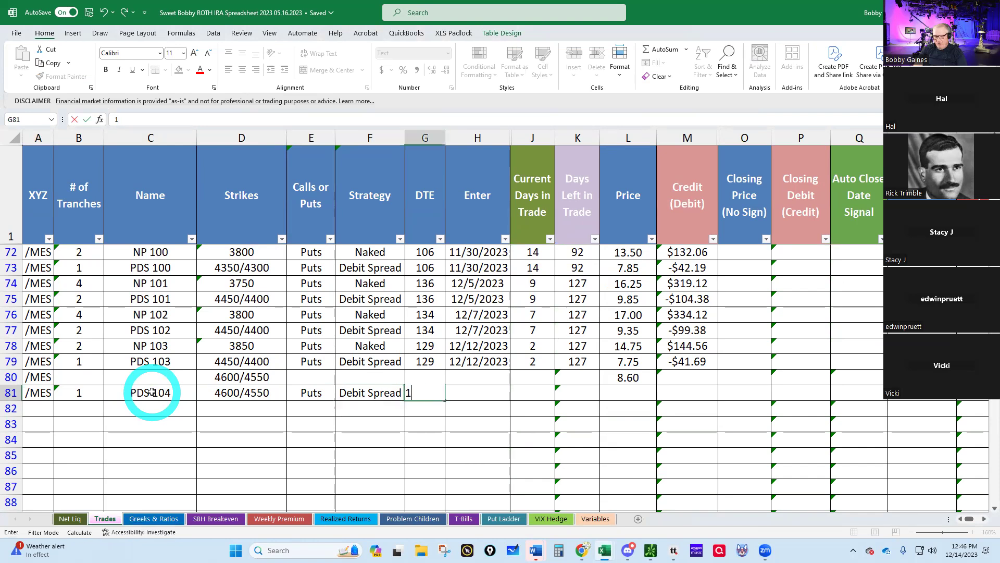
key("Tab")
type("12")
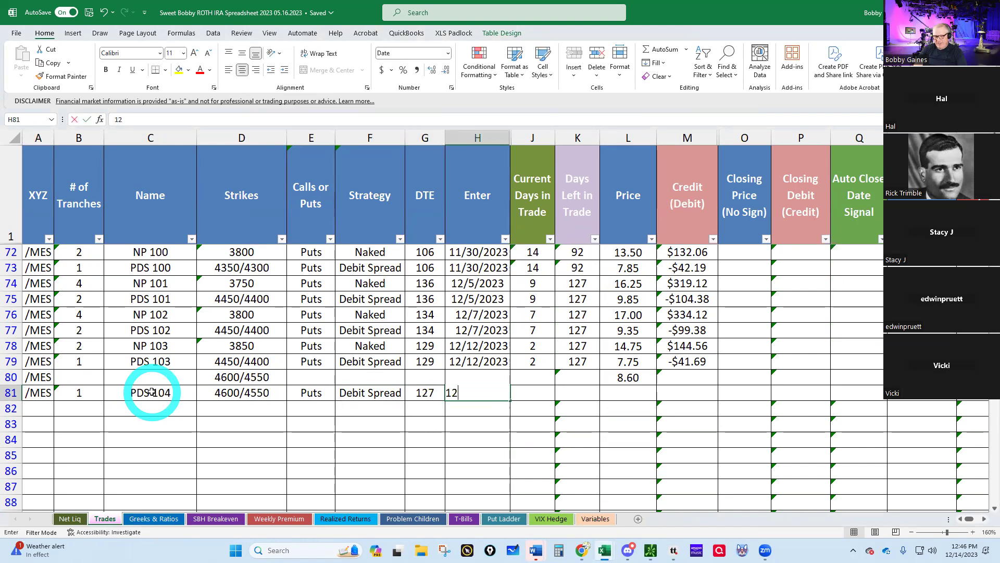
type("/14/2023")
key("Tab")
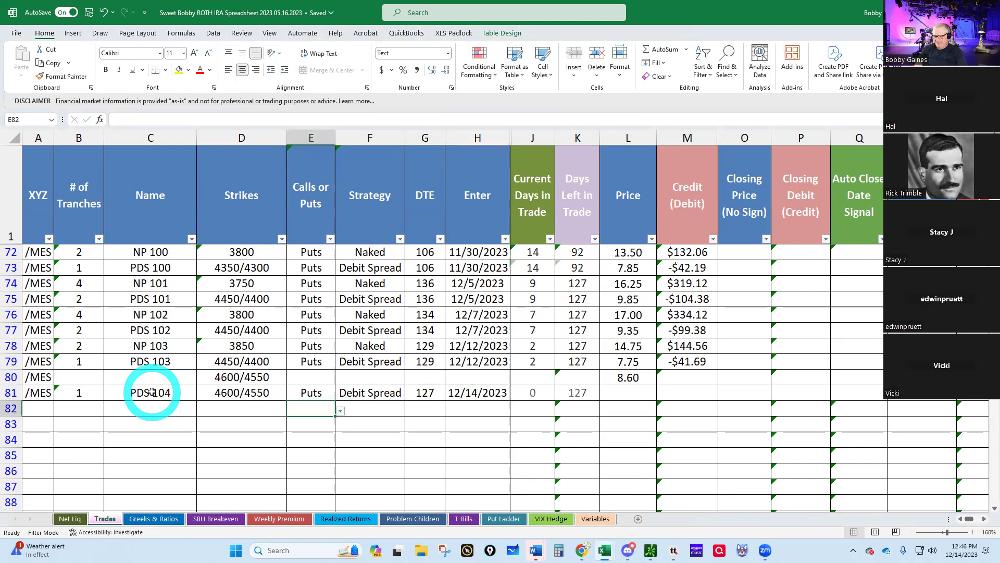
- Enter 8.60 as PDS 104's price in row 81
left_click(614, 394)
type("8.60")
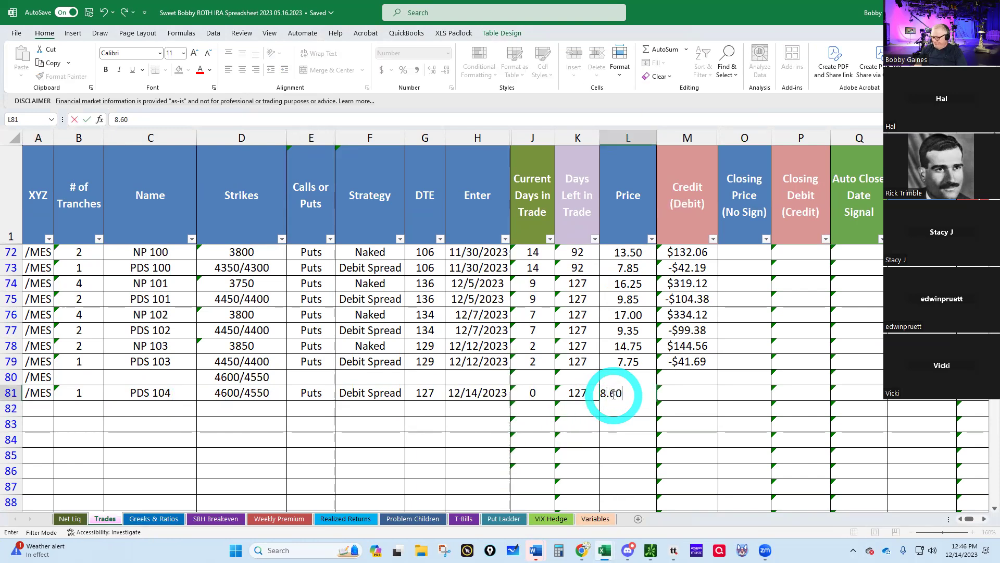
key("Return")
left_click_drag(615, 396, 622, 378)
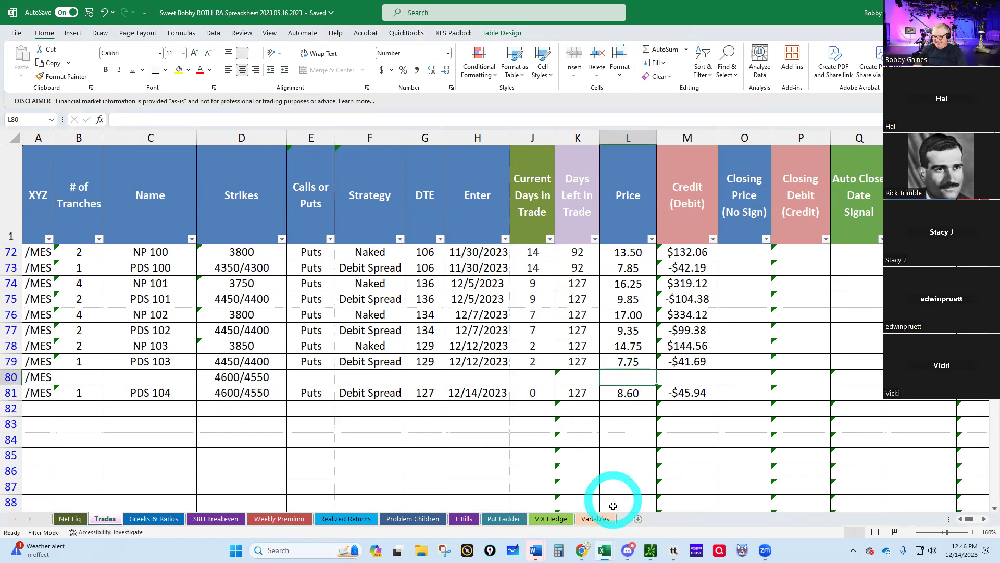
- Bring up the /MES option chain in thinkorswim and scroll to the 4000 puts
left_click(651, 550)
left_click(536, 488)
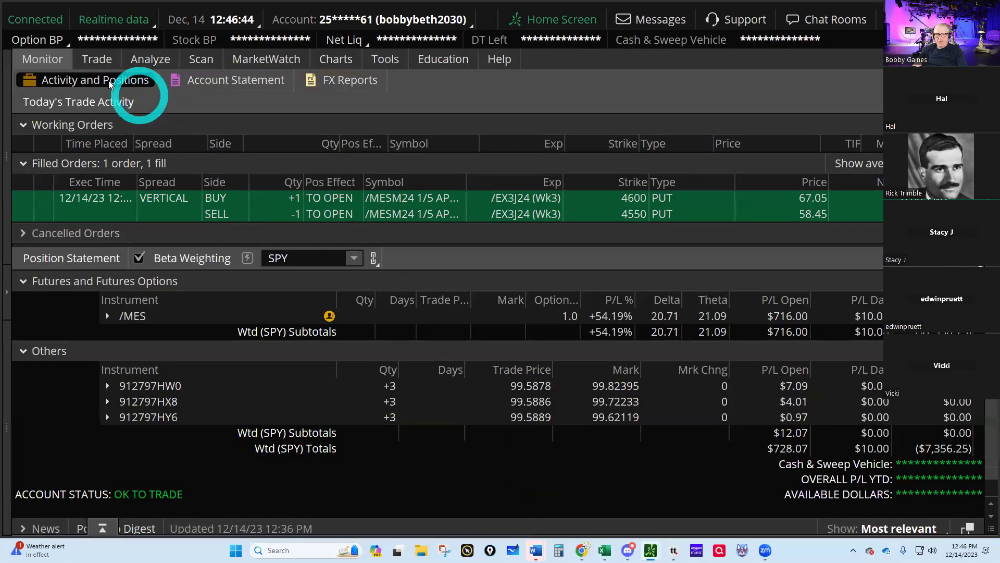
left_click(93, 60)
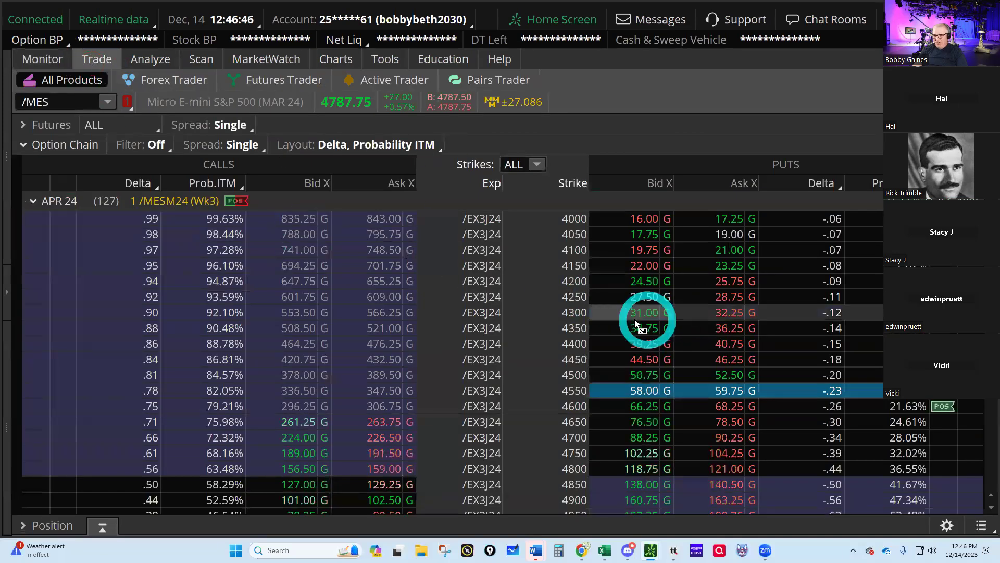
scroll(762, 326, "up", 3)
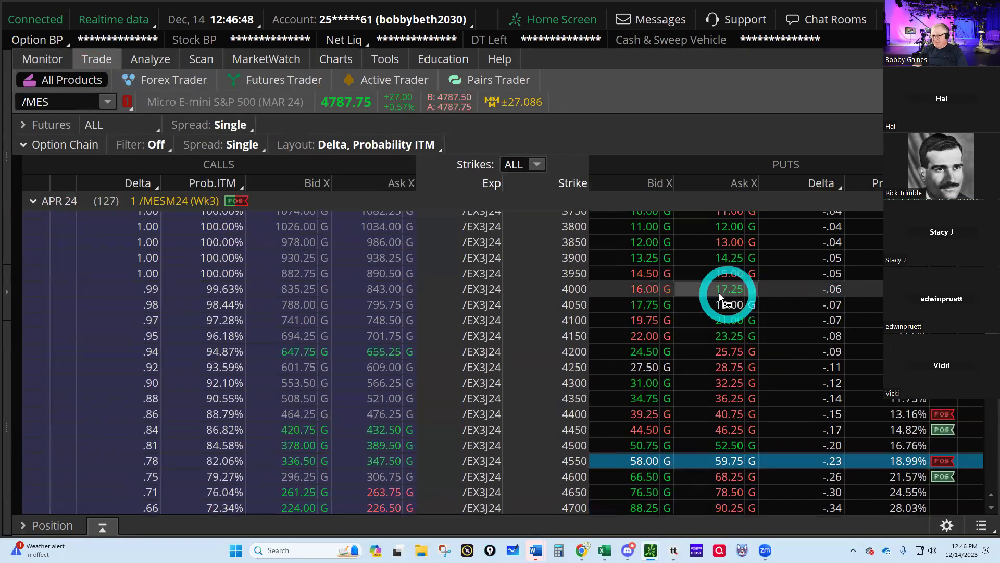
left_click_drag(874, 295, 648, 276)
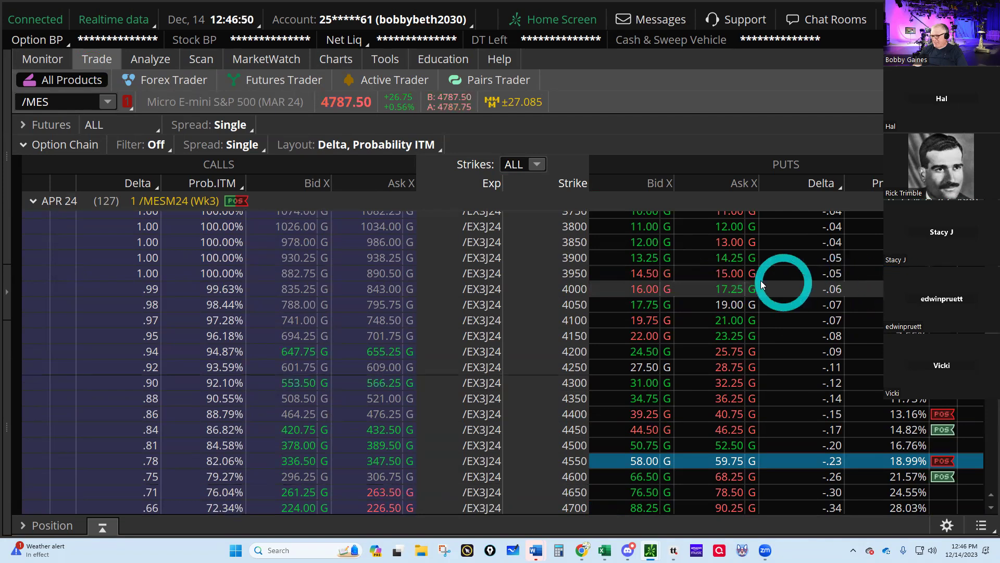
- Sell two April 4000 puts at a 16.25 limit and confirm the order
left_click(644, 288)
left_click(732, 339)
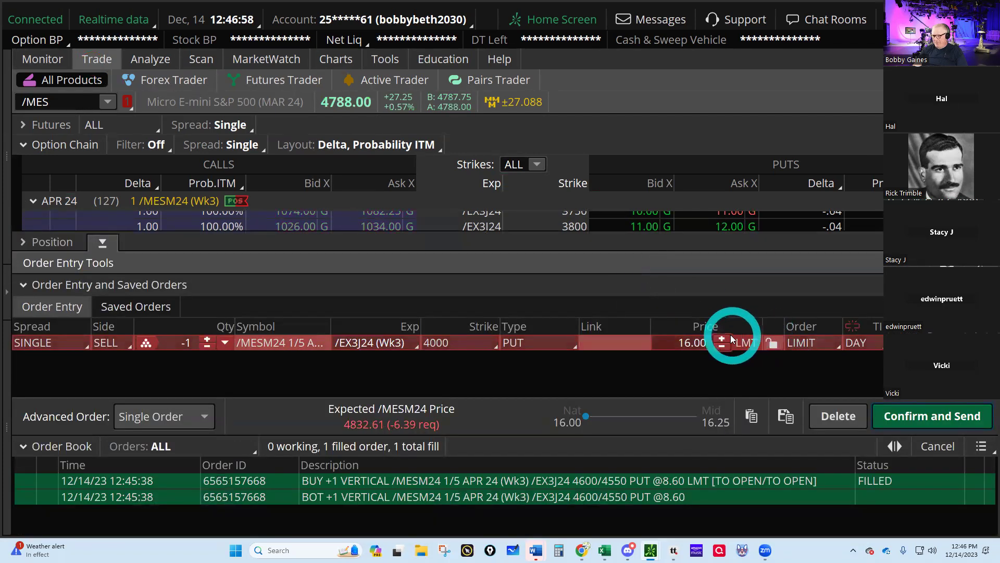
left_click(721, 338)
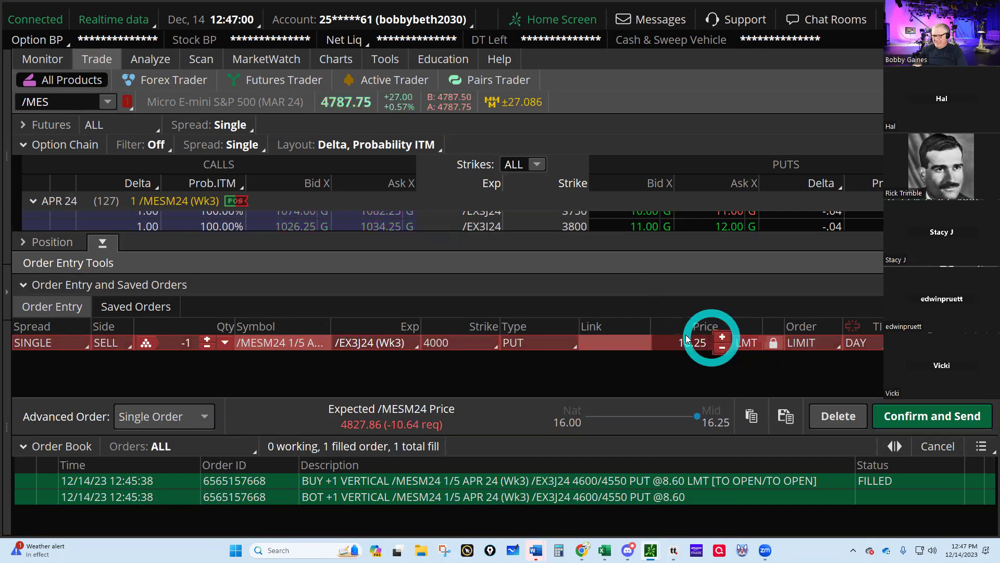
left_click(208, 346)
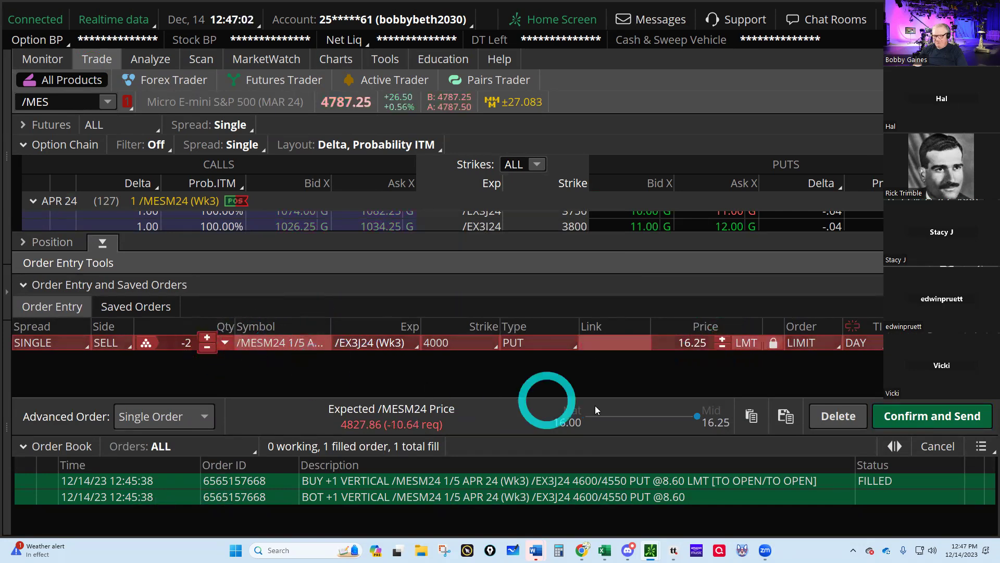
left_click(895, 424)
left_click(912, 411)
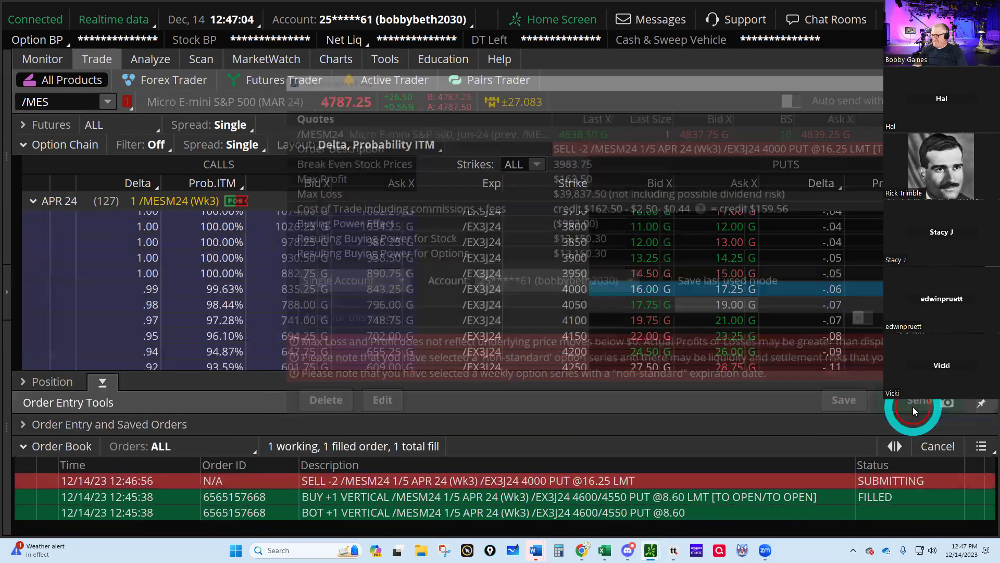
left_click(478, 242)
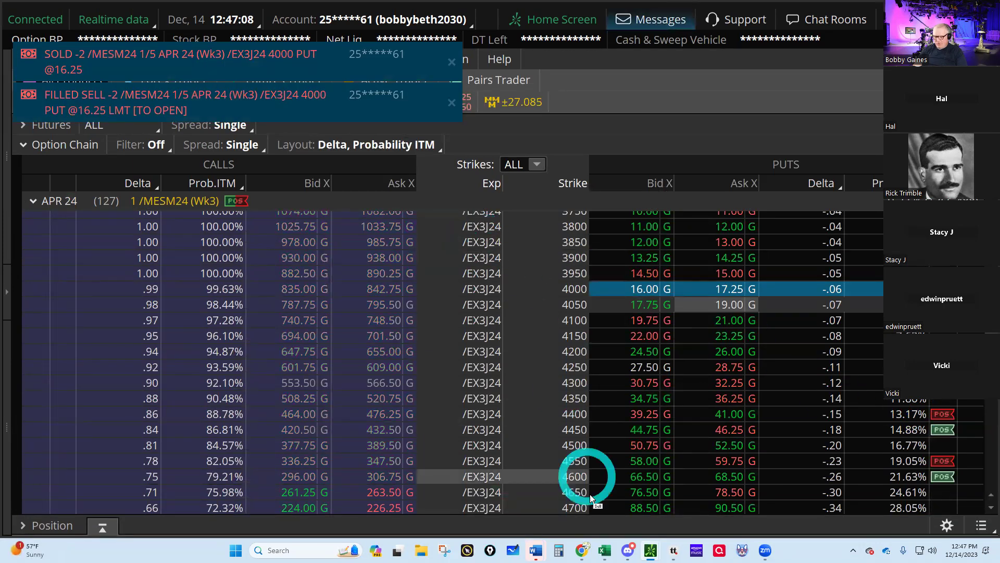
left_click(604, 548)
left_click(627, 516)
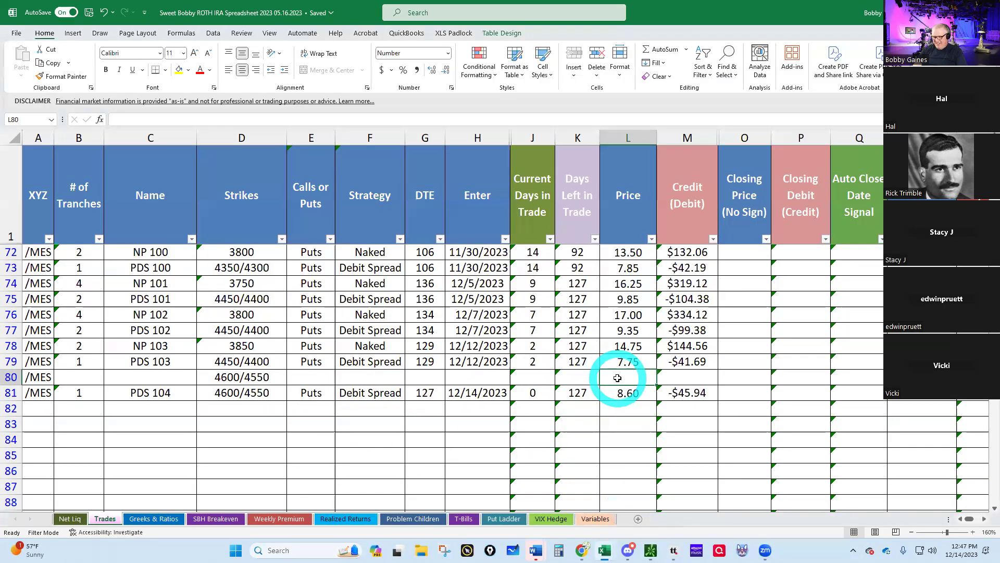
- Enter price 16.25, strike 4000 and 2 tranches in row 80
type("16.25")
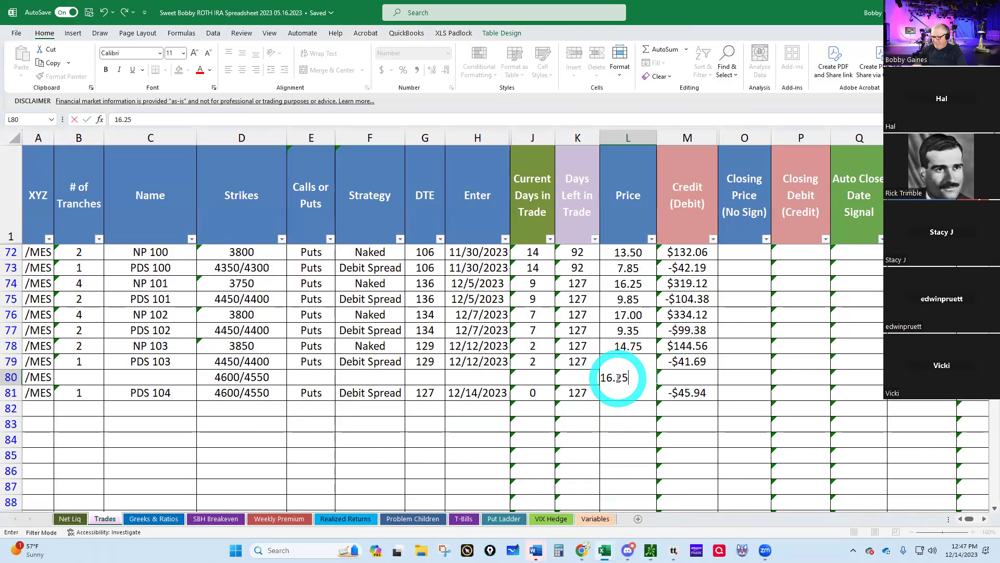
key("Return")
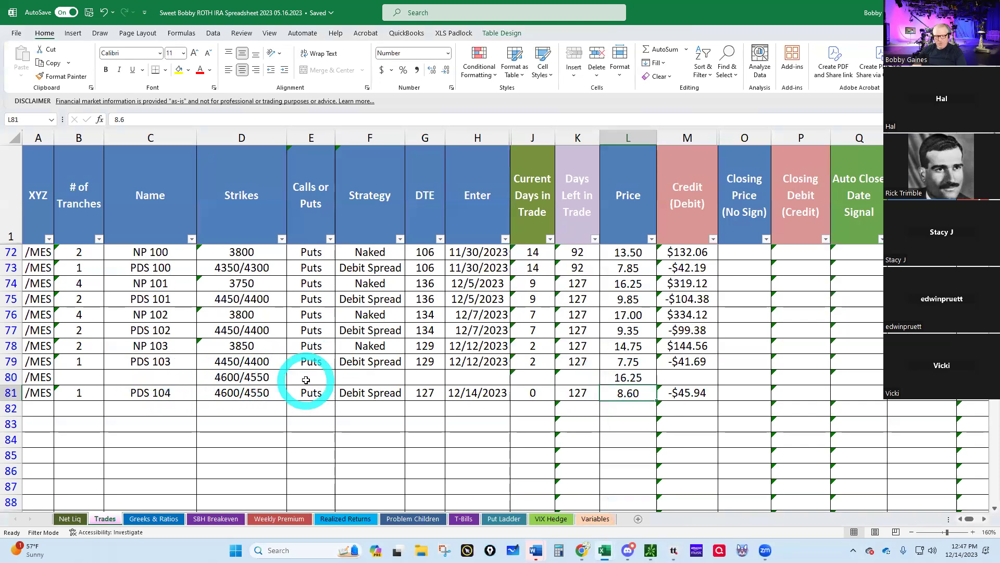
left_click(262, 377)
type("4000")
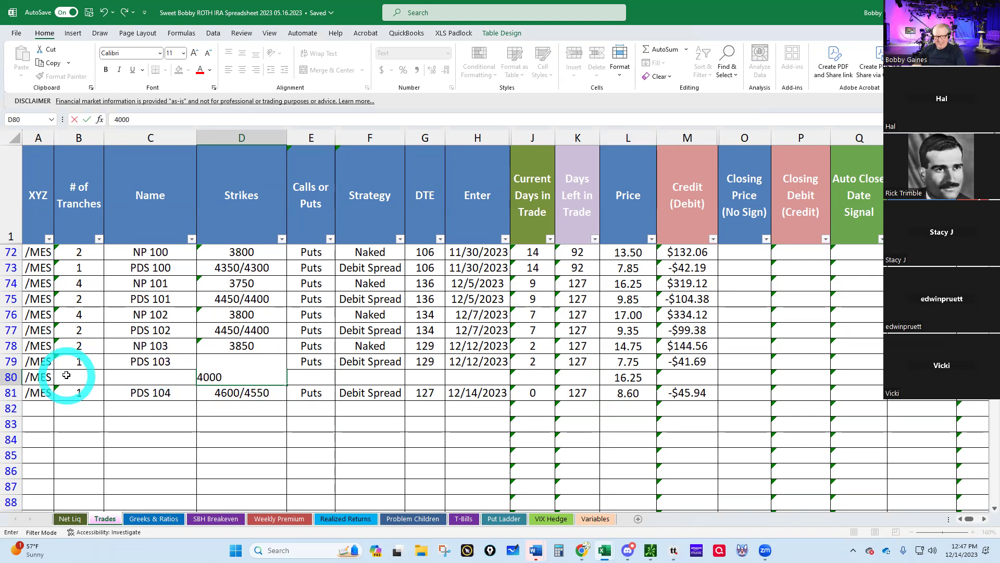
left_click(83, 375)
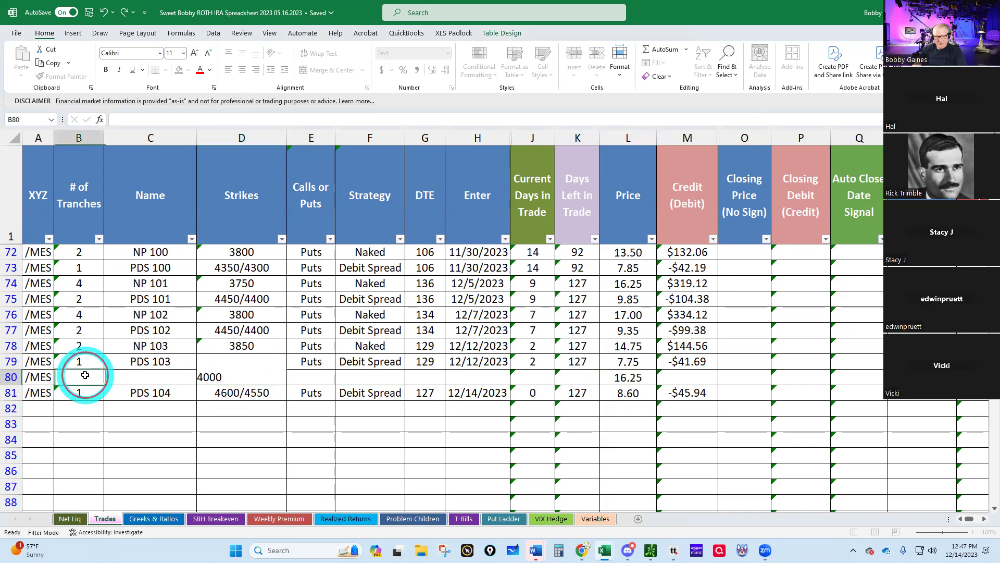
type("2")
left_click(151, 376)
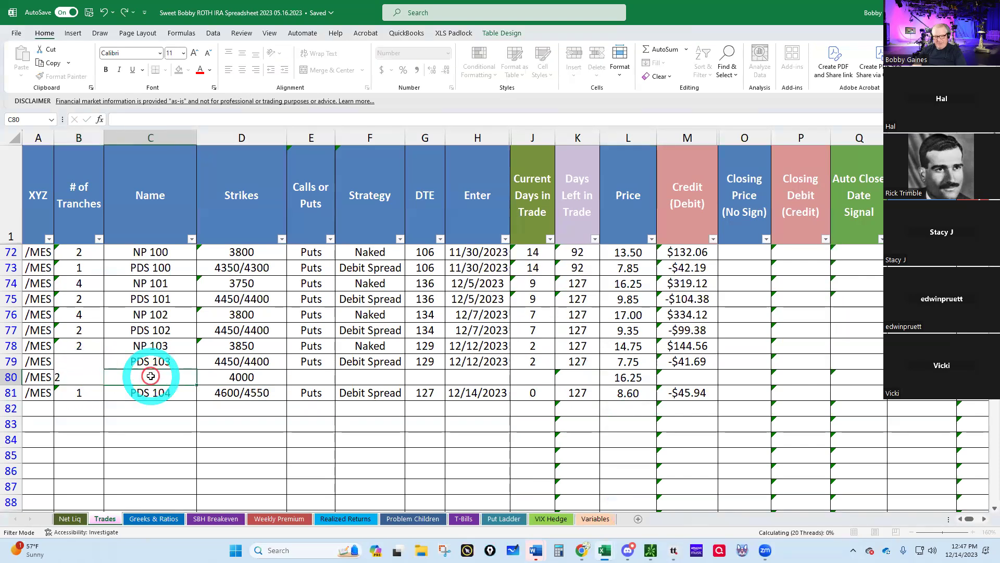
- Fill row 80 with name NP 104, Puts, Naked strategy, 127 DTE, entered 12/14/2023
type("NP")
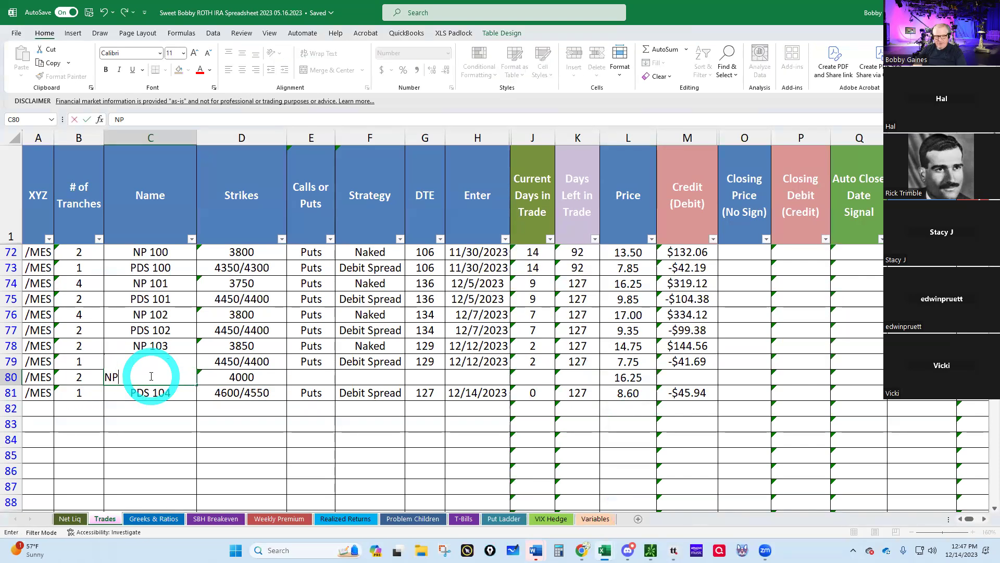
key("Tab")
key("Tab")
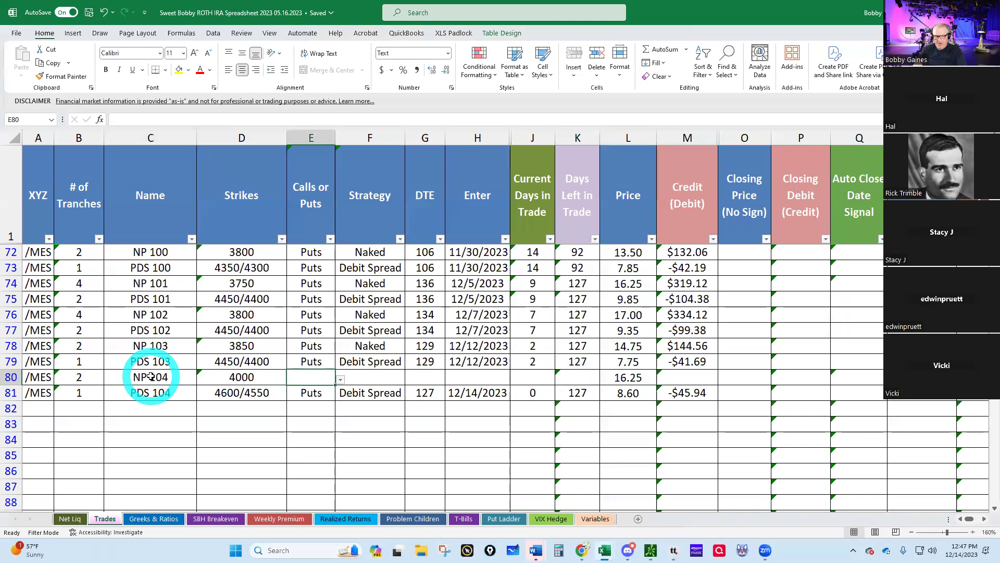
type("P")
key("Tab")
type("N")
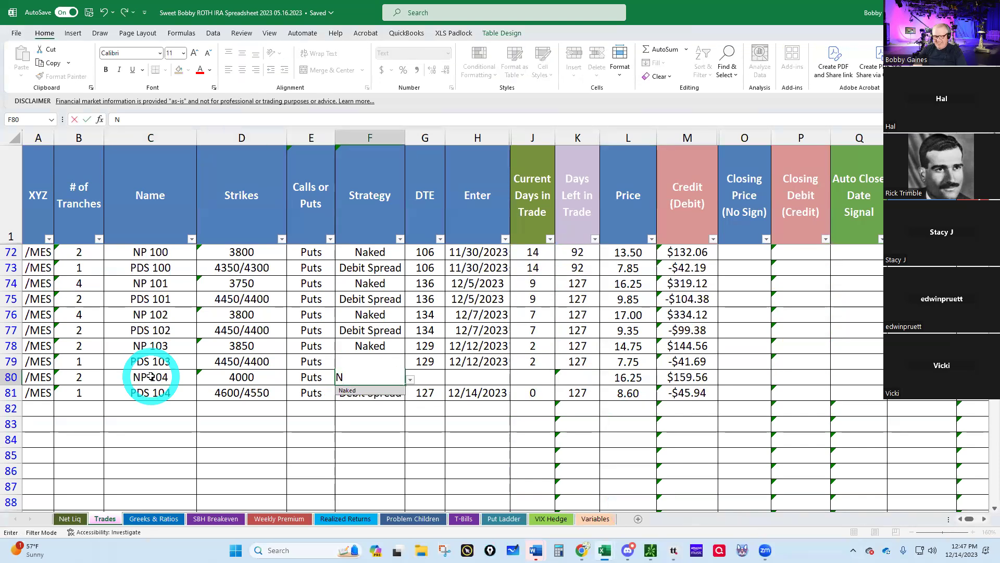
key("Tab")
type("21")
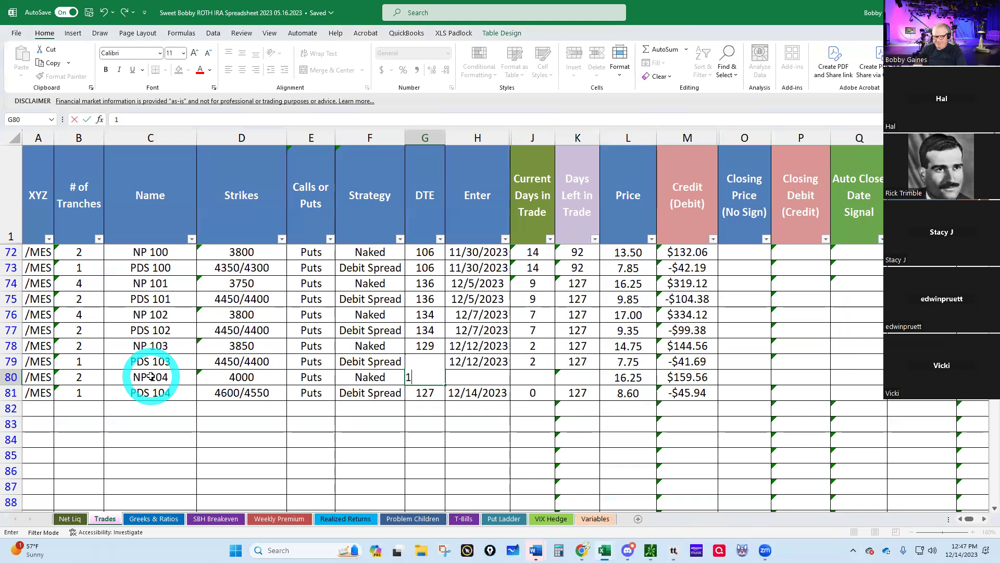
key("Tab")
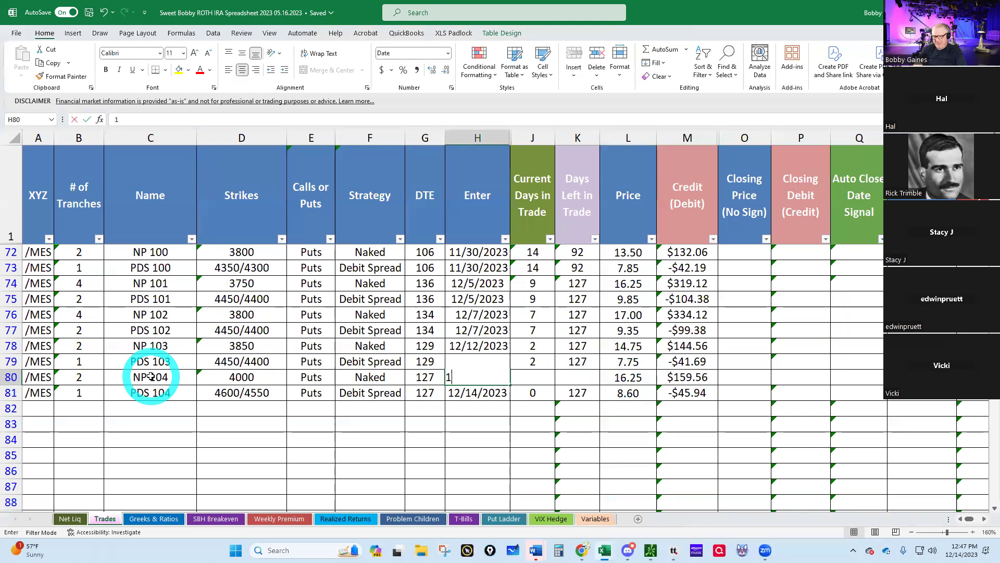
type("2/14/23")
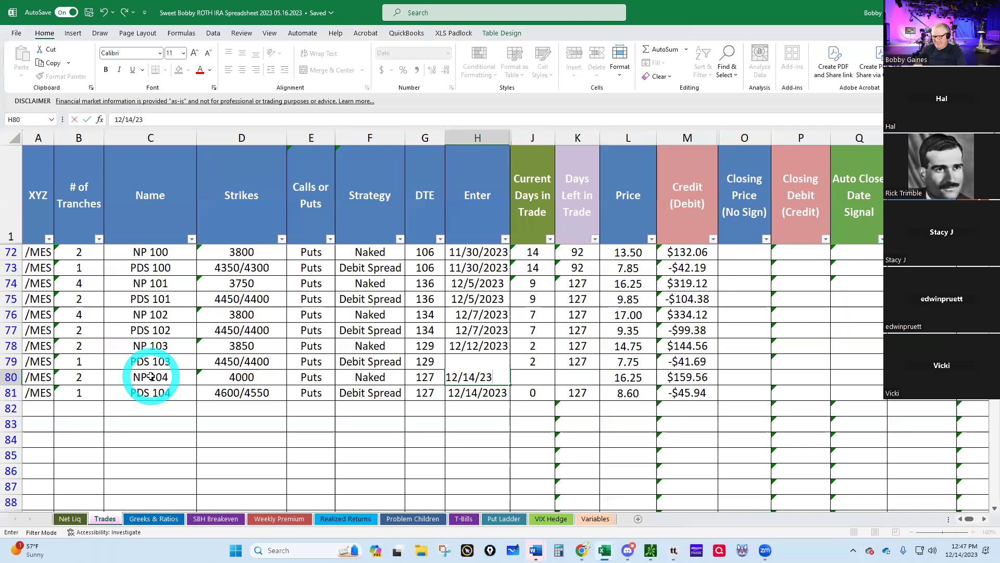
key("Return")
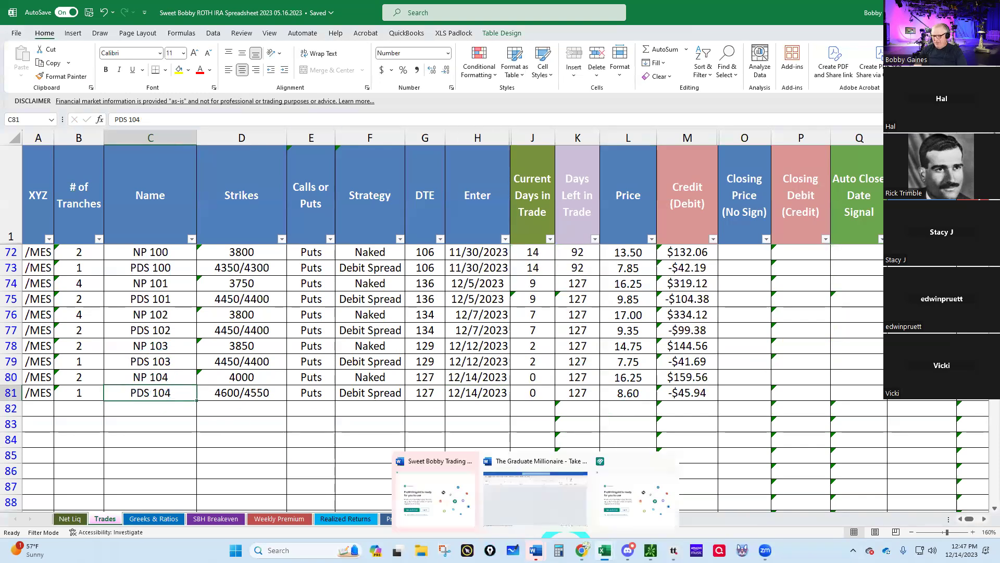
- Return to thinkorswim's positions list and group it by strategy groups
mouse_move(673, 550)
left_click(567, 505)
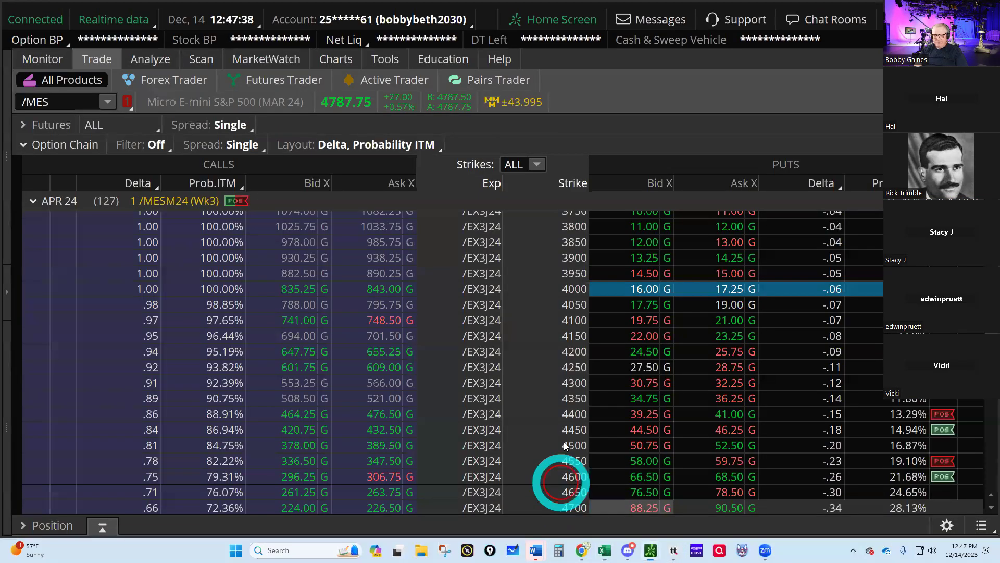
left_click(78, 86)
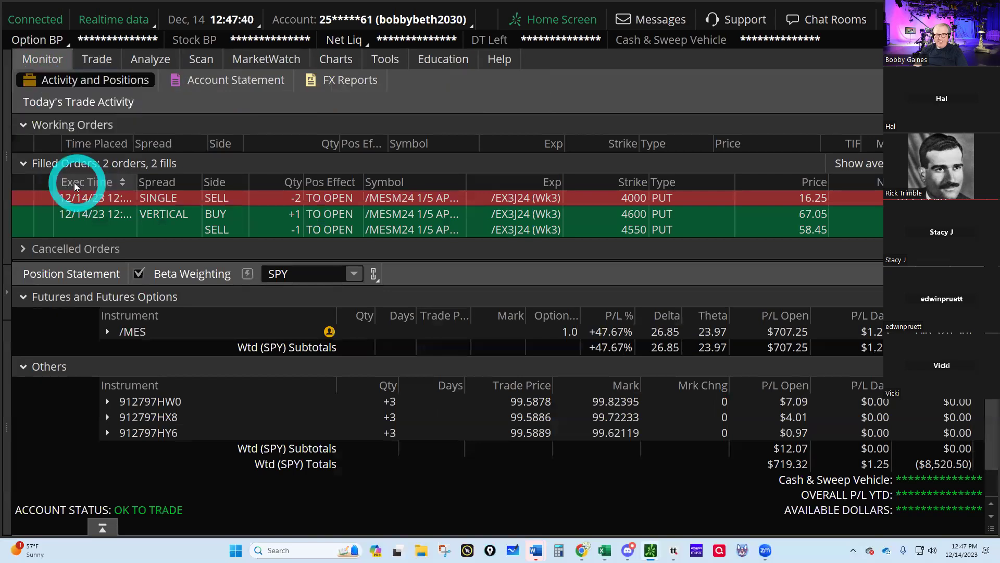
left_click(262, 331)
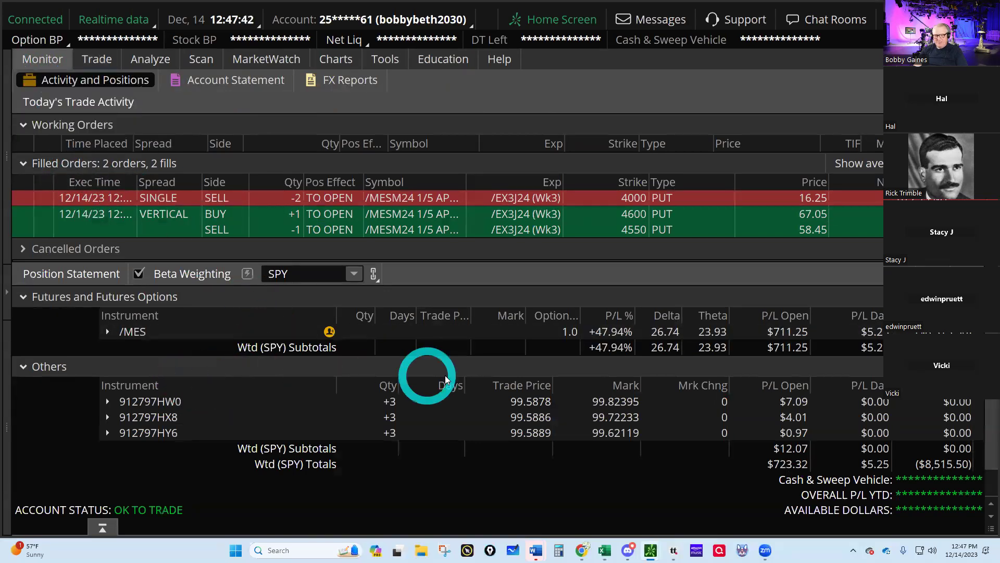
left_click_drag(261, 342, 672, 387)
left_click(832, 123)
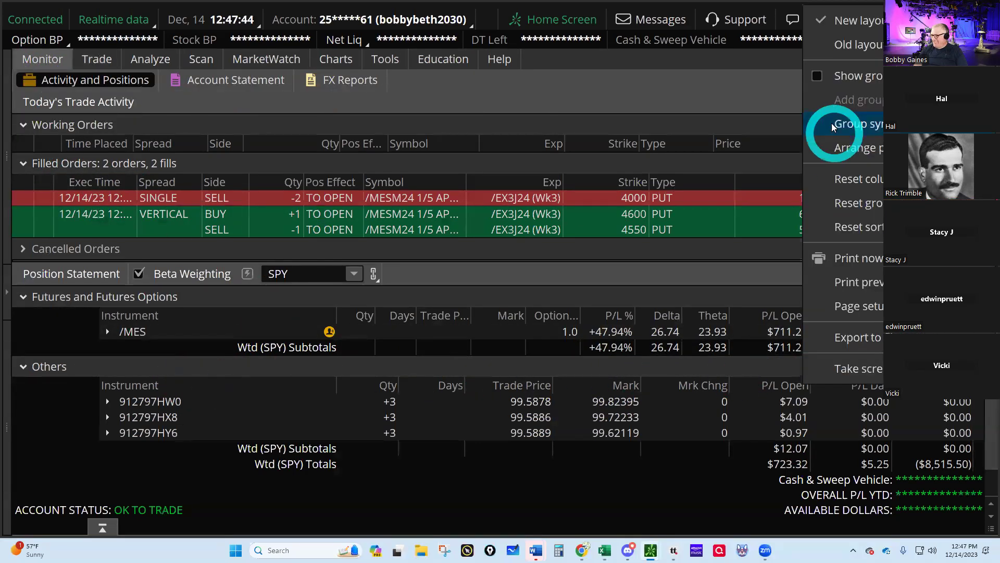
left_click(817, 78)
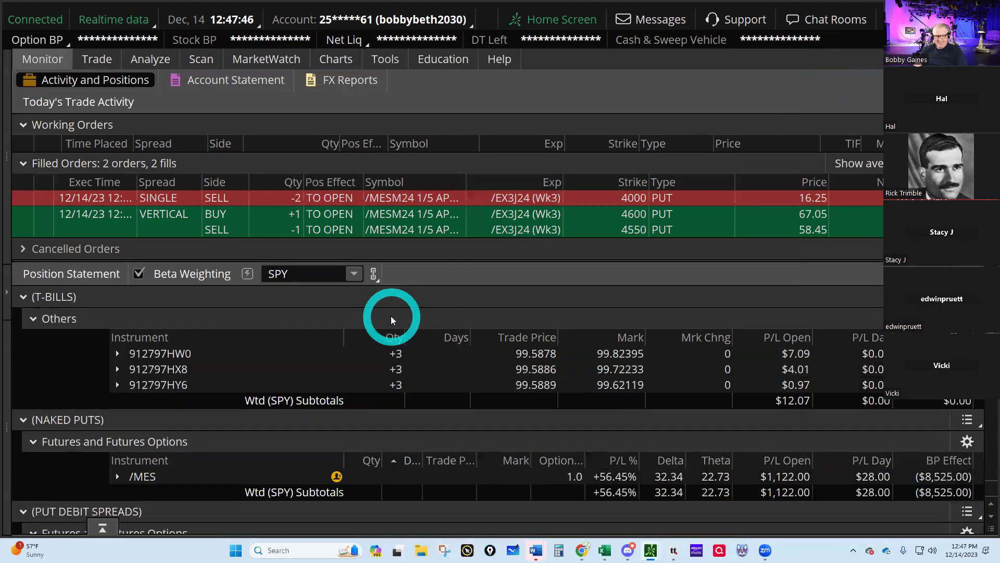
scroll(391, 316, "down", 2)
scroll(392, 318, "down", 2)
scroll(392, 319, "down", 2)
scroll(391, 319, "down", 3)
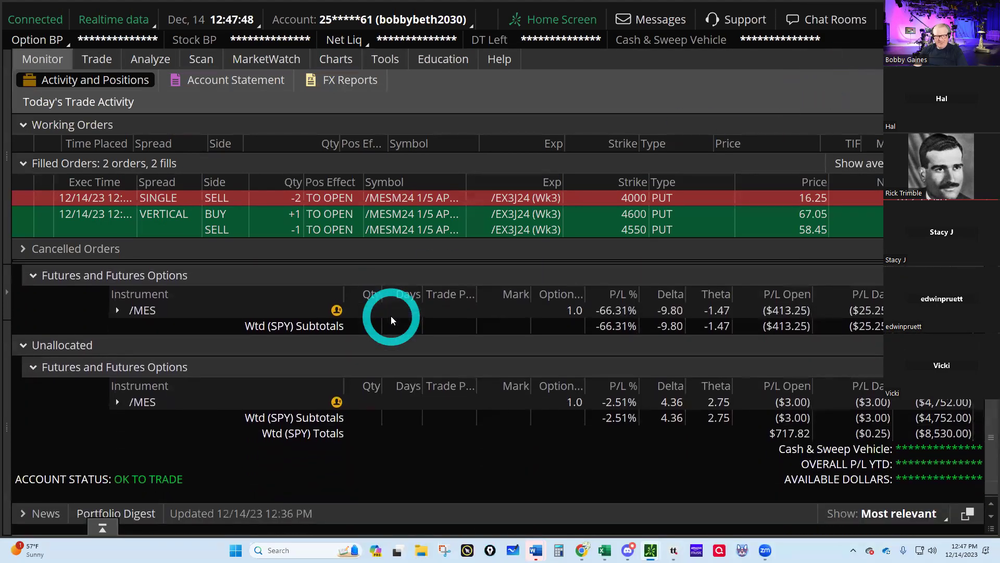
- Move the 4600/4550 vertical to Put Debit Spreads and the 4000 put to Naked Puts
left_click(140, 401)
double_click(141, 401)
scroll(255, 407, "down", 3)
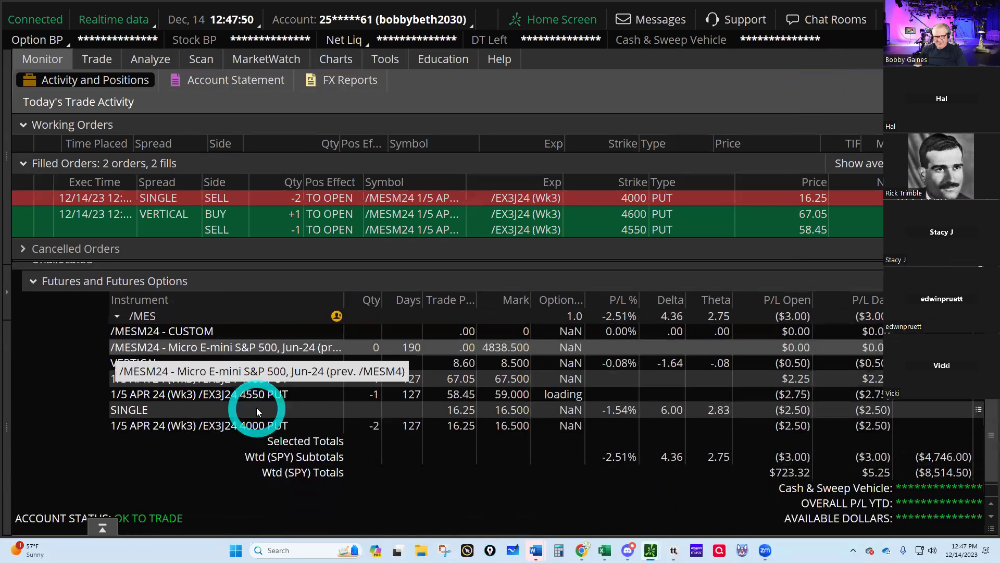
left_click(293, 375)
right_click(292, 376)
mouse_move(343, 432)
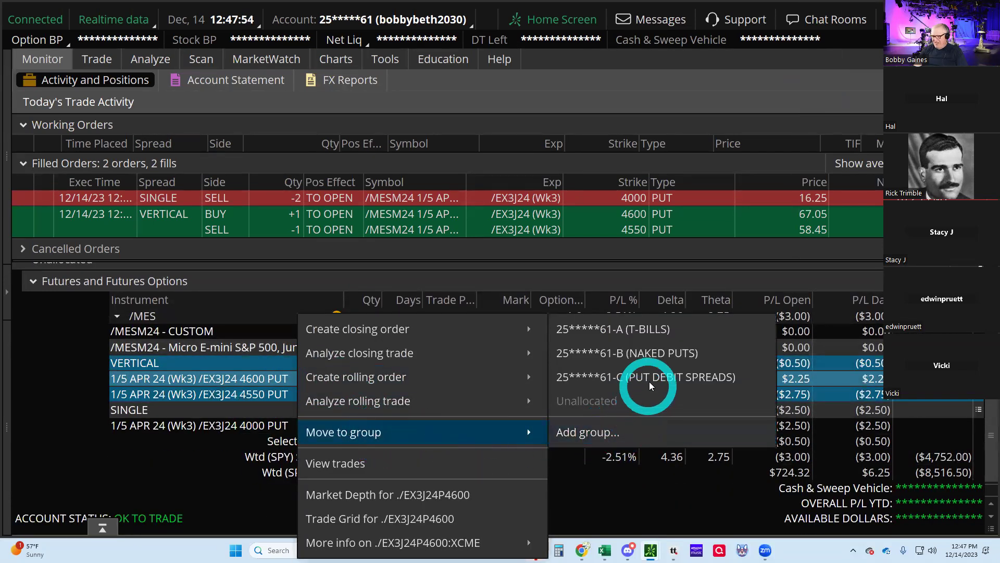
left_click(653, 378)
right_click(310, 376)
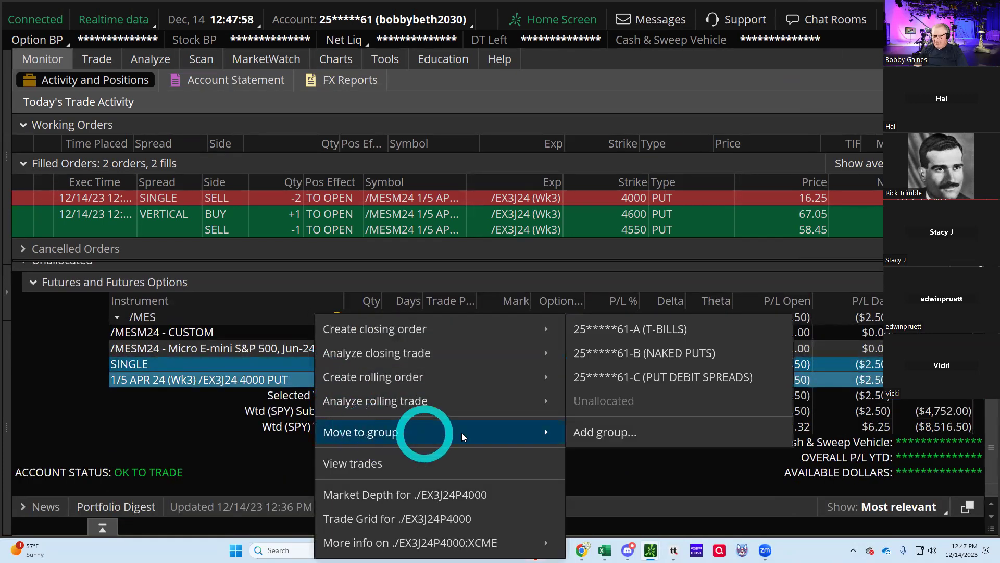
left_click(659, 348)
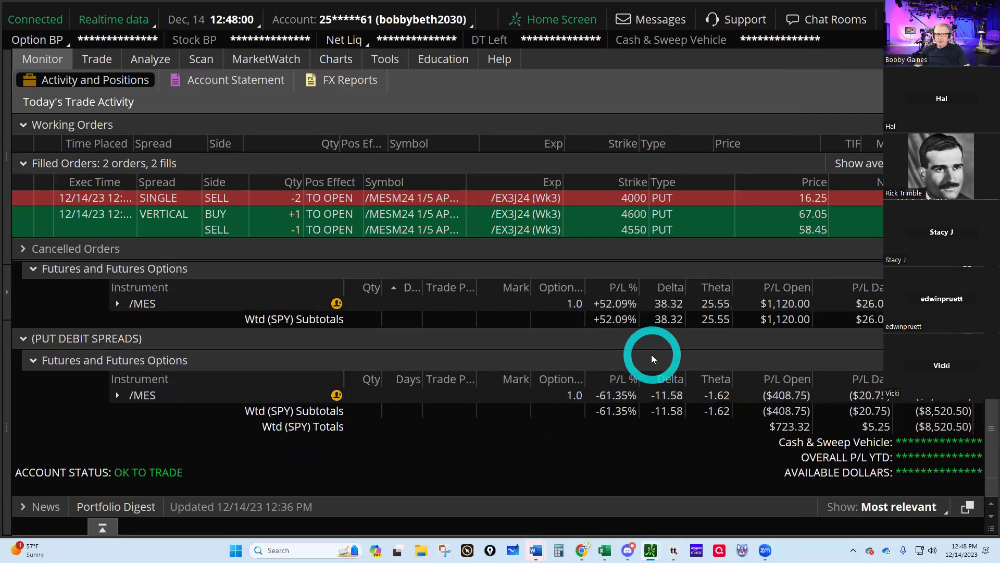
scroll(651, 354, "up", 5)
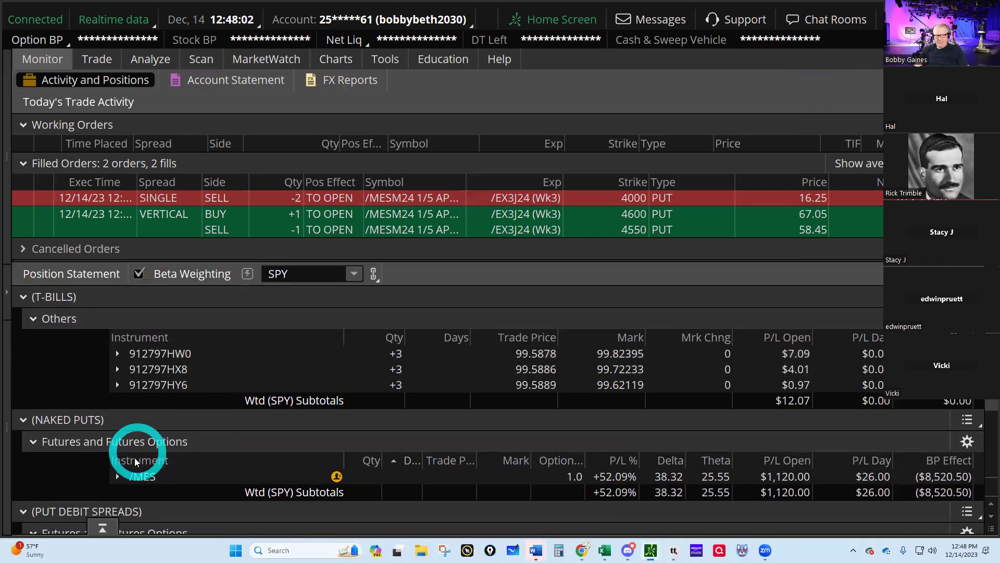
- Expand the Naked Puts /MES position and select the 1/5 JAN 24 3400 put, up about 96%
left_click(134, 478)
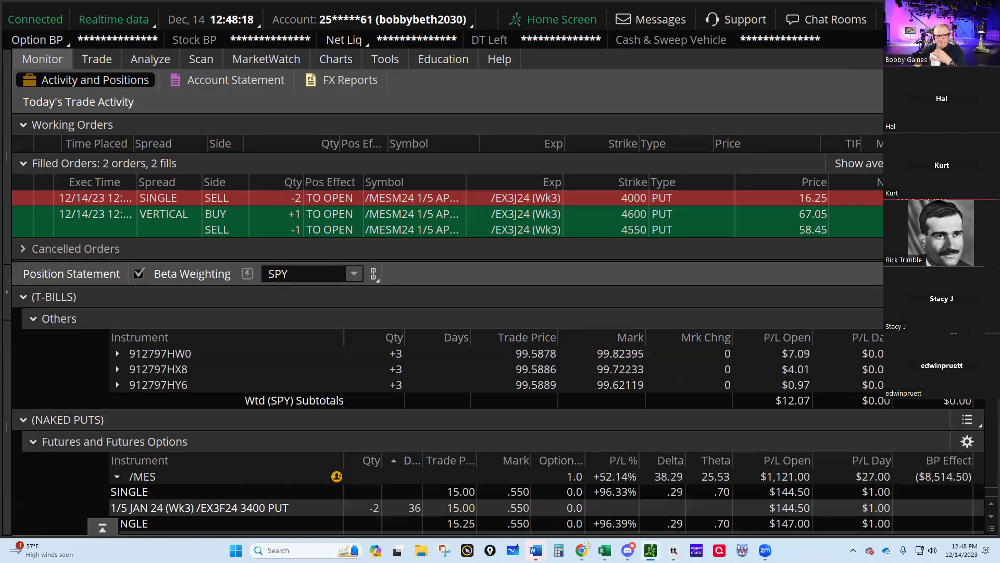
scroll(366, 318, "down", 1)
scroll(366, 317, "down", 1)
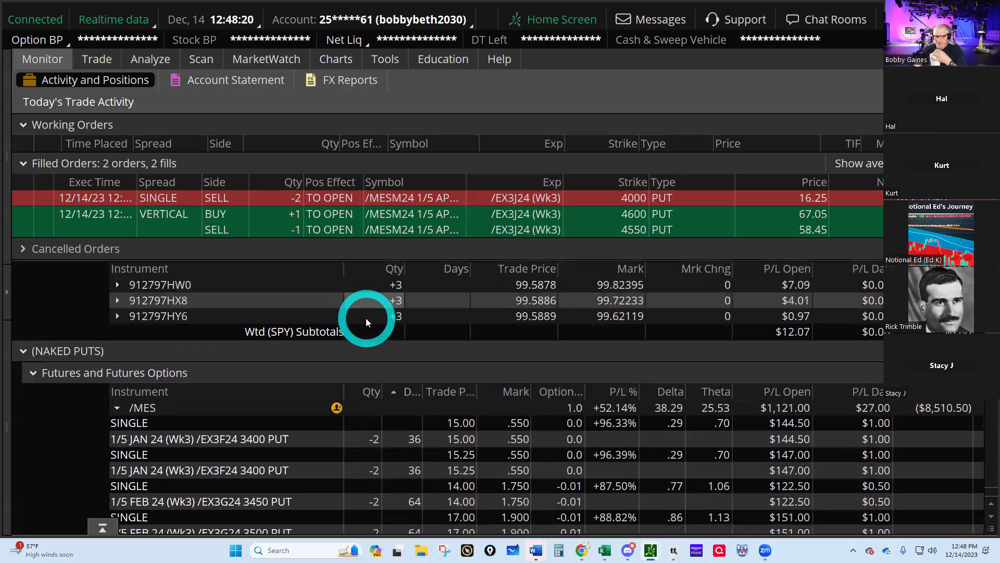
scroll(365, 317, "down", 2)
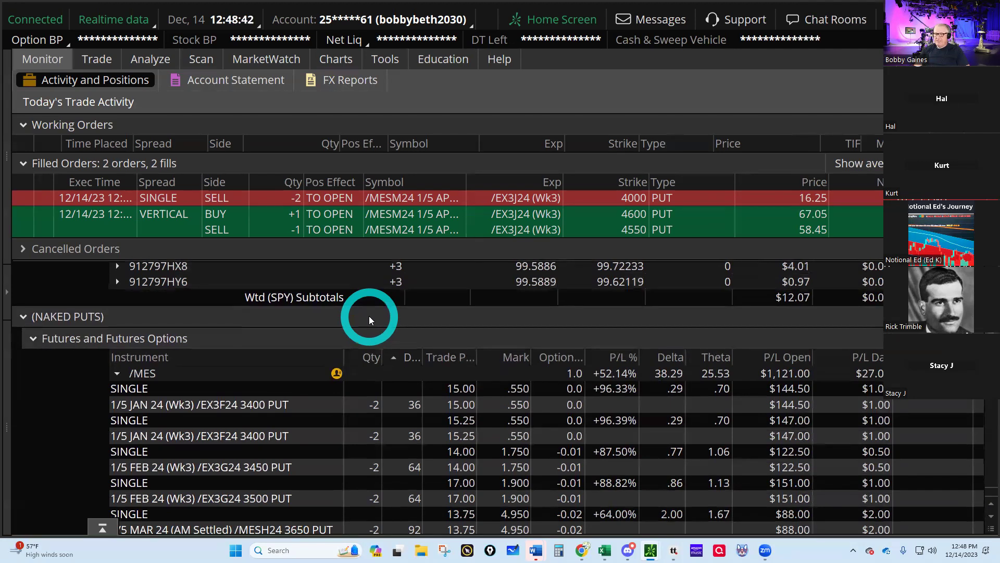
scroll(370, 318, "down", 1)
scroll(379, 319, "down", 1)
scroll(379, 319, "down", 1)
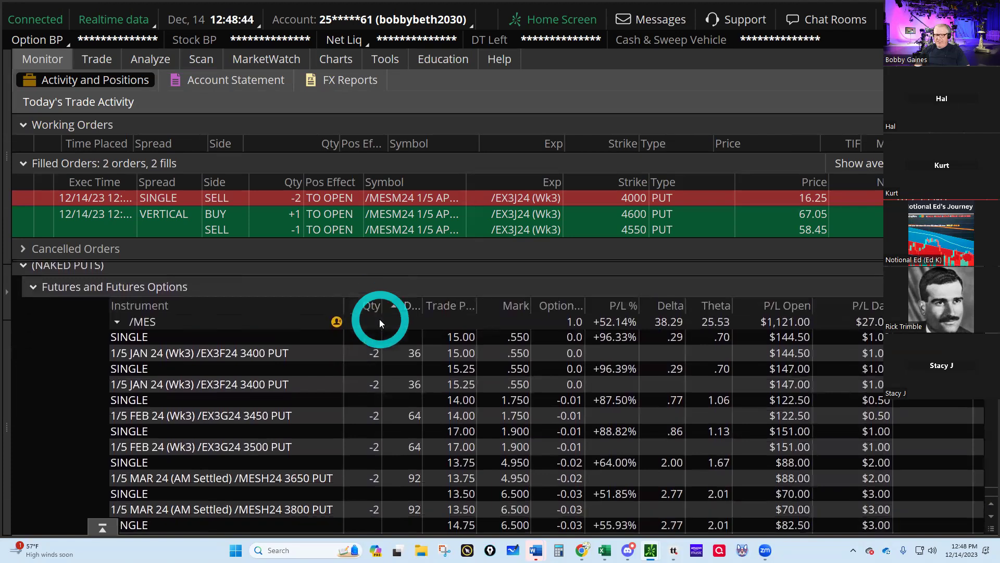
scroll(379, 319, "down", 1)
scroll(380, 319, "up", 1)
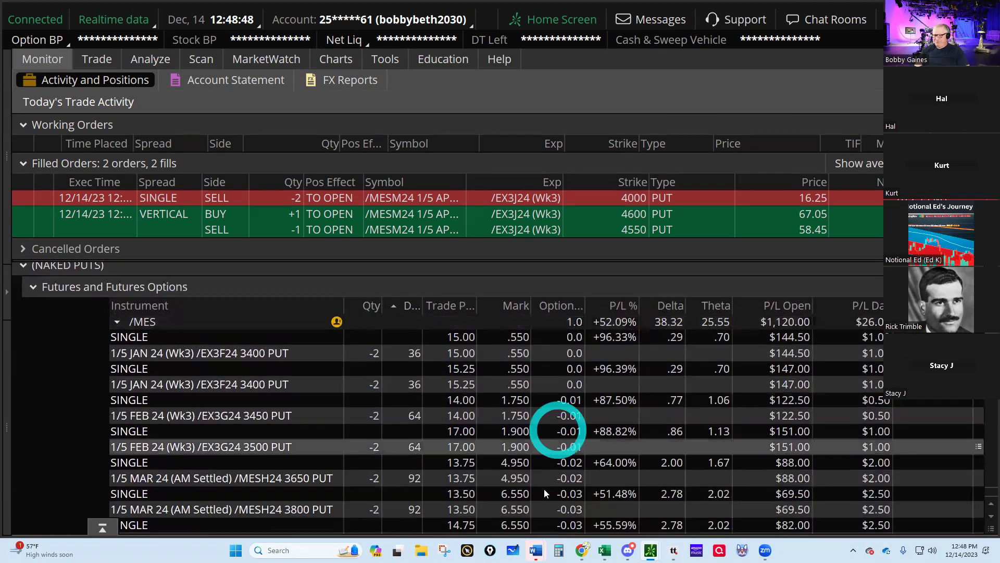
mouse_move(536, 550)
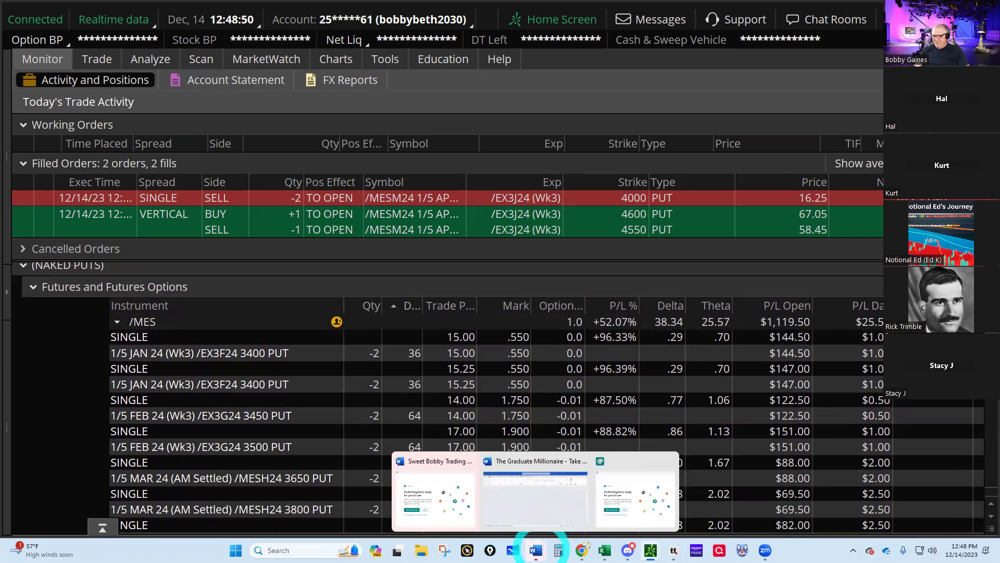
left_click(535, 511)
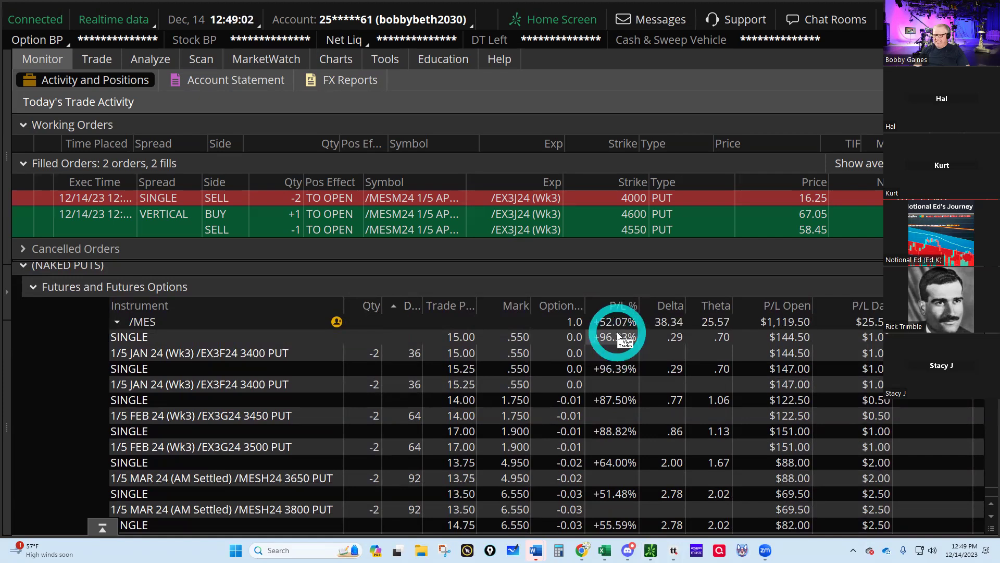
left_click(420, 354)
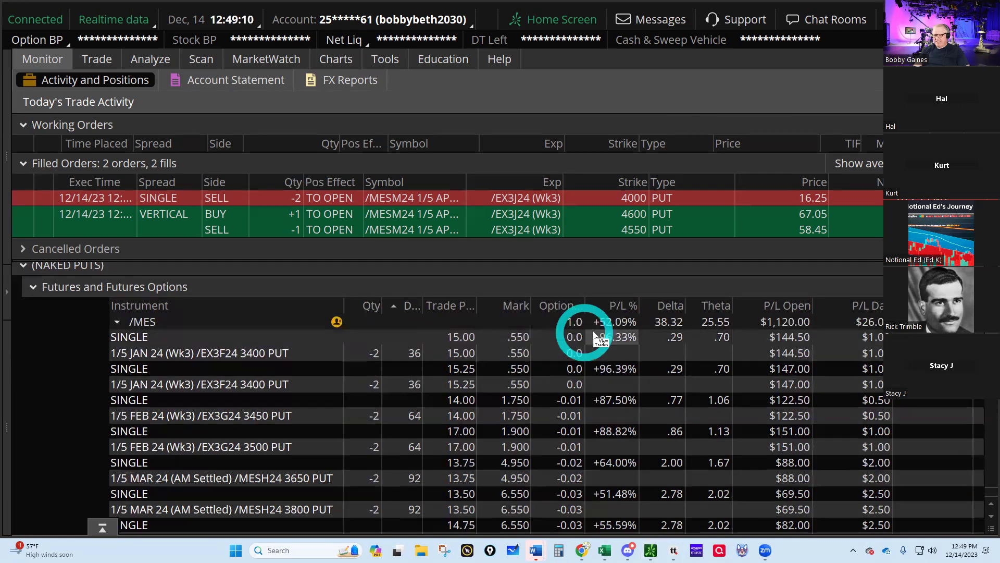
- Send a closing order buying back both January 3400 puts at a .60 limit
right_click(254, 355)
mouse_move(318, 329)
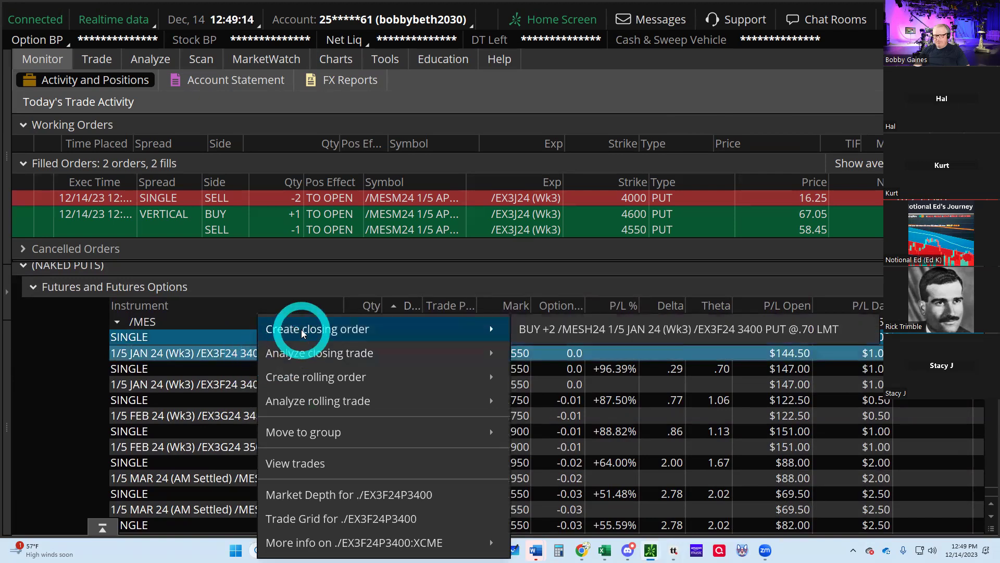
left_click(573, 329)
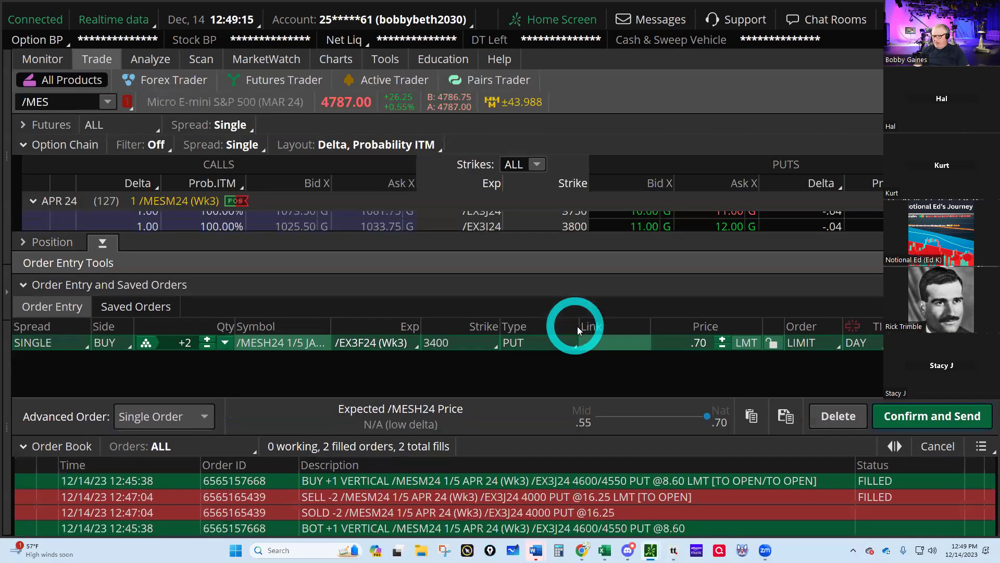
left_click(722, 347)
left_click(723, 347)
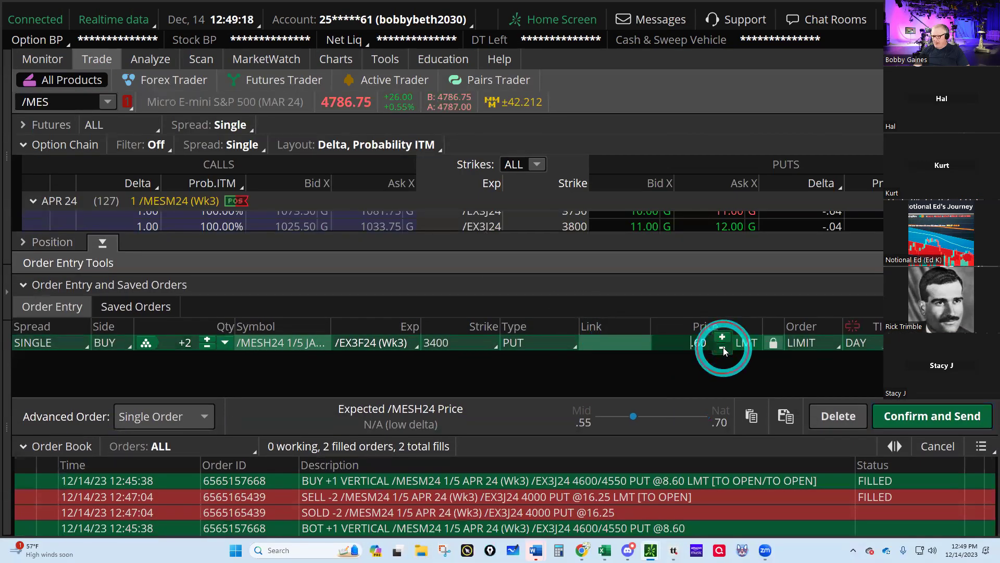
left_click(933, 415)
left_click(921, 410)
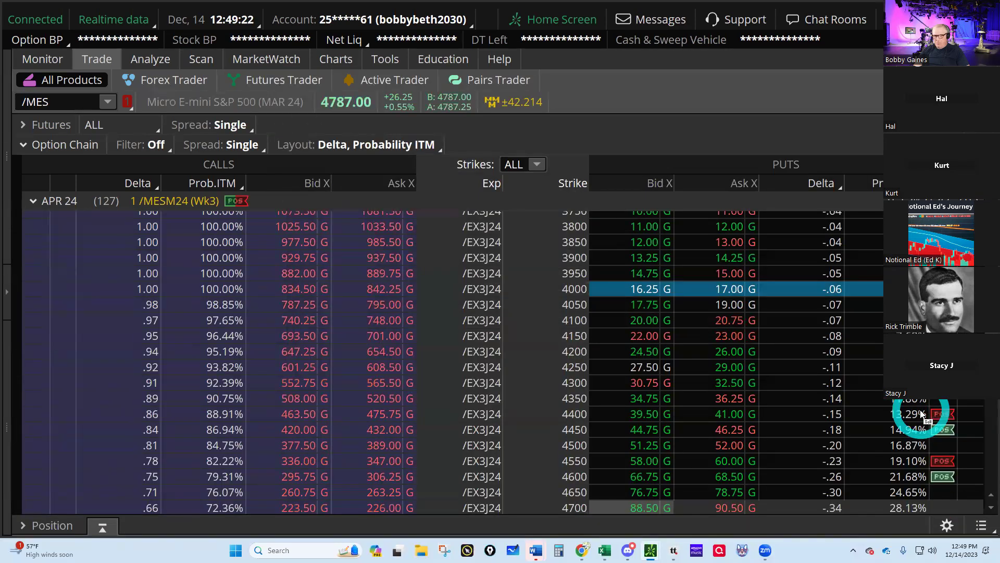
- Cancel/replace the working closing order, raising the limit to .65
left_click(42, 59)
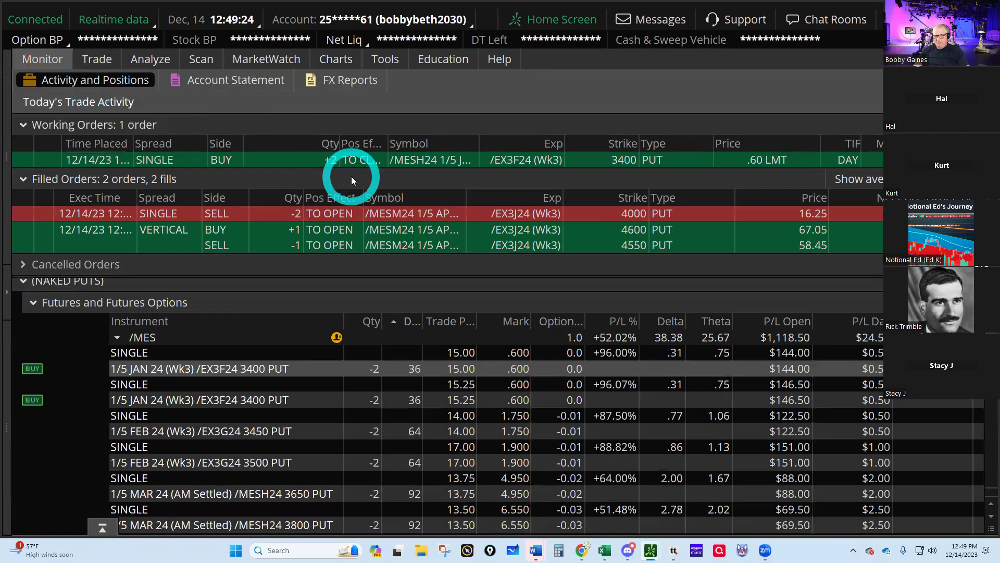
right_click(386, 160)
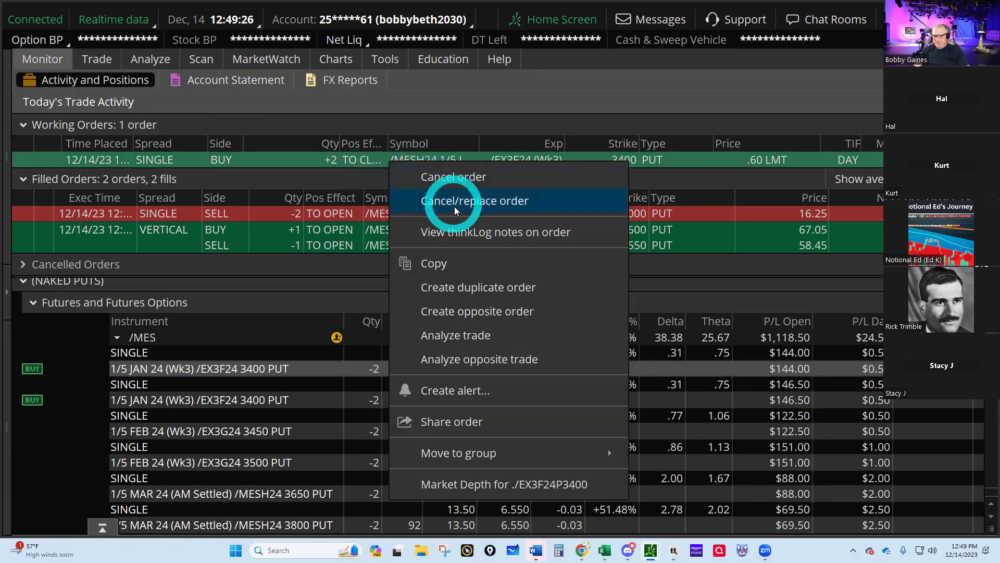
left_click(469, 201)
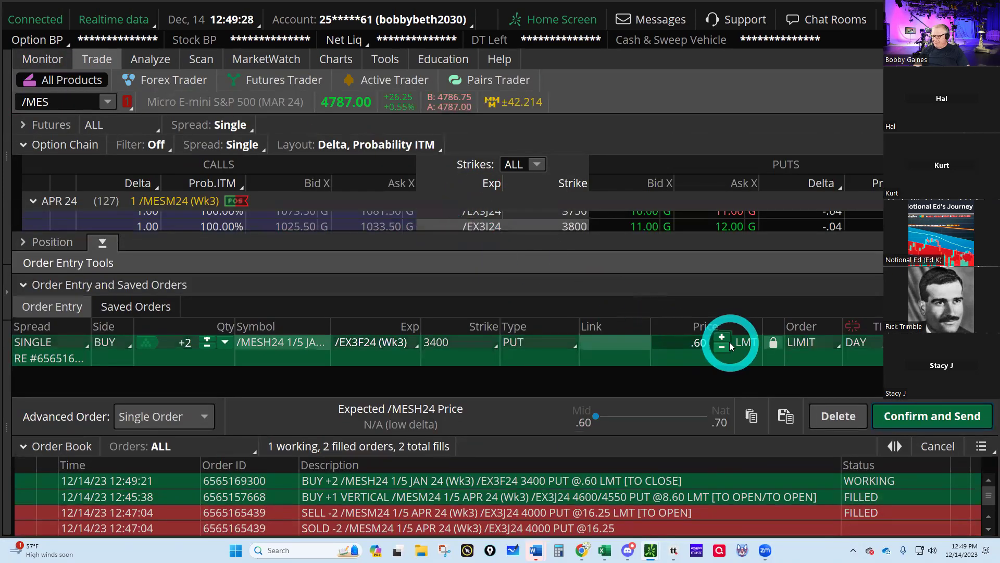
left_click(723, 339)
left_click(909, 416)
left_click(908, 413)
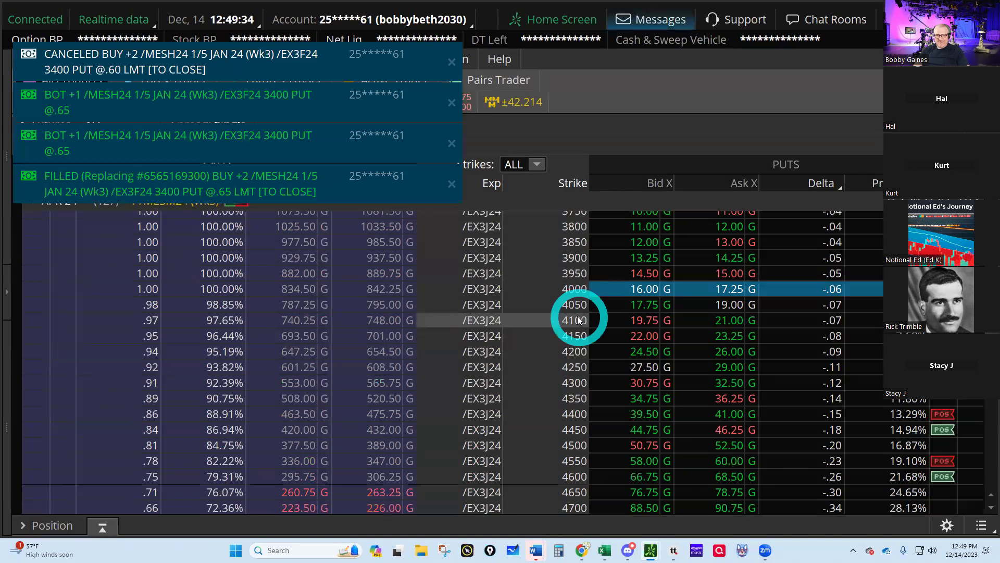
mouse_move(604, 550)
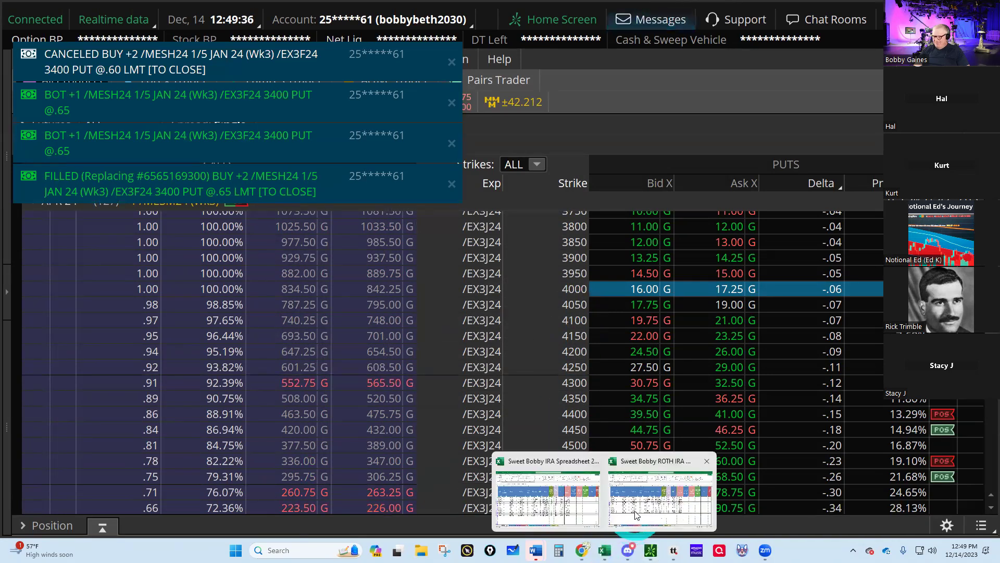
- In the Roth IRA Trades sheet, enter NP 91's $0.65 closing price and 12/14/2023 exit date
left_click(635, 511)
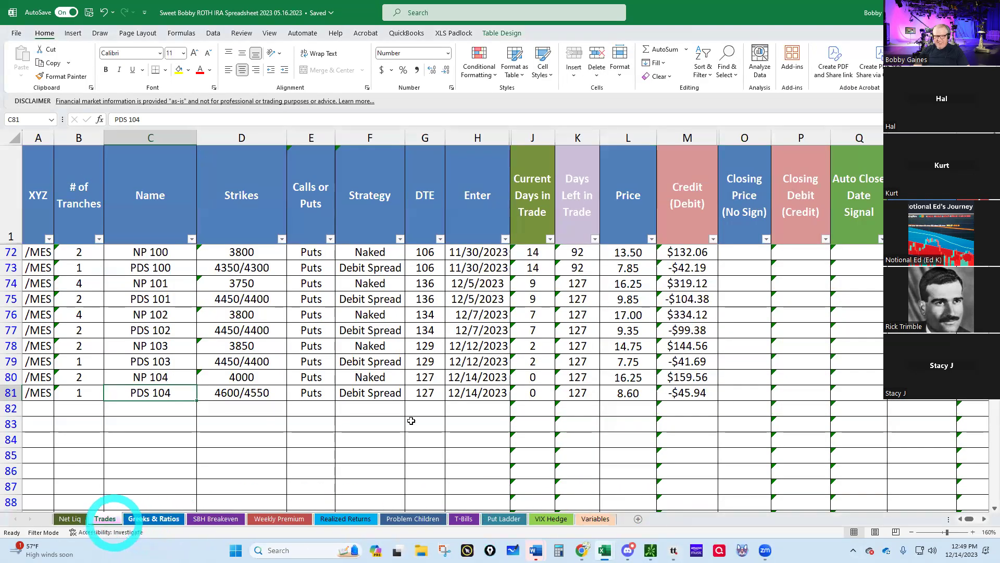
scroll(528, 401, "up", 6)
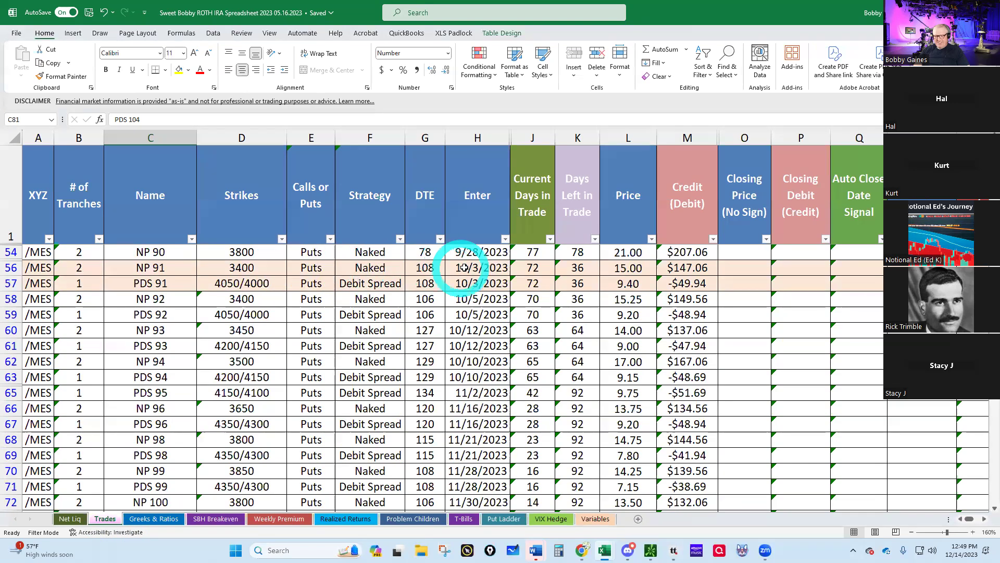
left_click(739, 268)
type(".65")
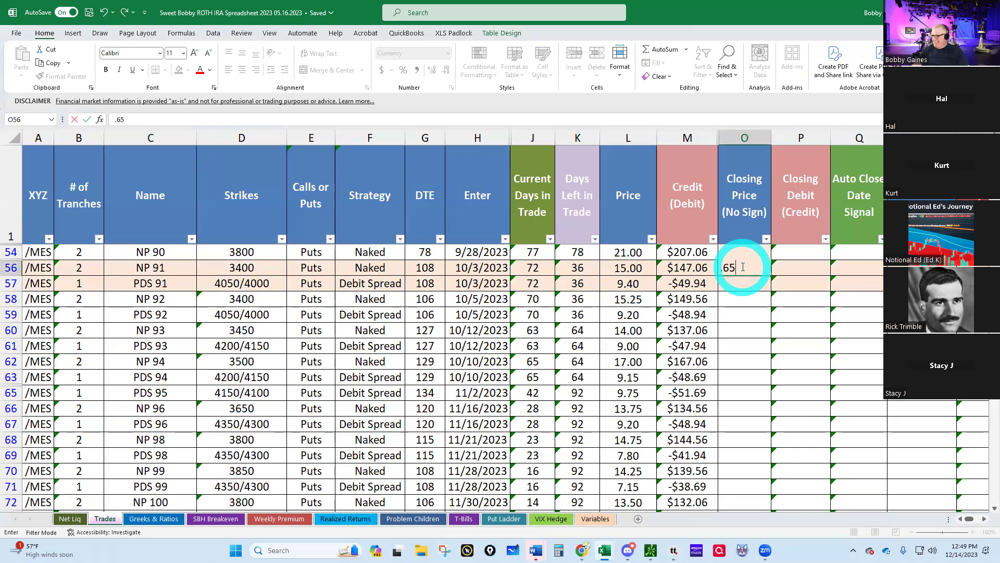
key("Tab")
key("Tab")
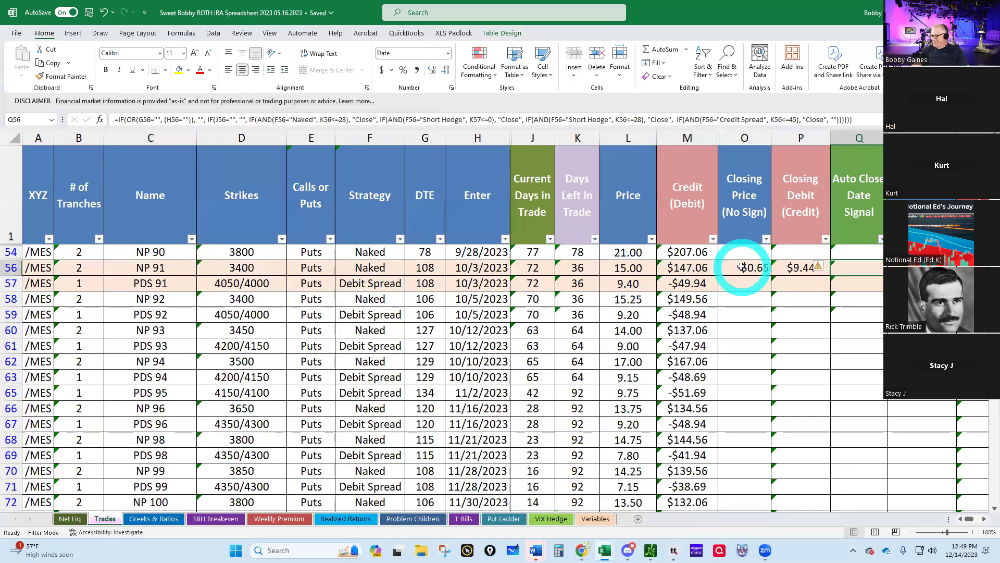
key("Tab")
type("2/")
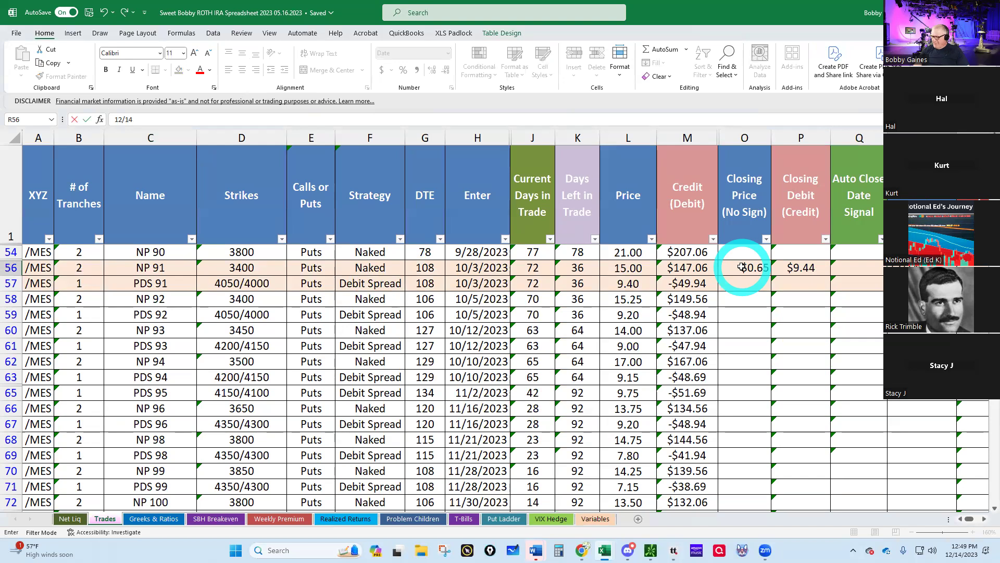
key("Return")
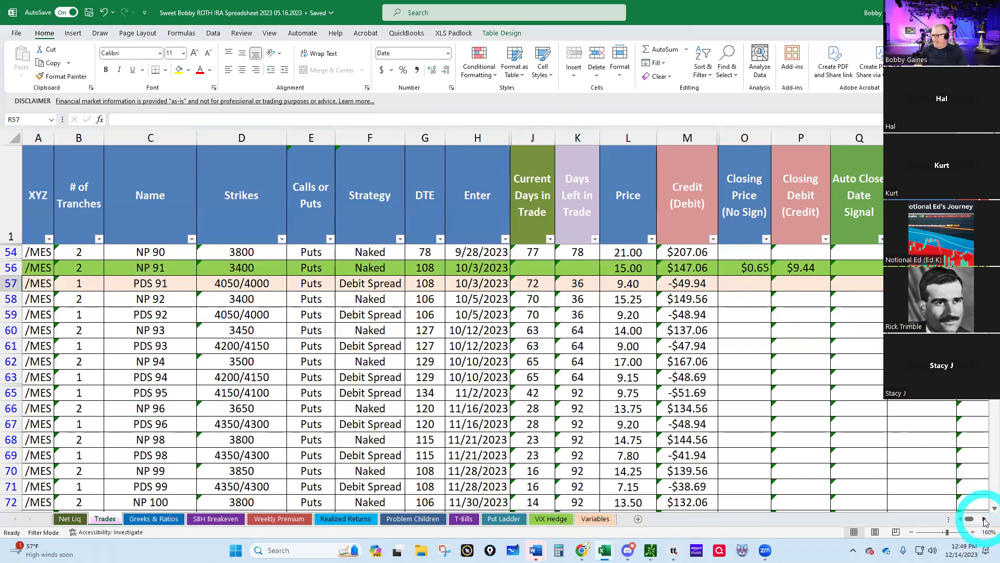
- Bring up the open thinkorswim windows from the taskbar
left_click(985, 519)
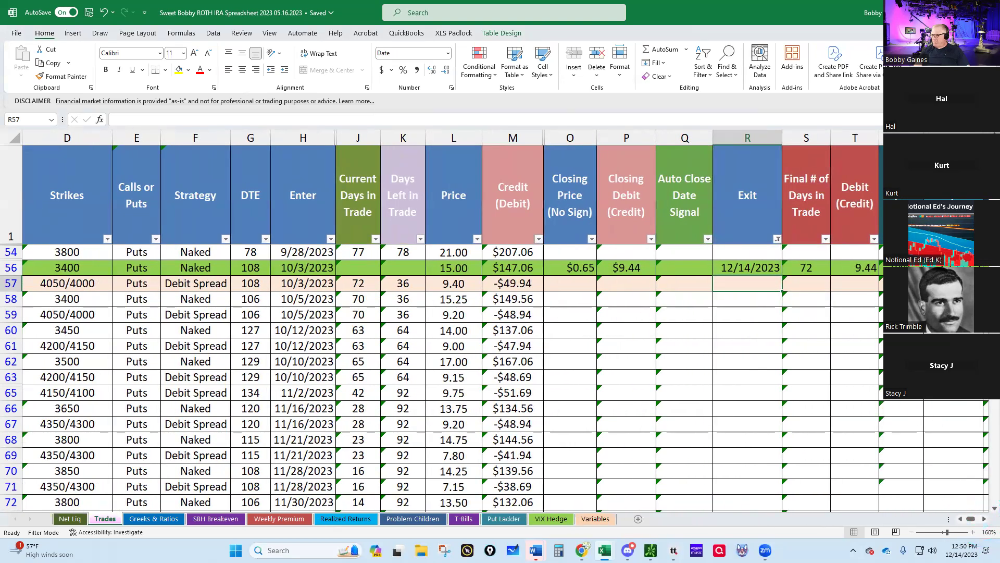
left_click(961, 519)
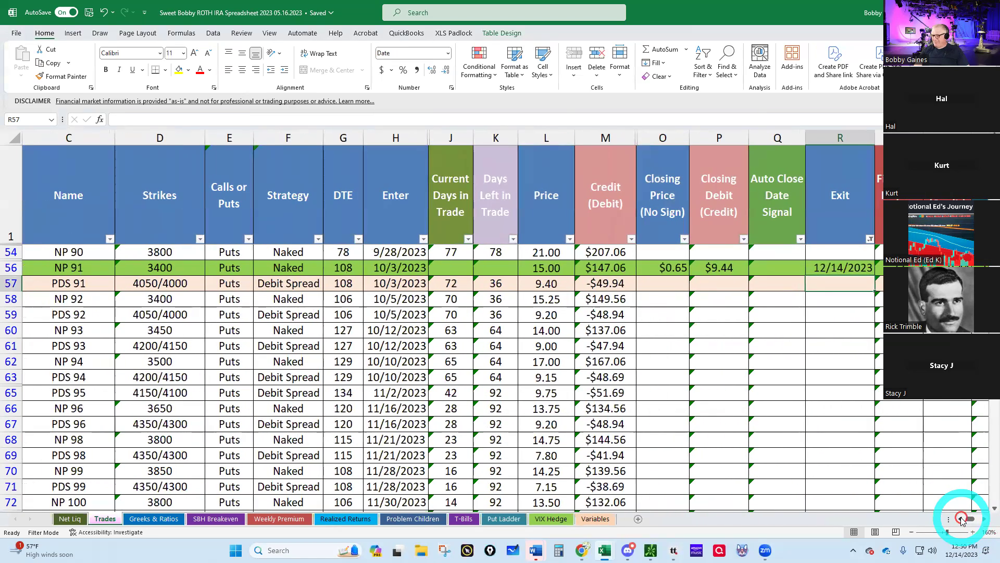
left_click(651, 550)
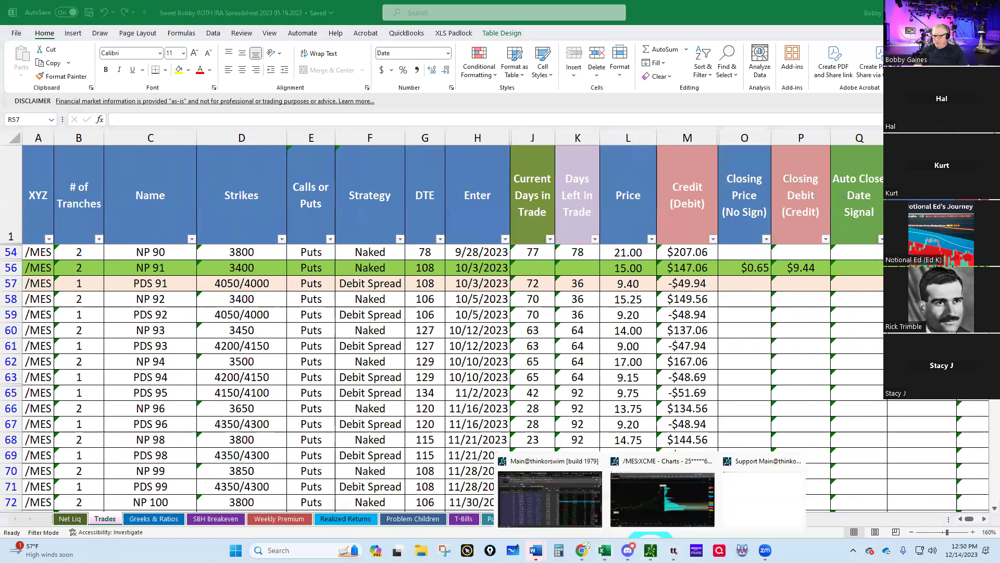
- Buy back both /MES JAN 3400 puts at .65 instead of .70, then return to the Roth IRA sheet
left_click(549, 519)
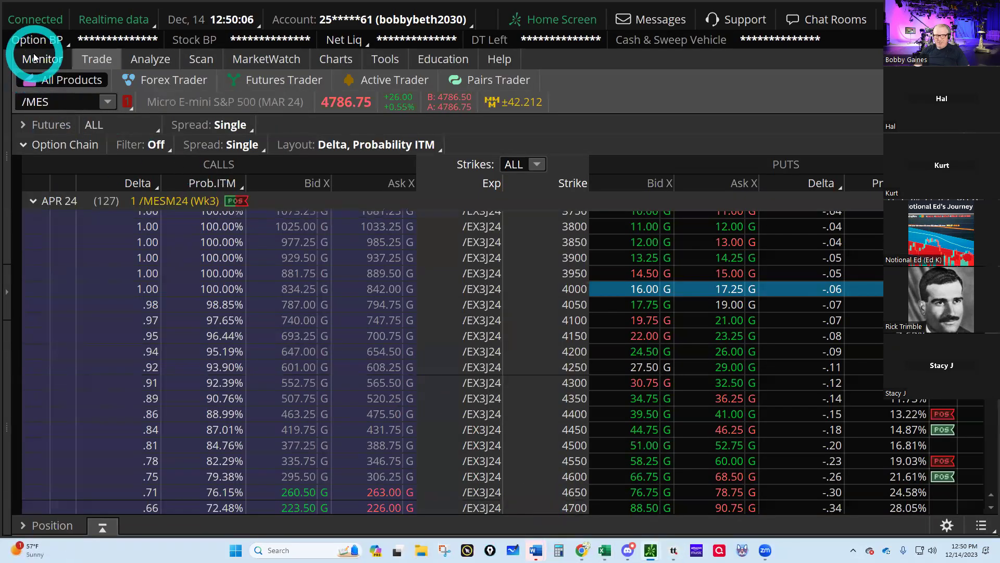
left_click(45, 59)
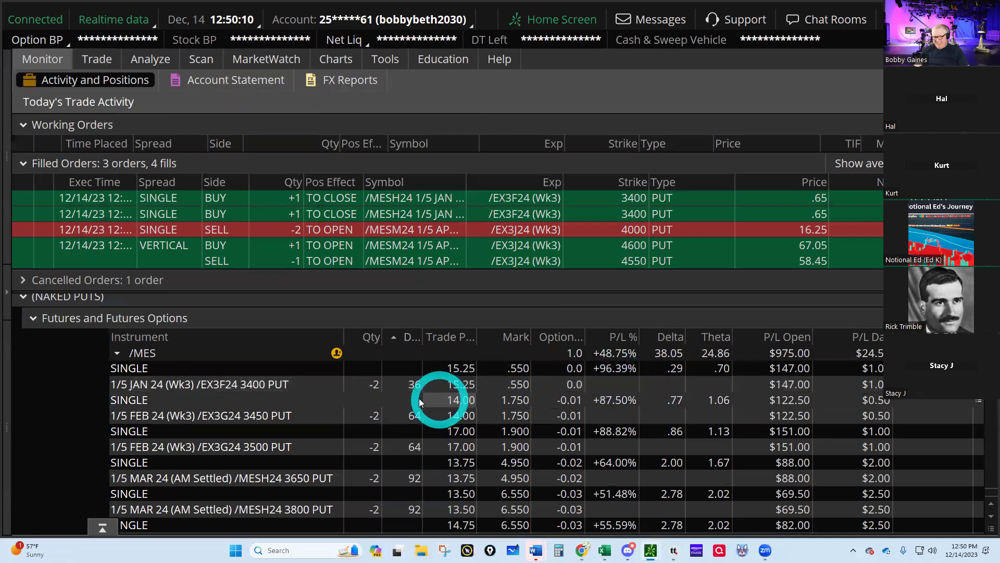
right_click(264, 385)
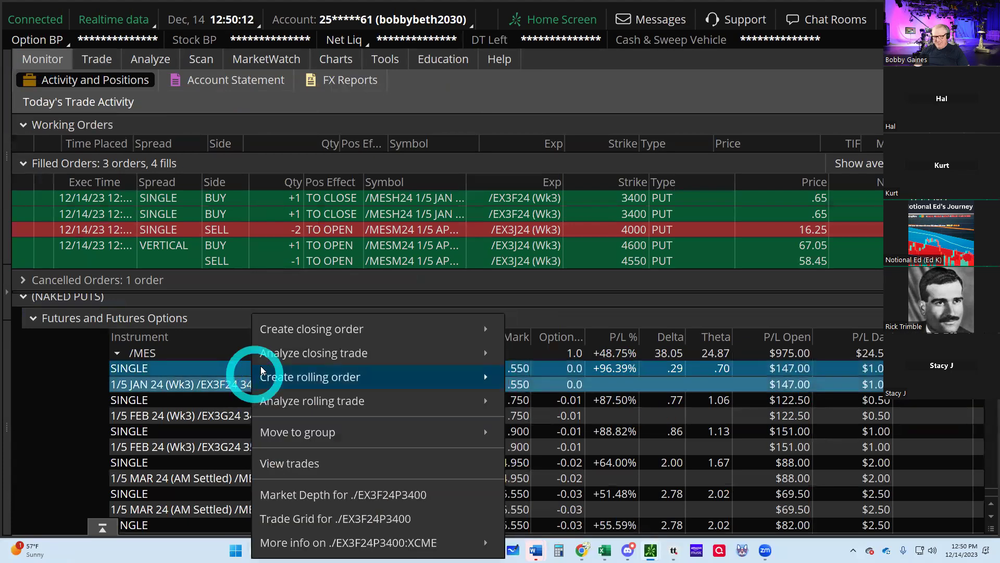
left_click(598, 329)
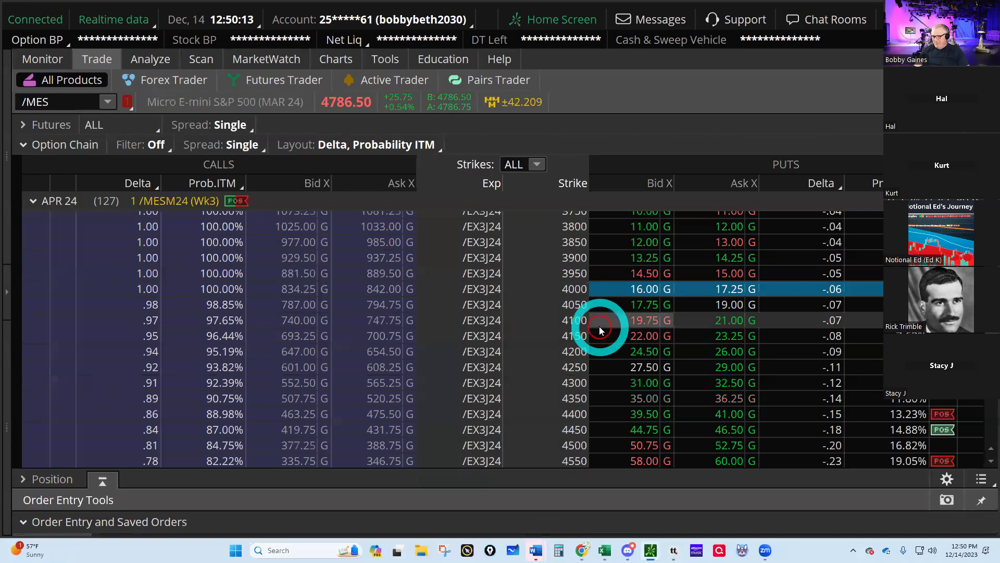
left_click(723, 346)
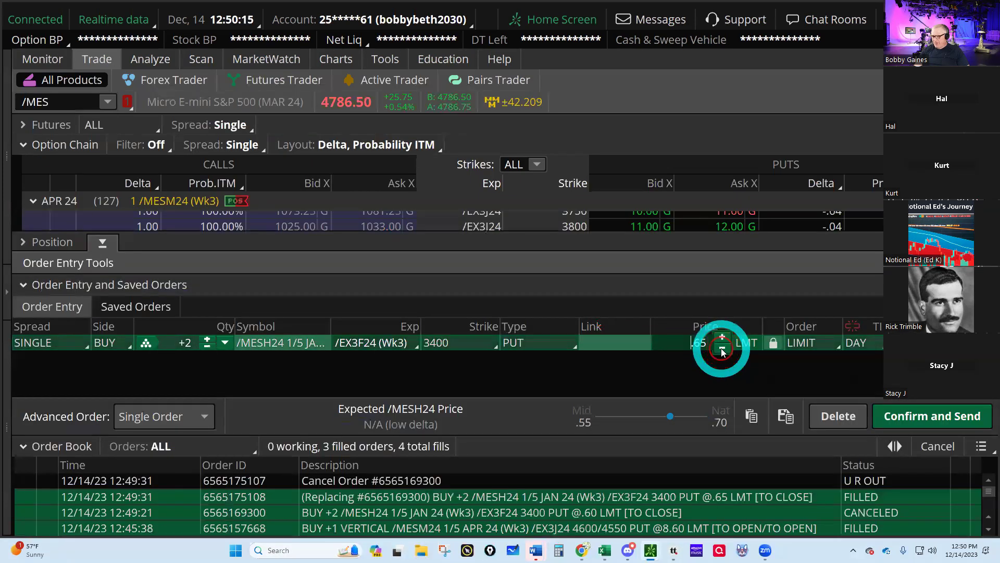
left_click(920, 416)
left_click(919, 415)
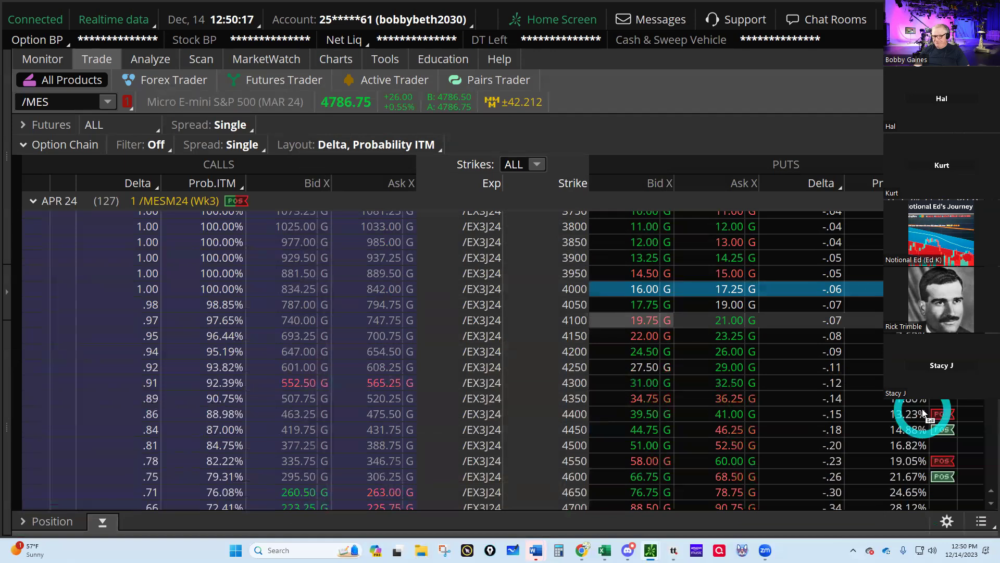
mouse_move(604, 550)
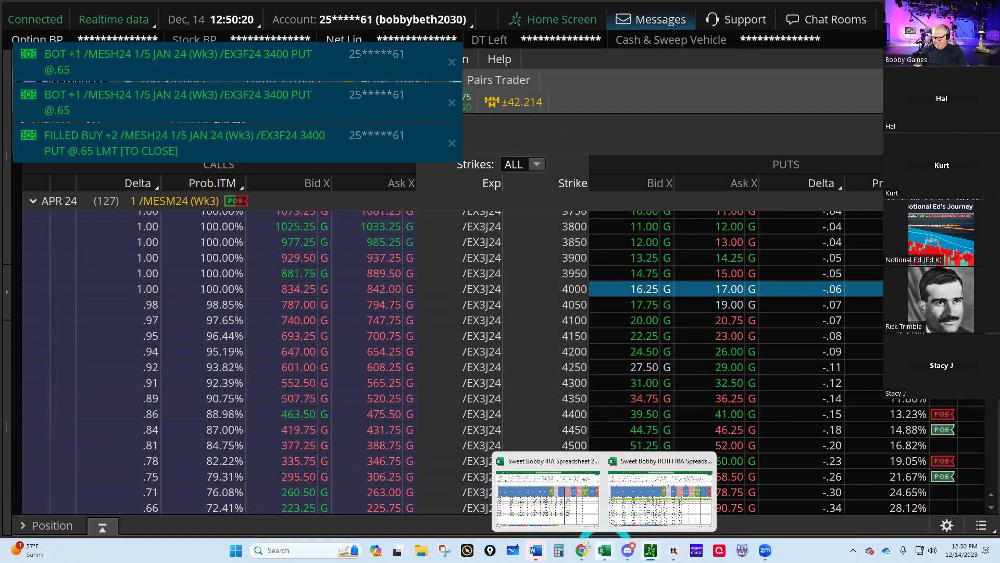
left_click(646, 508)
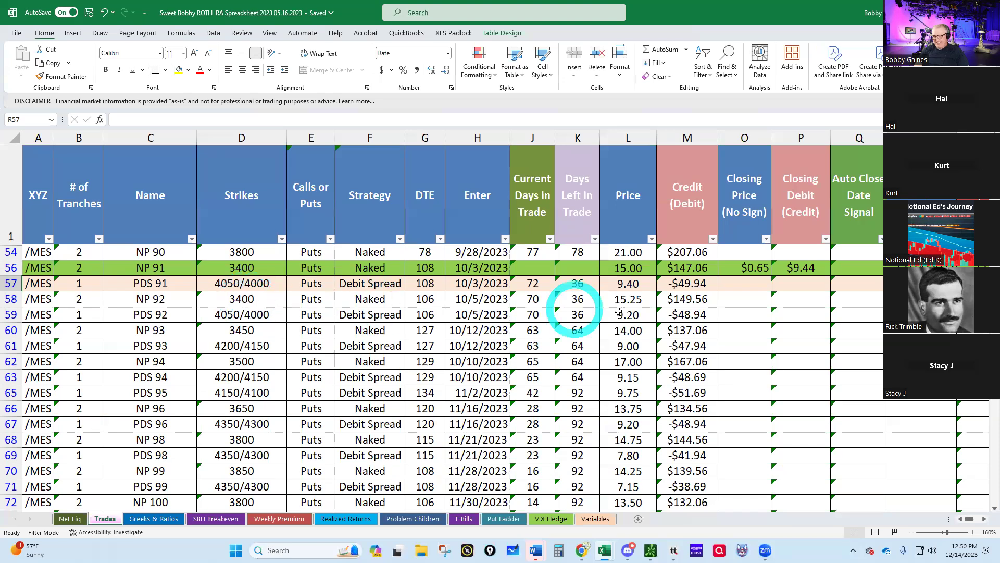
- Enter NP 92's $0.65 closing price in O58 and the 12/14/23 close date in R58
left_click(742, 300)
type(".65")
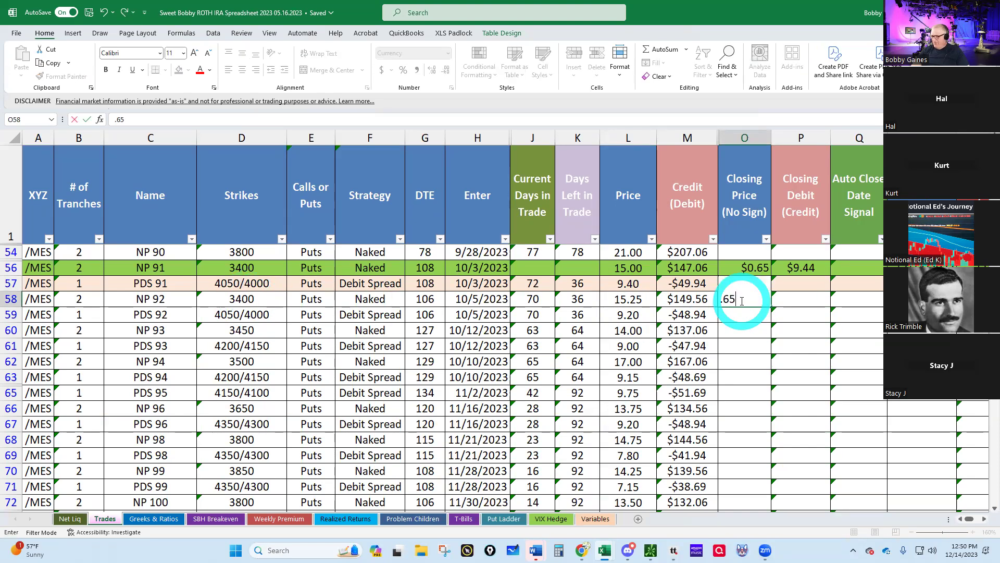
key("Return")
key("Up")
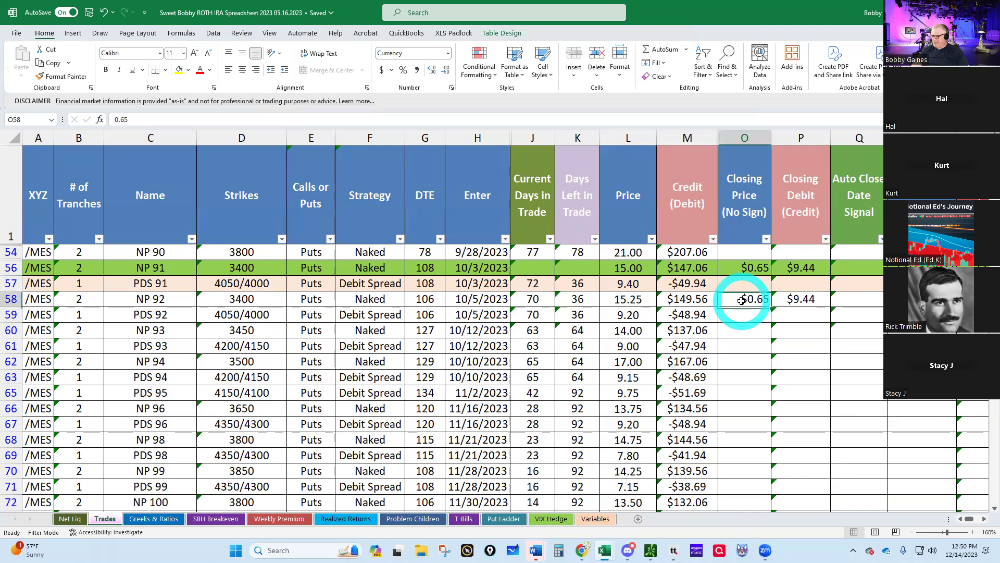
key("Right")
key("Right")
key("Right")
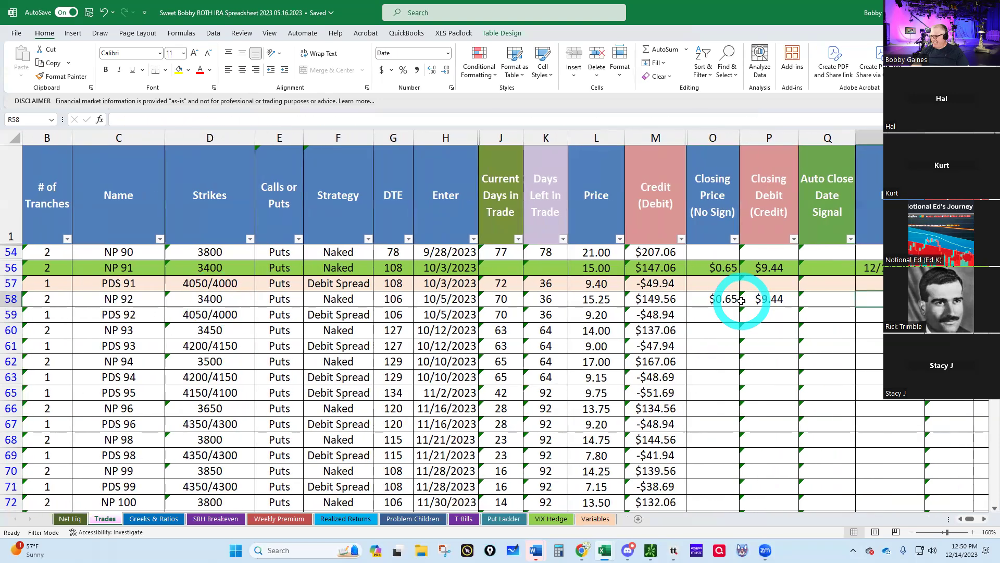
type("12/14/23")
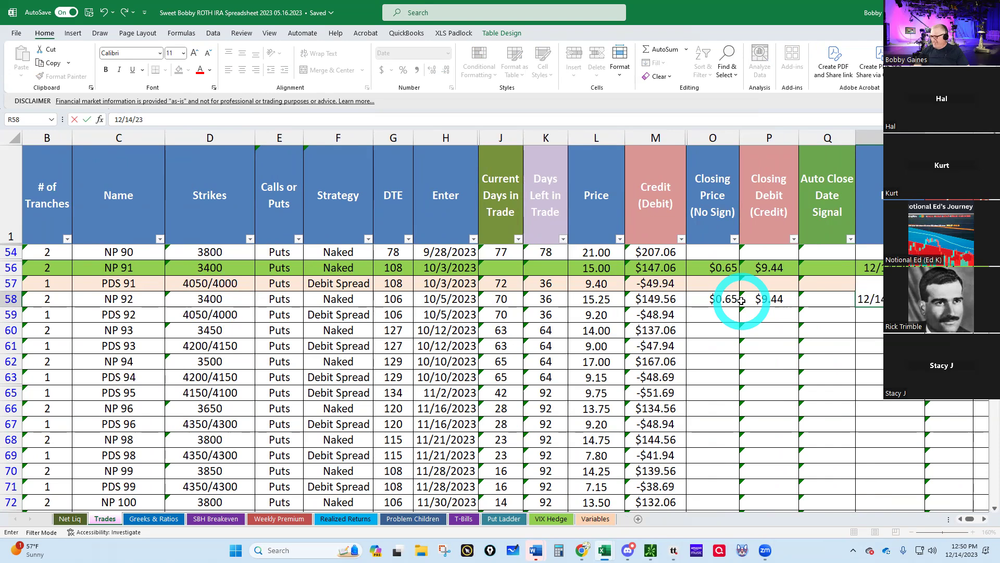
key("Return")
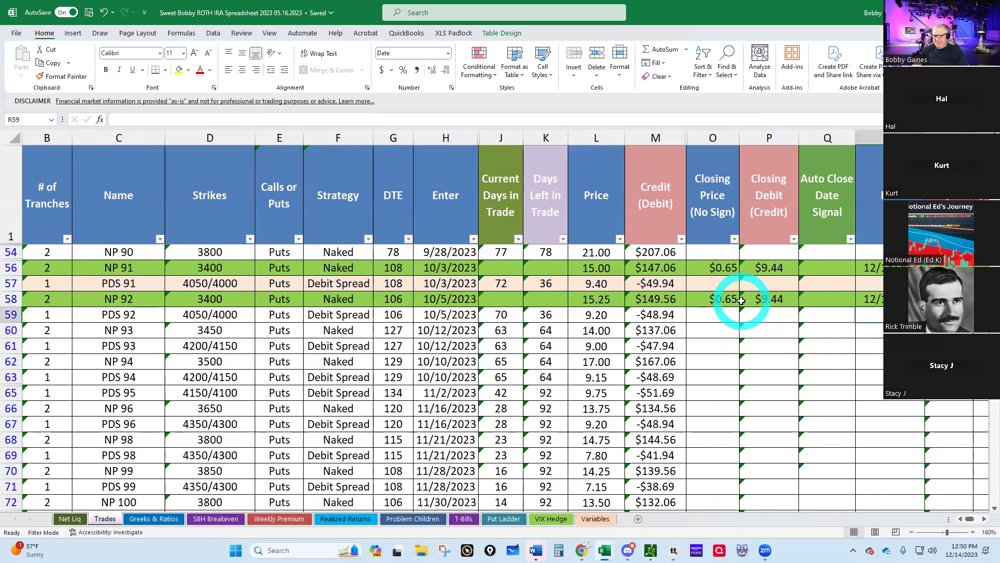
mouse_move(605, 550)
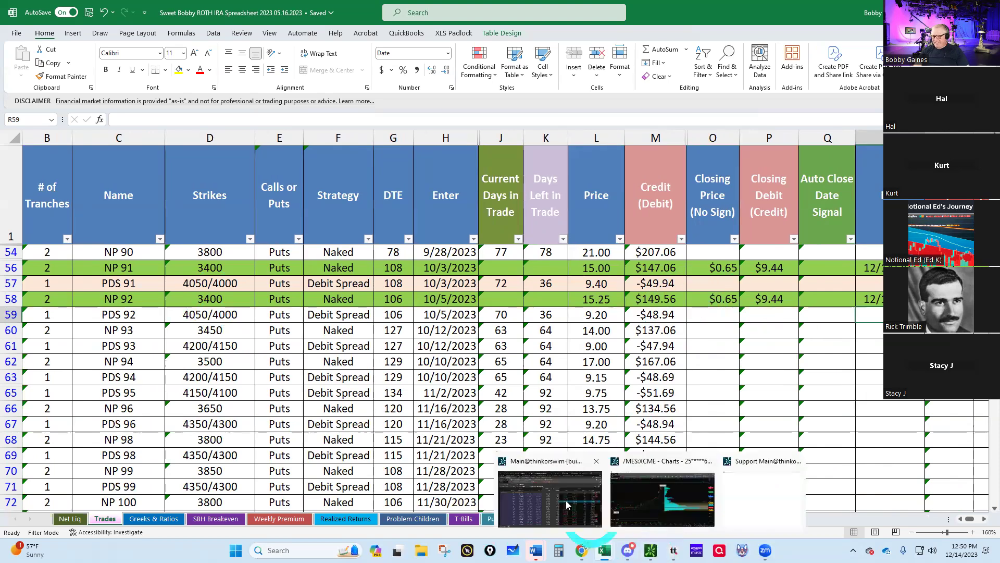
- Go to thinkorswim's Monitor positions and switch to the other IRA account
left_click(562, 499)
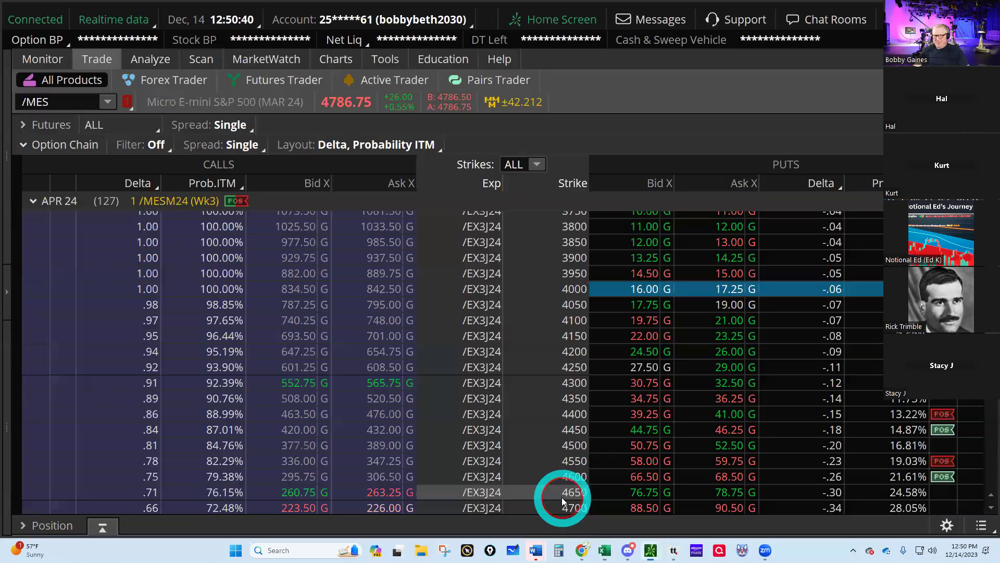
left_click(43, 58)
scroll(623, 446, "down", 3)
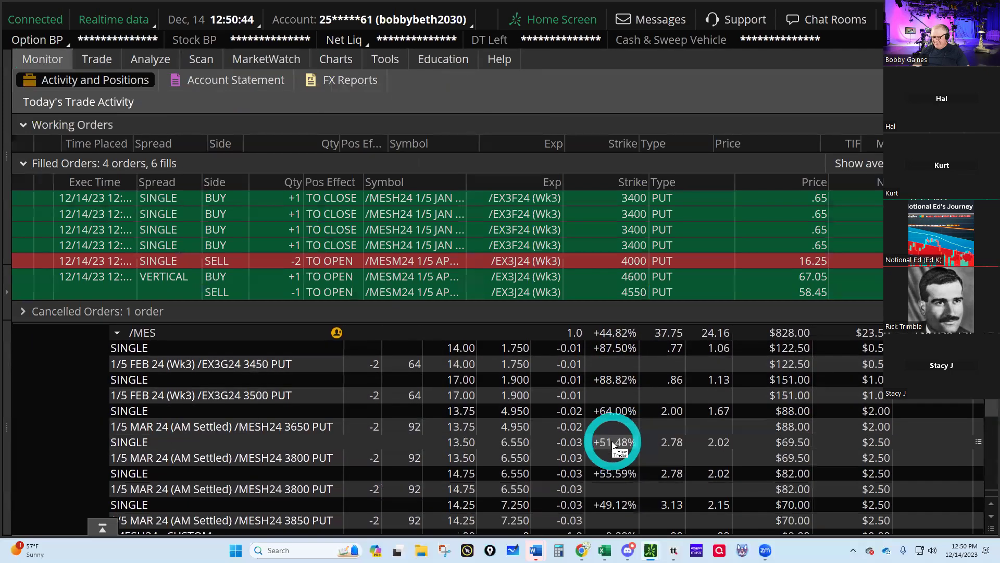
scroll(614, 445, "down", 2)
scroll(613, 443, "down", 3)
scroll(612, 442, "down", 3)
scroll(612, 443, "down", 2)
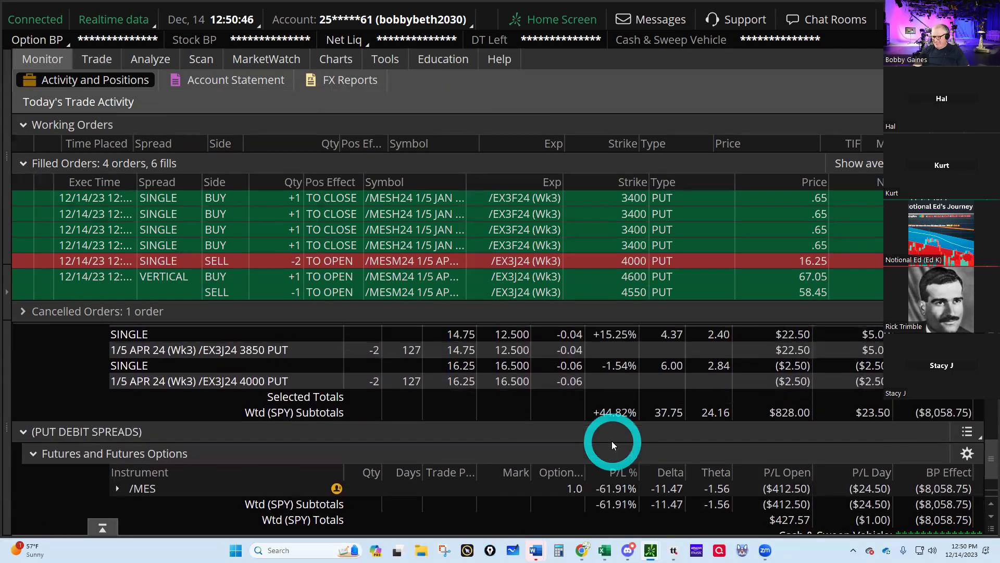
scroll(613, 442, "up", 8)
scroll(612, 443, "up", 5)
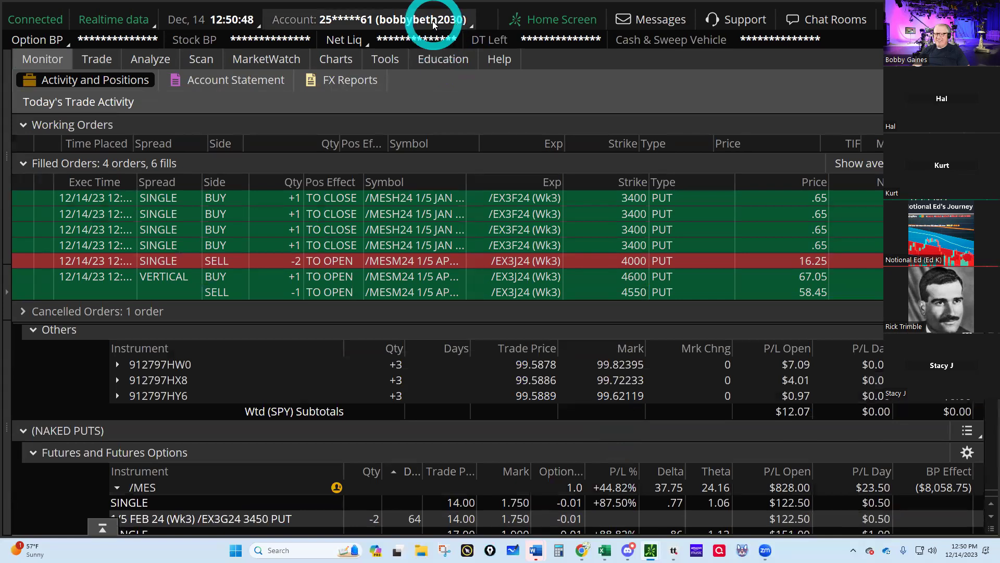
left_click(433, 21)
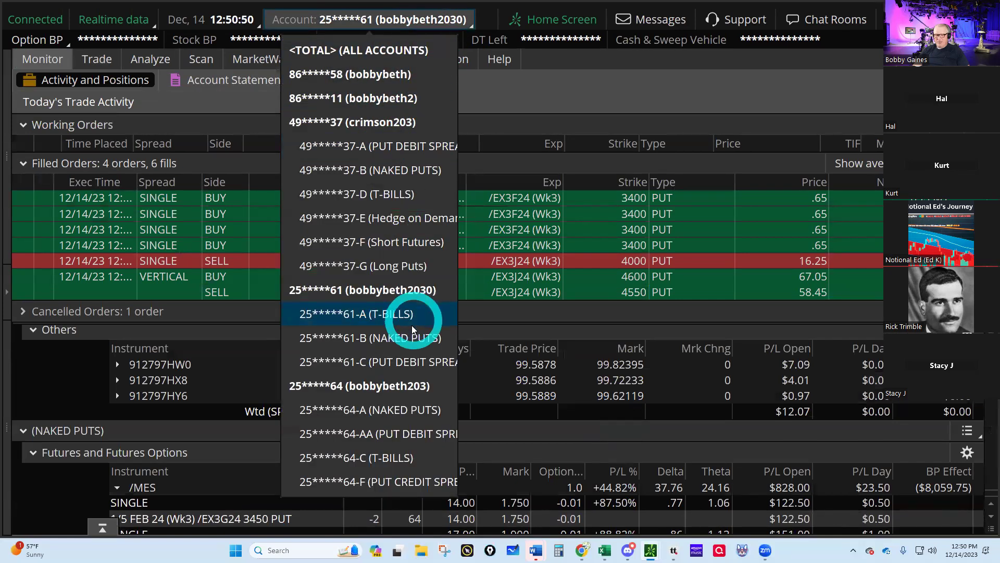
left_click(381, 385)
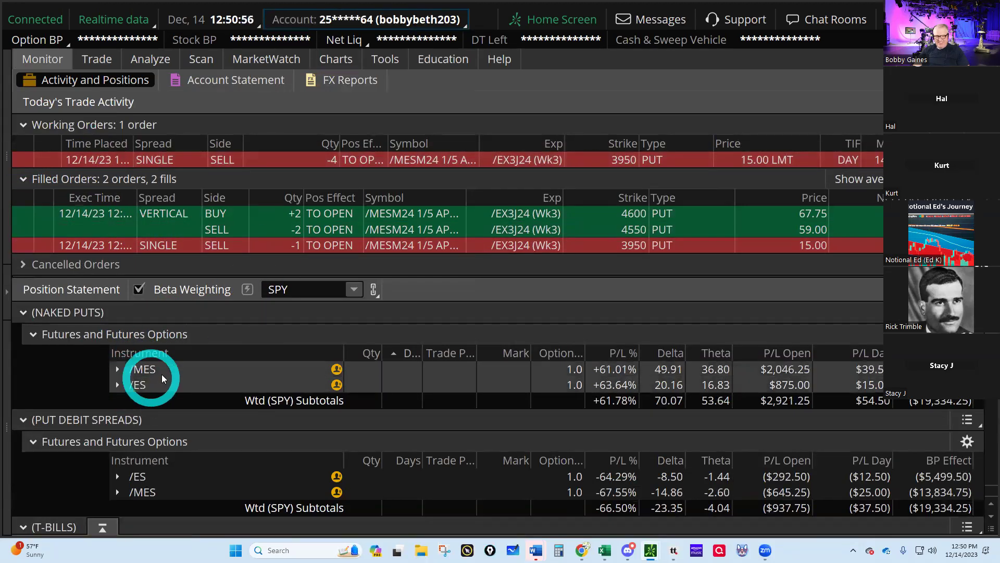
- Expand the /MES naked puts and sort them by P/L % from highest down
left_click(141, 372)
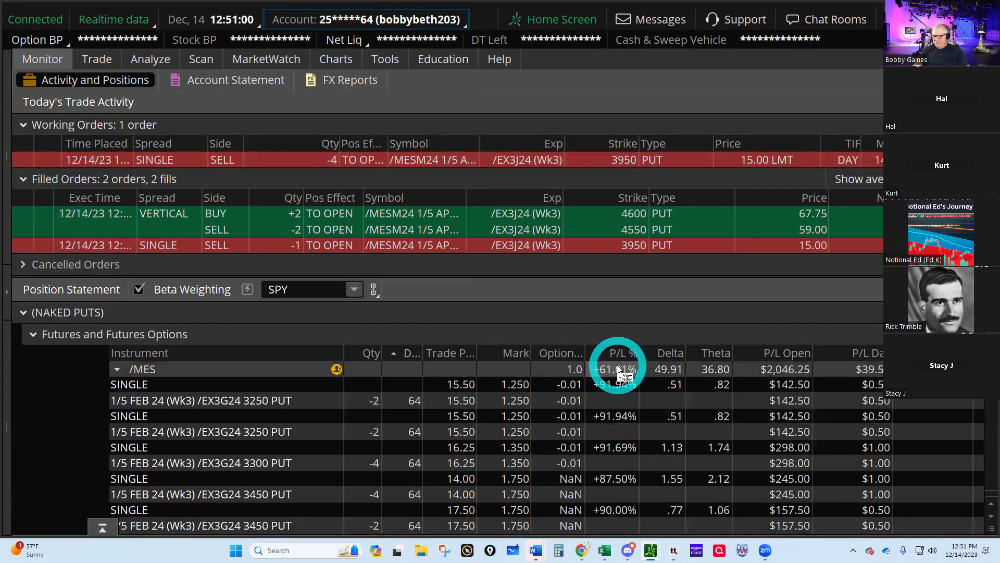
scroll(618, 370, "down", 2)
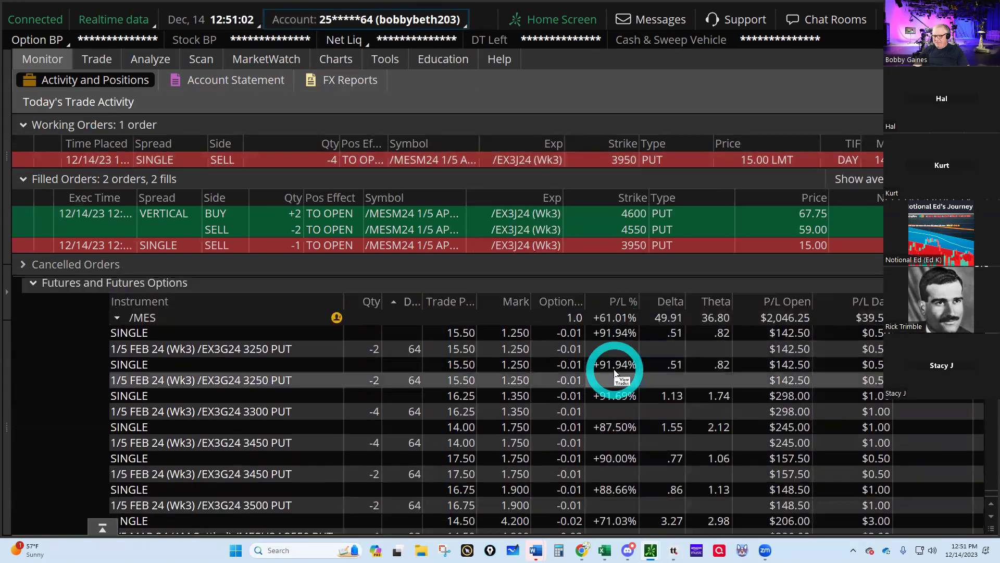
scroll(615, 365, "up", 2)
left_click(613, 353)
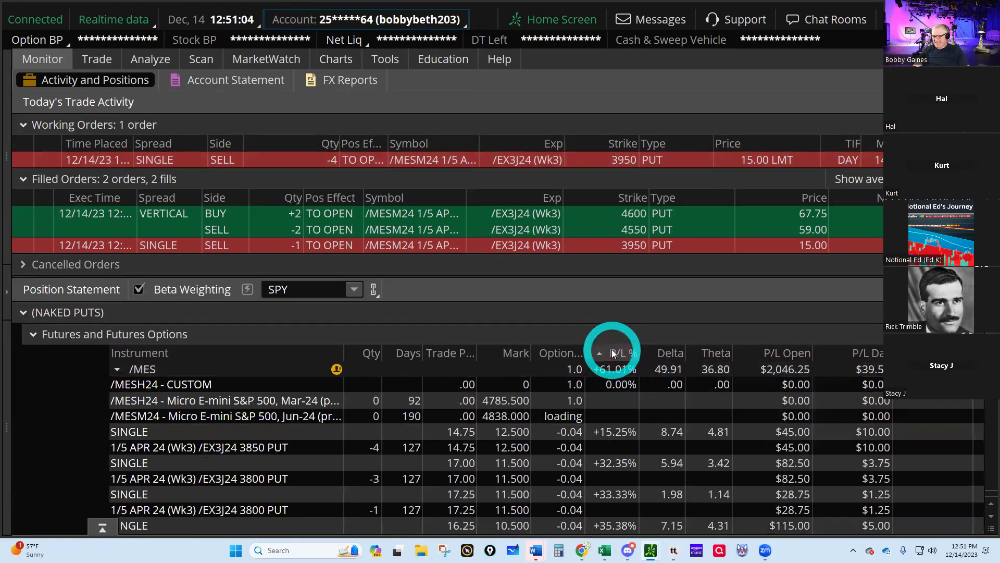
left_click(613, 354)
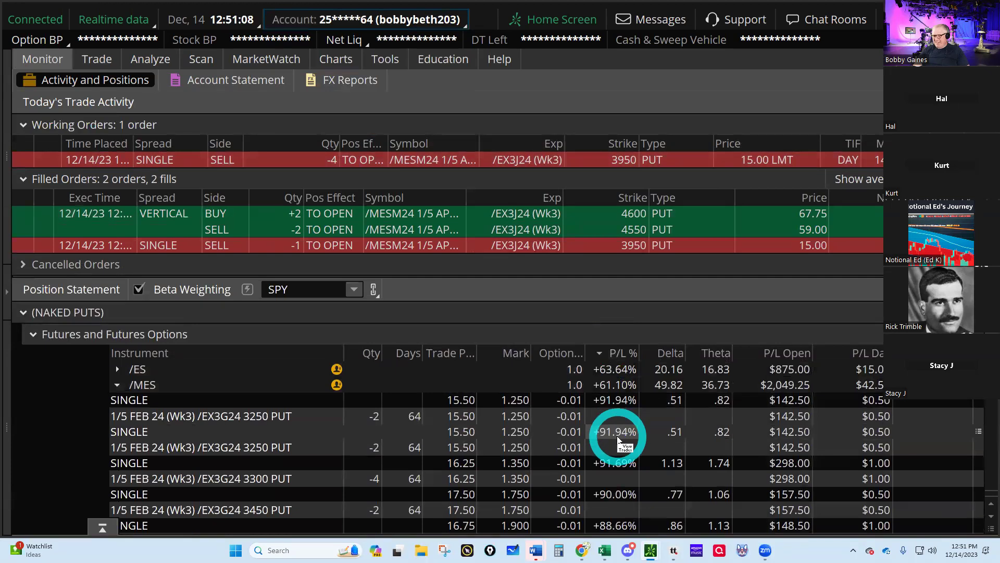
scroll(617, 417, "down", 4)
scroll(618, 440, "down", 3)
scroll(618, 440, "down", 3)
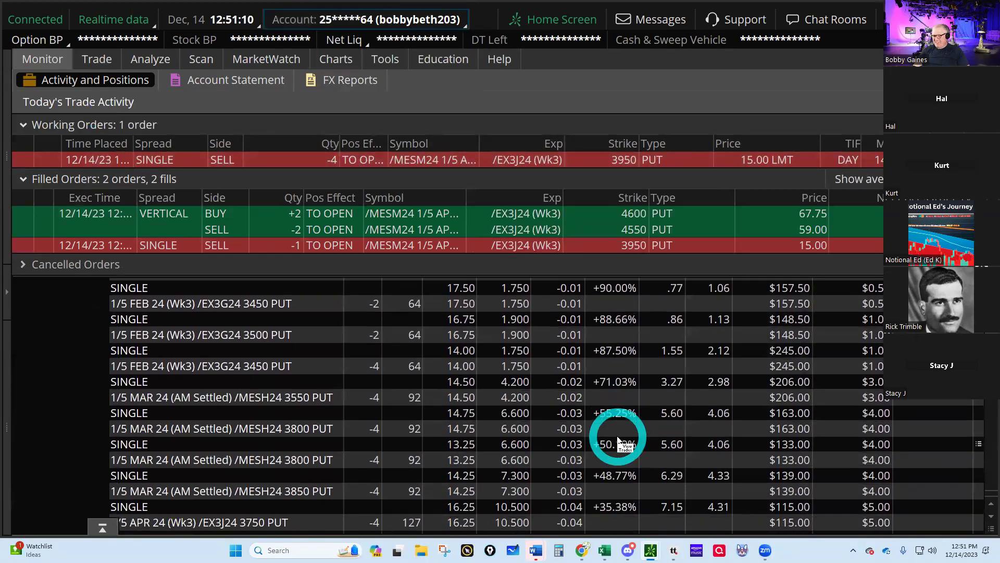
scroll(618, 440, "down", 3)
scroll(618, 440, "down", 3)
scroll(618, 441, "down", 3)
scroll(618, 440, "up", 3)
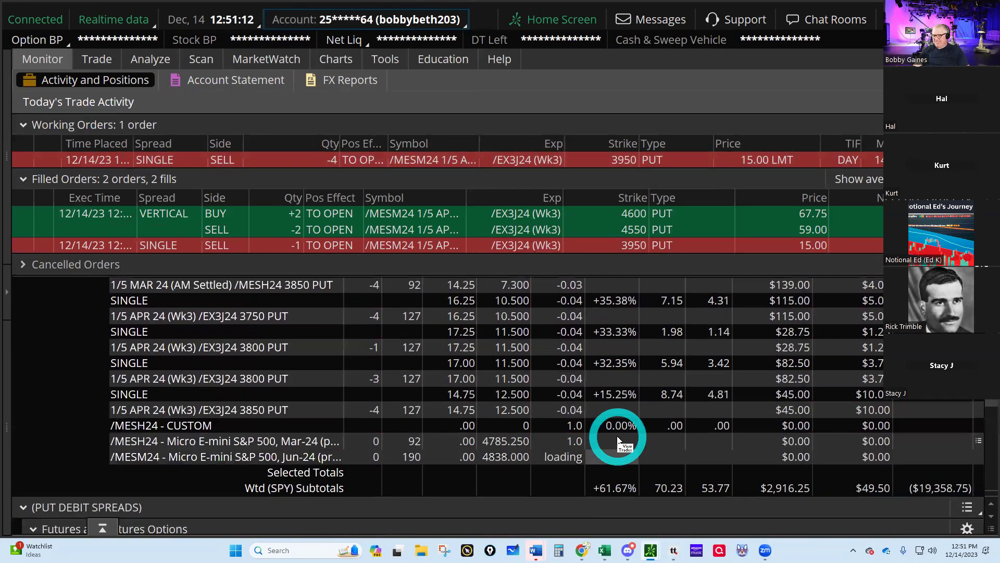
scroll(618, 440, "up", 5)
scroll(617, 440, "up", 3)
scroll(618, 440, "up", 5)
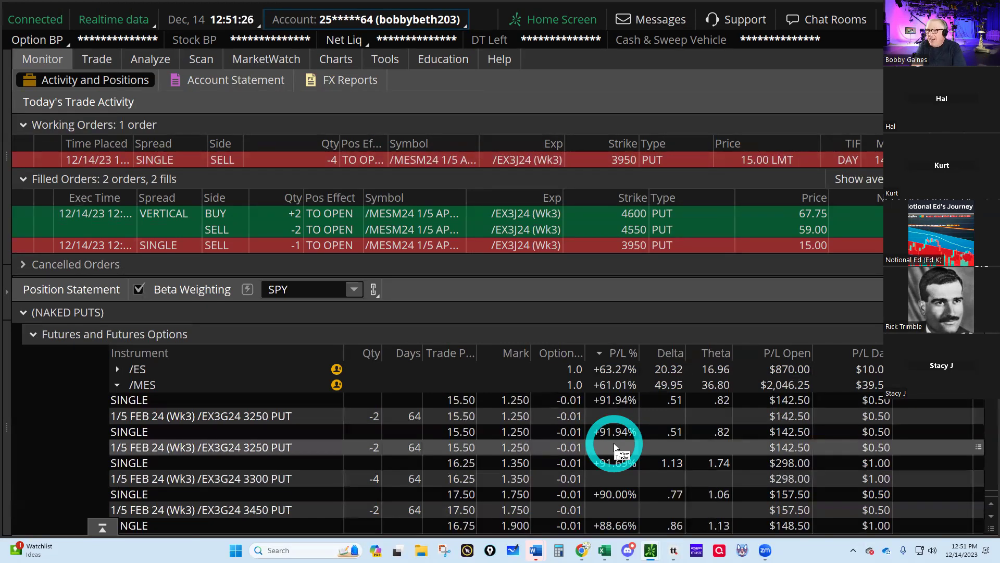
left_click(599, 297)
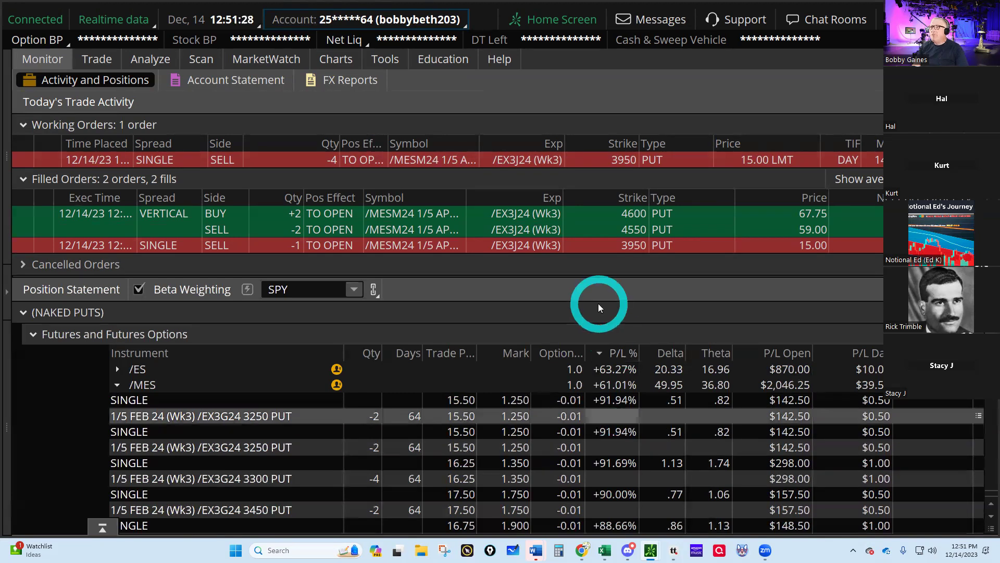